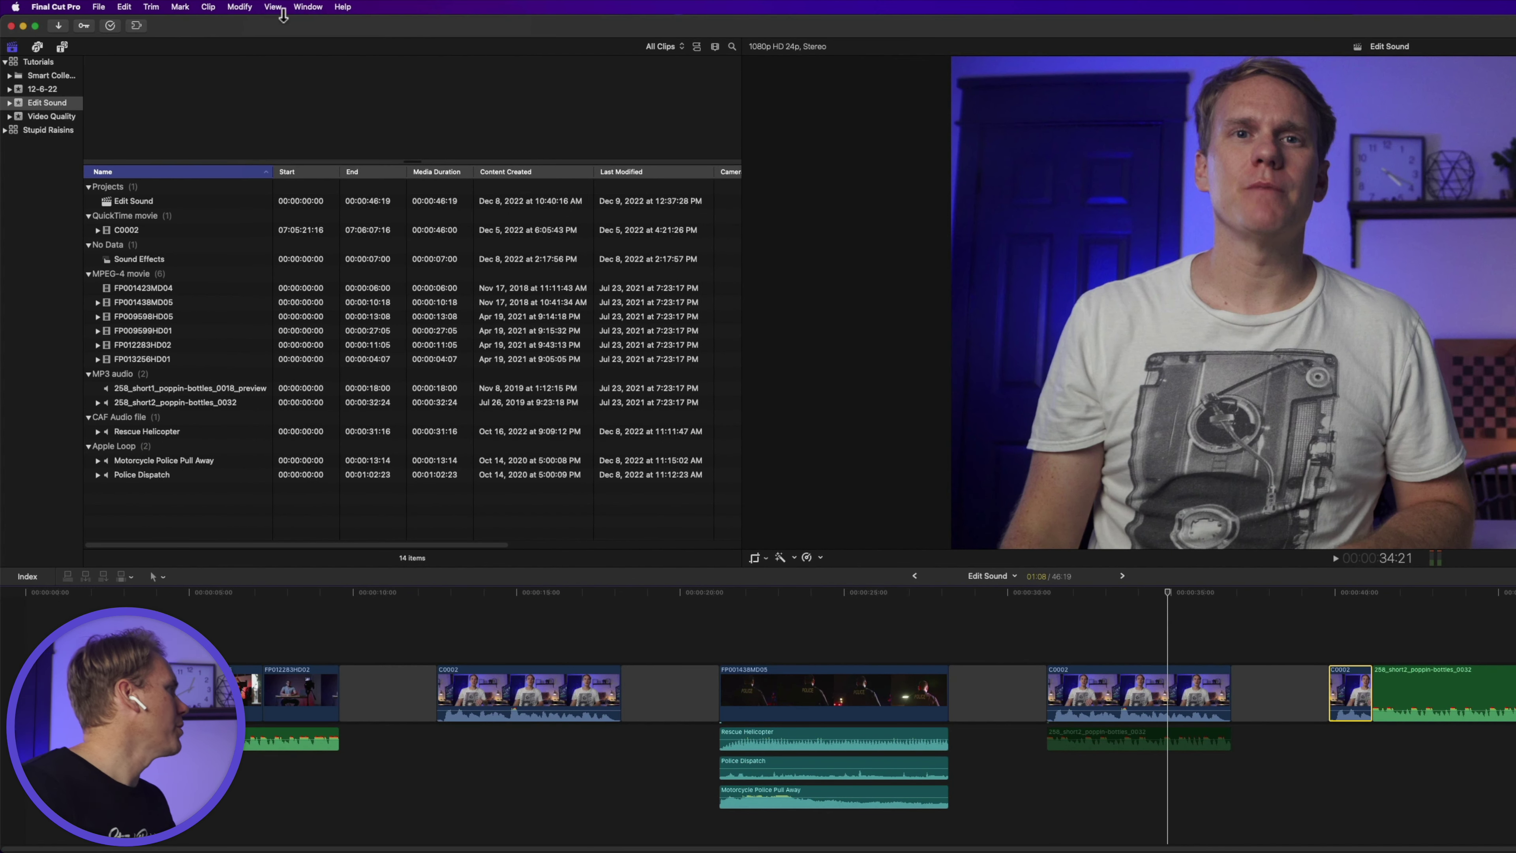
Turn on Loop Playback and insert a three-second gap clip after C0002
left_click(274, 7)
mouse_move(301, 24)
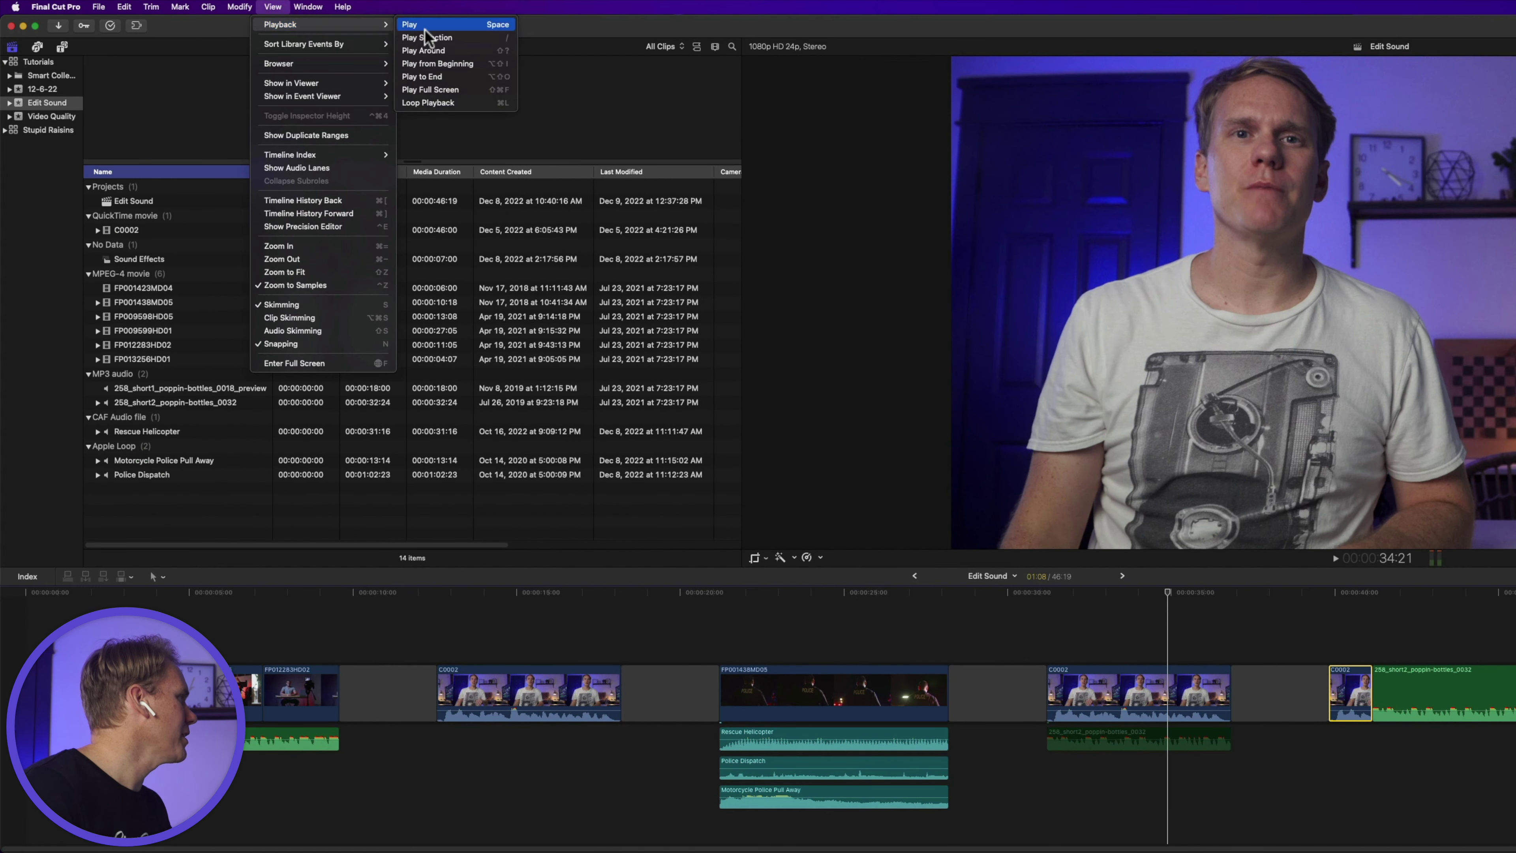
left_click(482, 107)
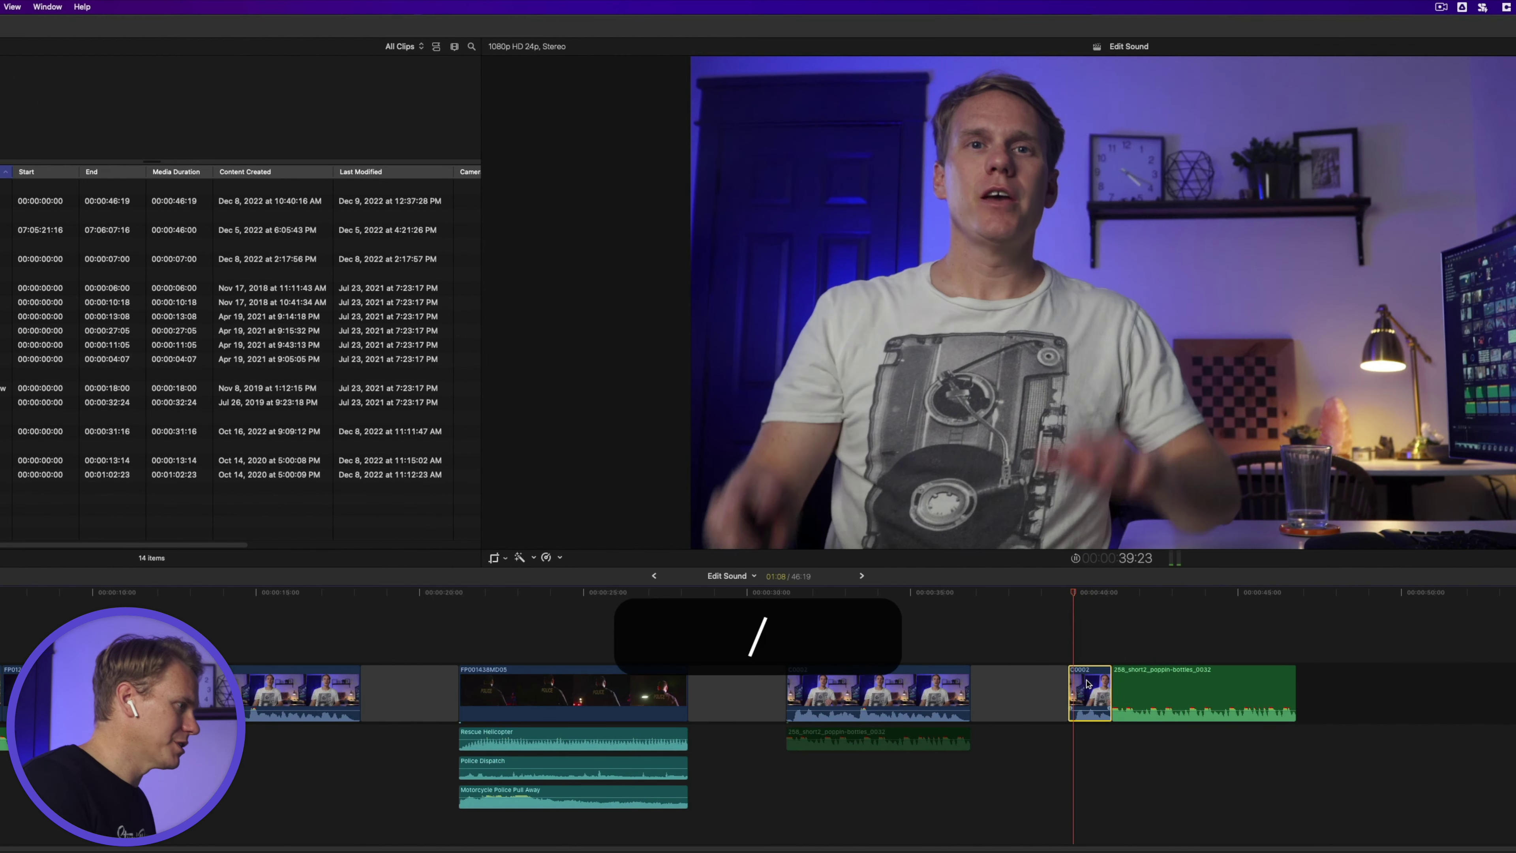
key("alt+w")
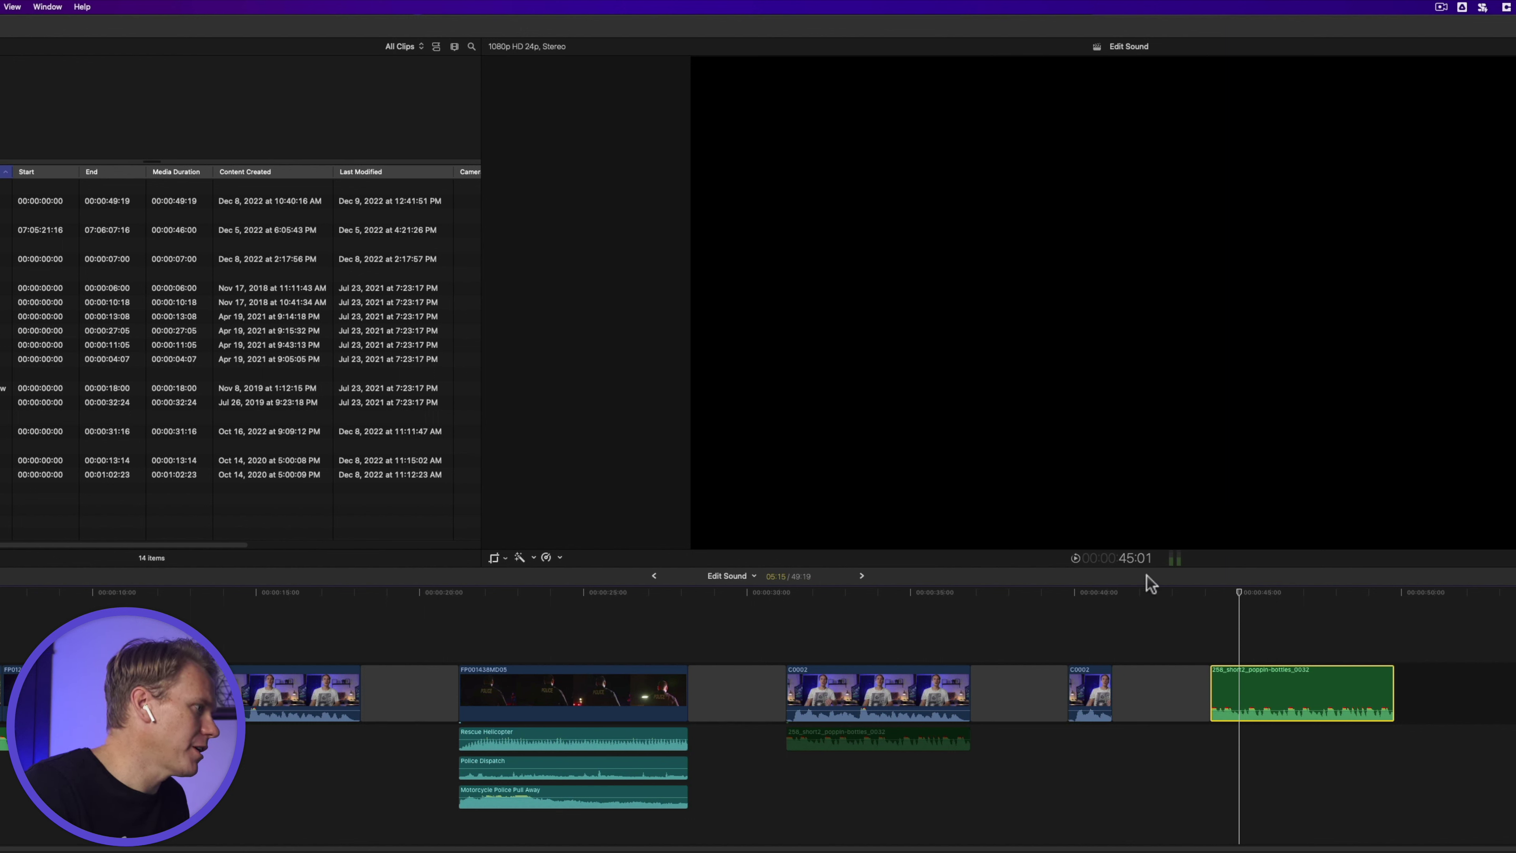
Play the 258_short2_poppin-bottles_0032 music clip from its start, then show its audio settings in the Inspector
left_click(1218, 594)
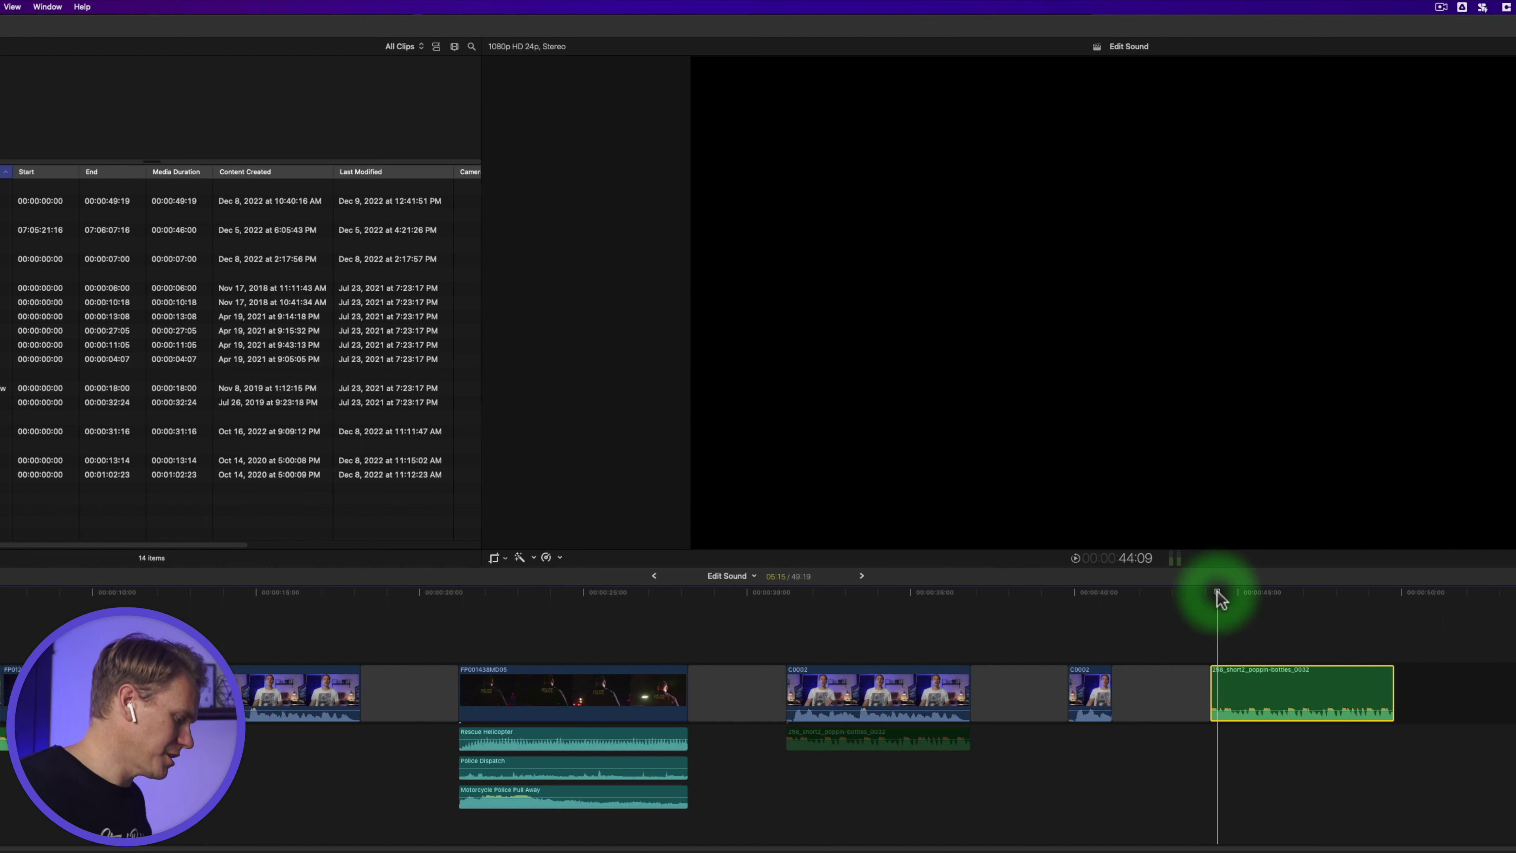
key("/")
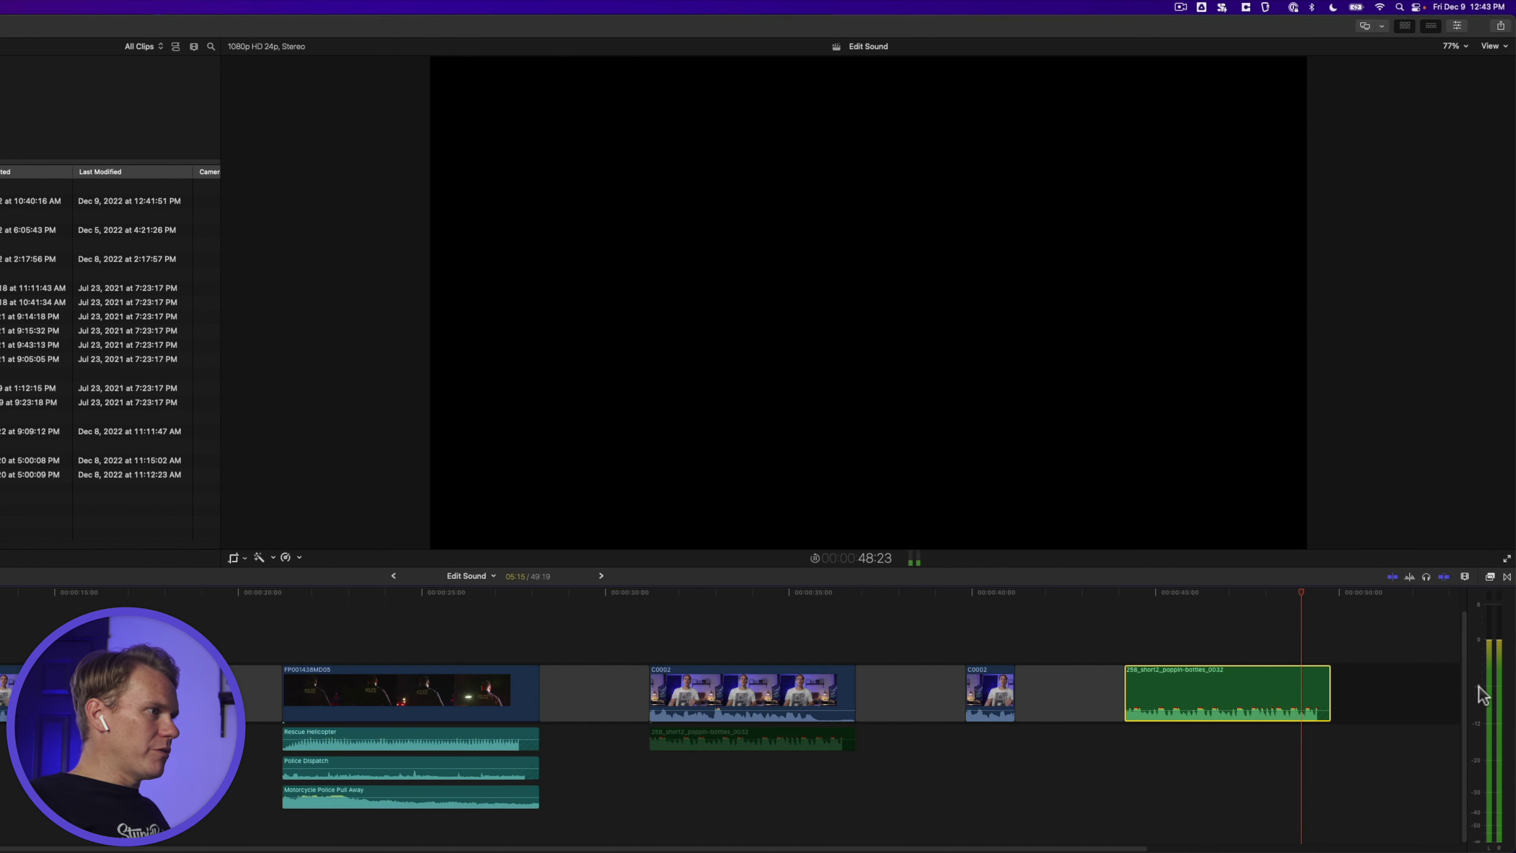
key("/")
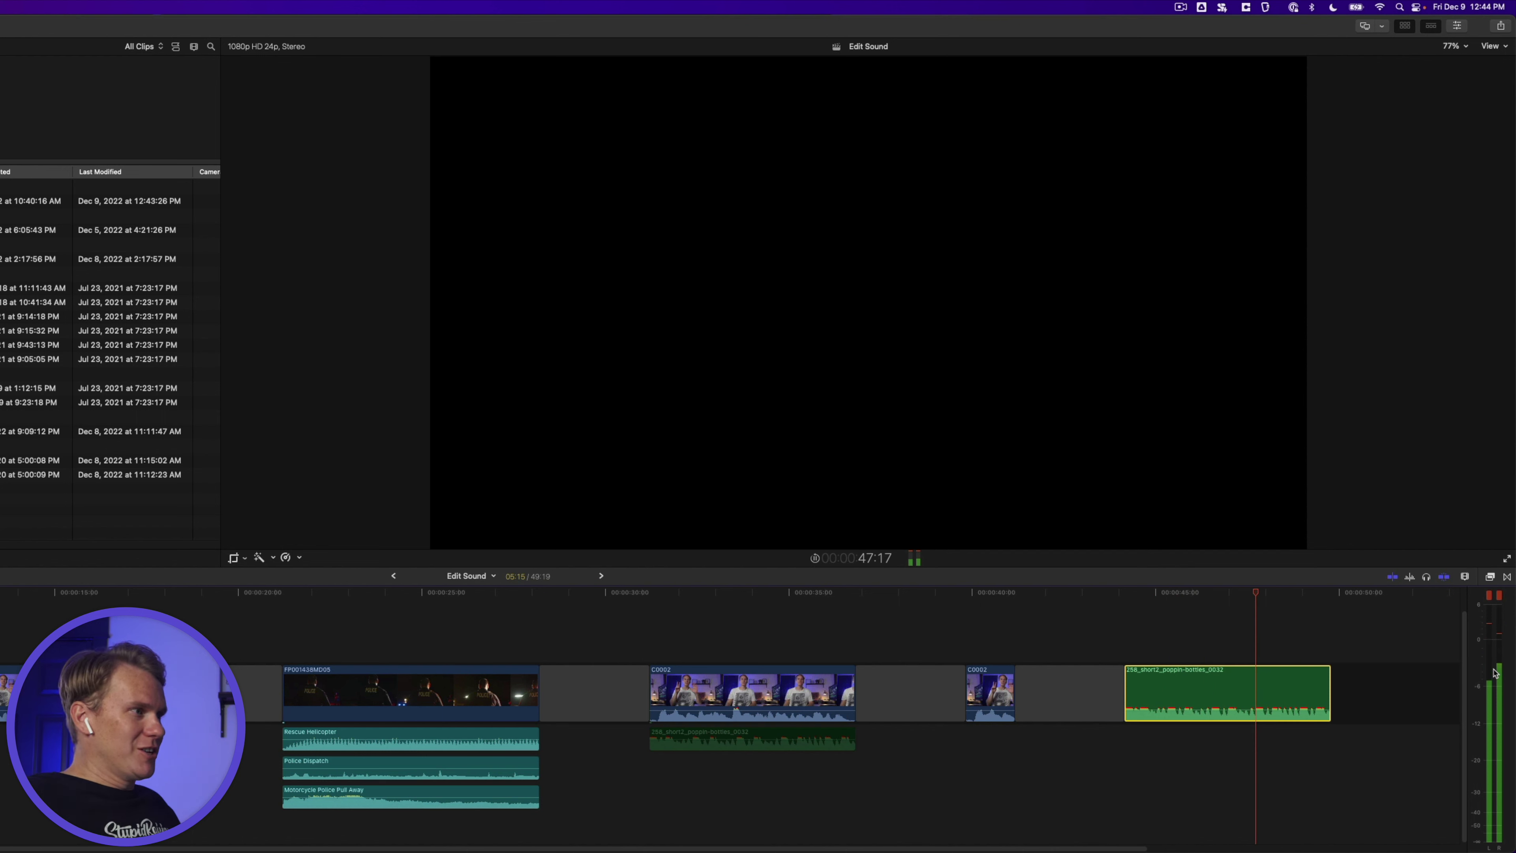
key("space")
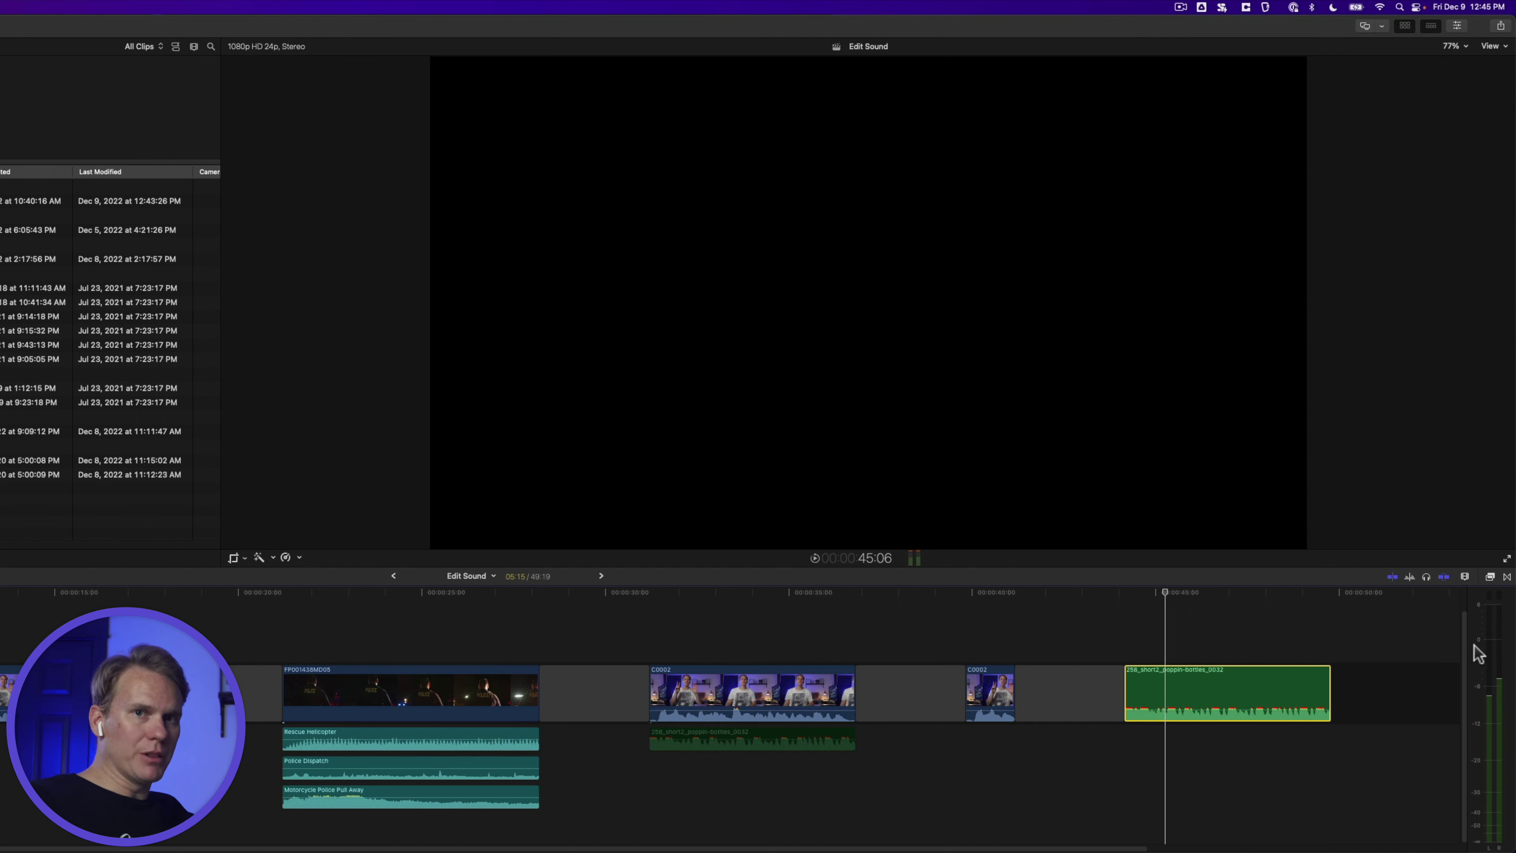
key("Up")
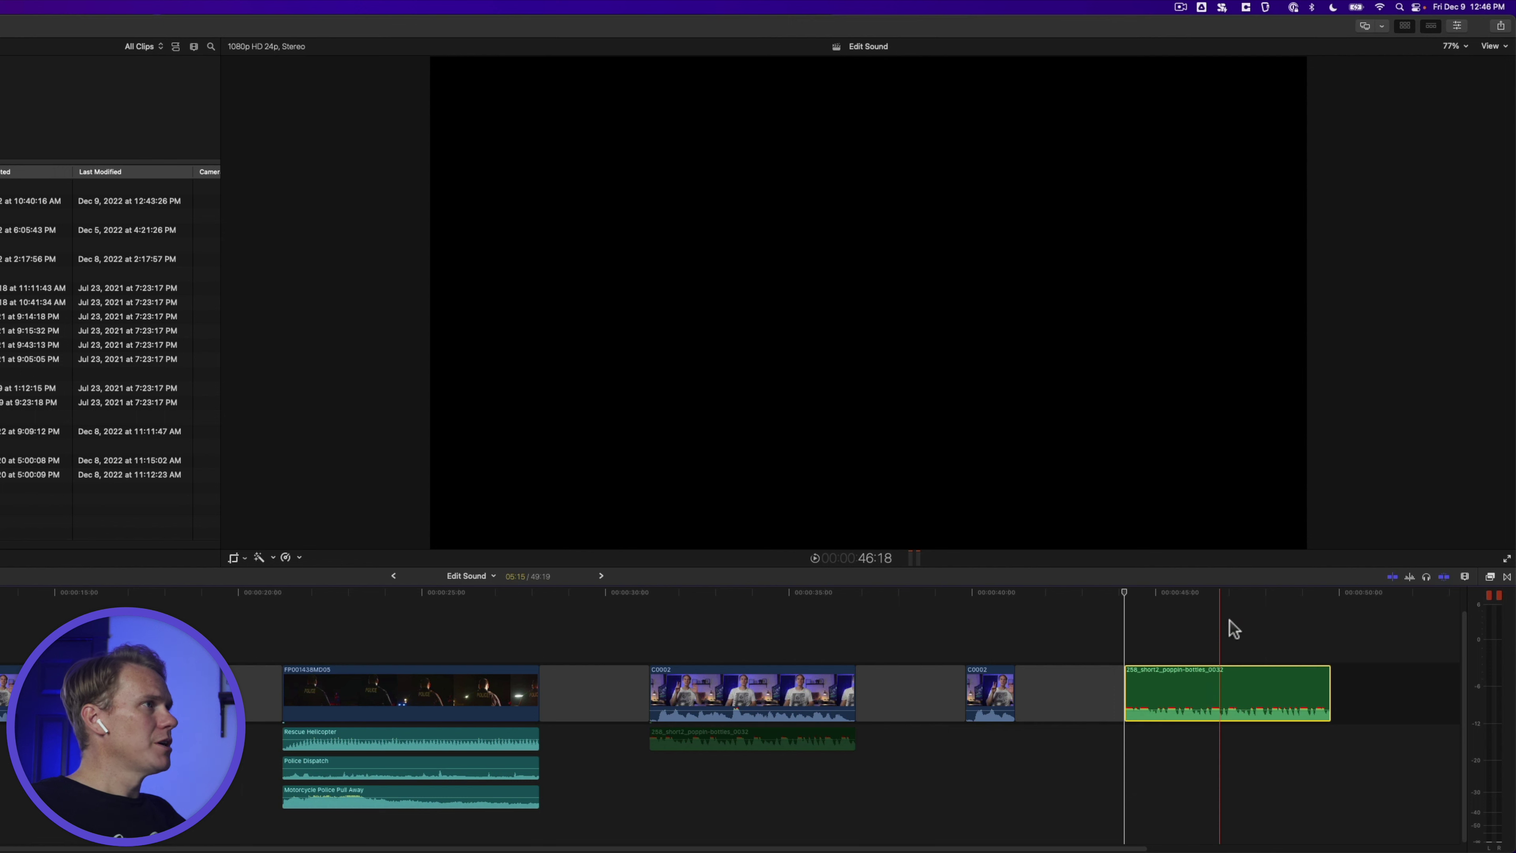
left_click(1459, 28)
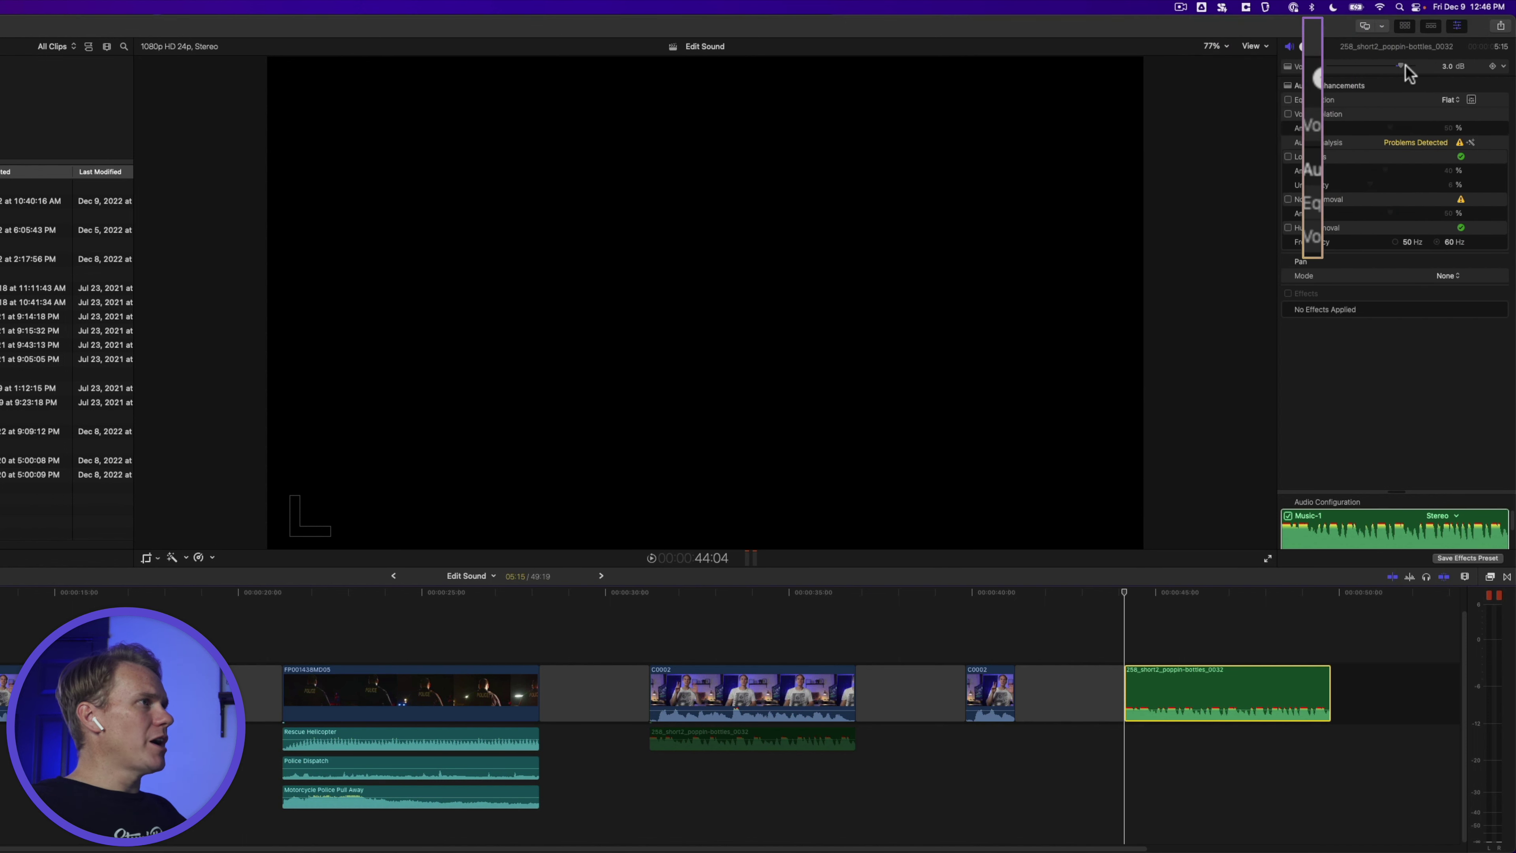
Drag the music clip's Volume slider down from 3.0 dB toward -17.9 dB
left_click_drag(1401, 64, 1367, 65)
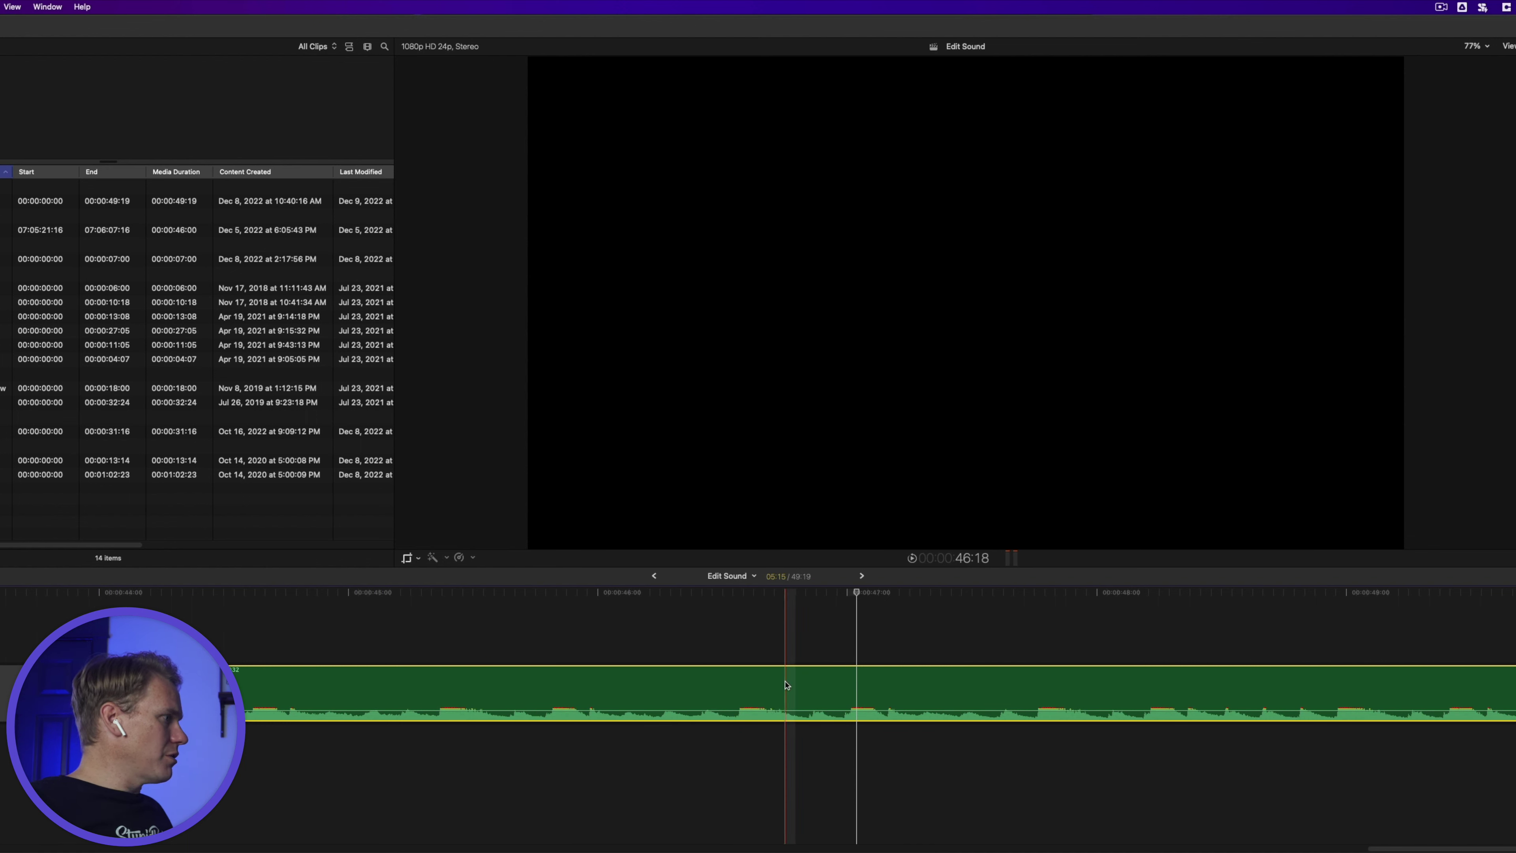
Step the music clip's volume in 1 dB increments until it settles at -3.0 dB without clipping
left_click(952, 711)
key("ctrl+minus")
key("ctrl+minus")
key("ctrl+minus")
key("ctrl+minus")
key("ctrl+minus")
key("ctrl+minus")
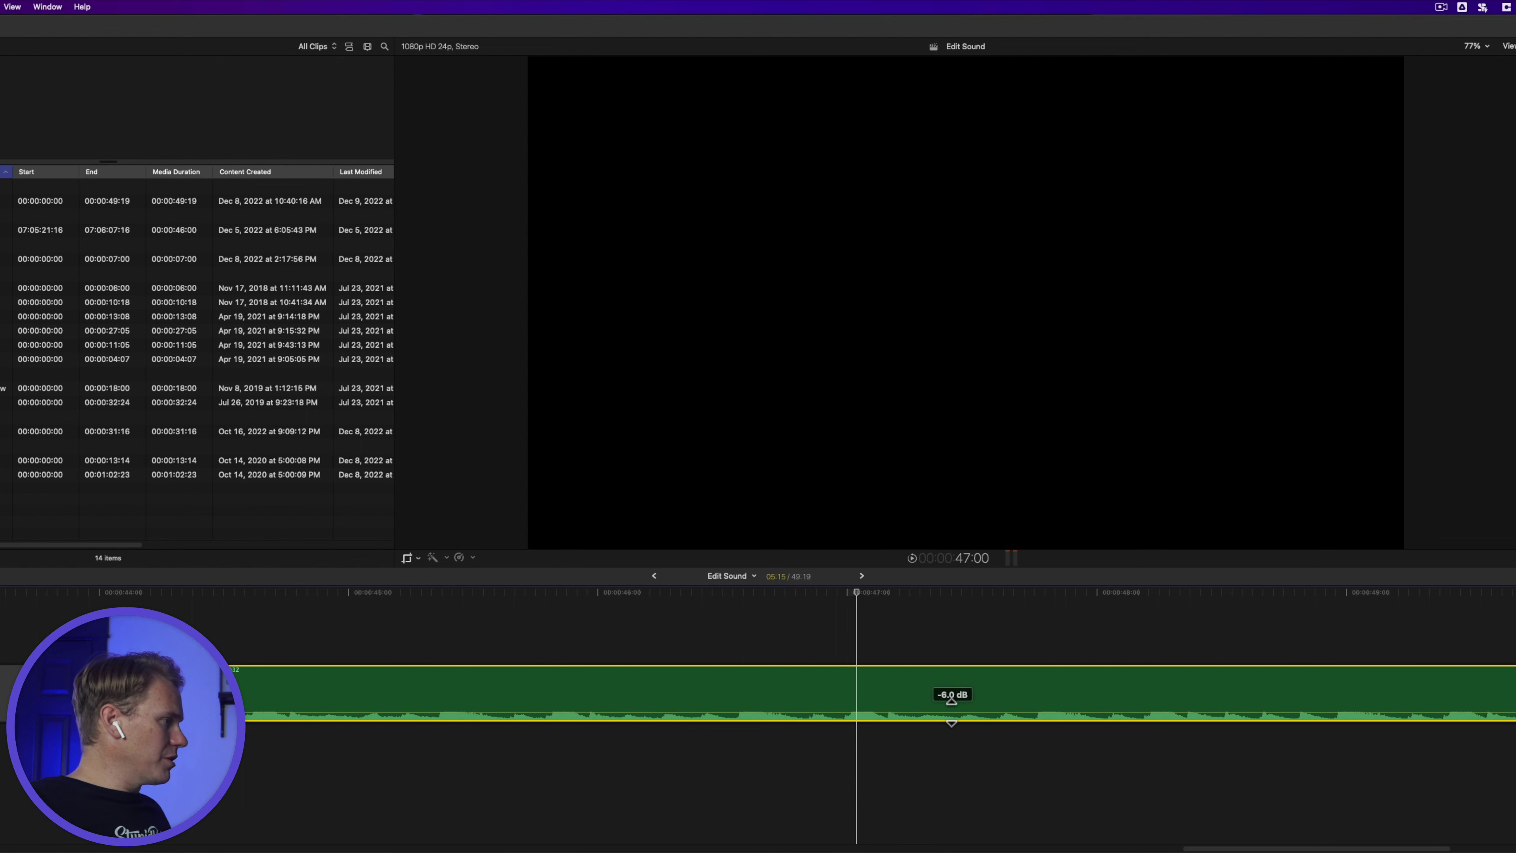
key("super+z")
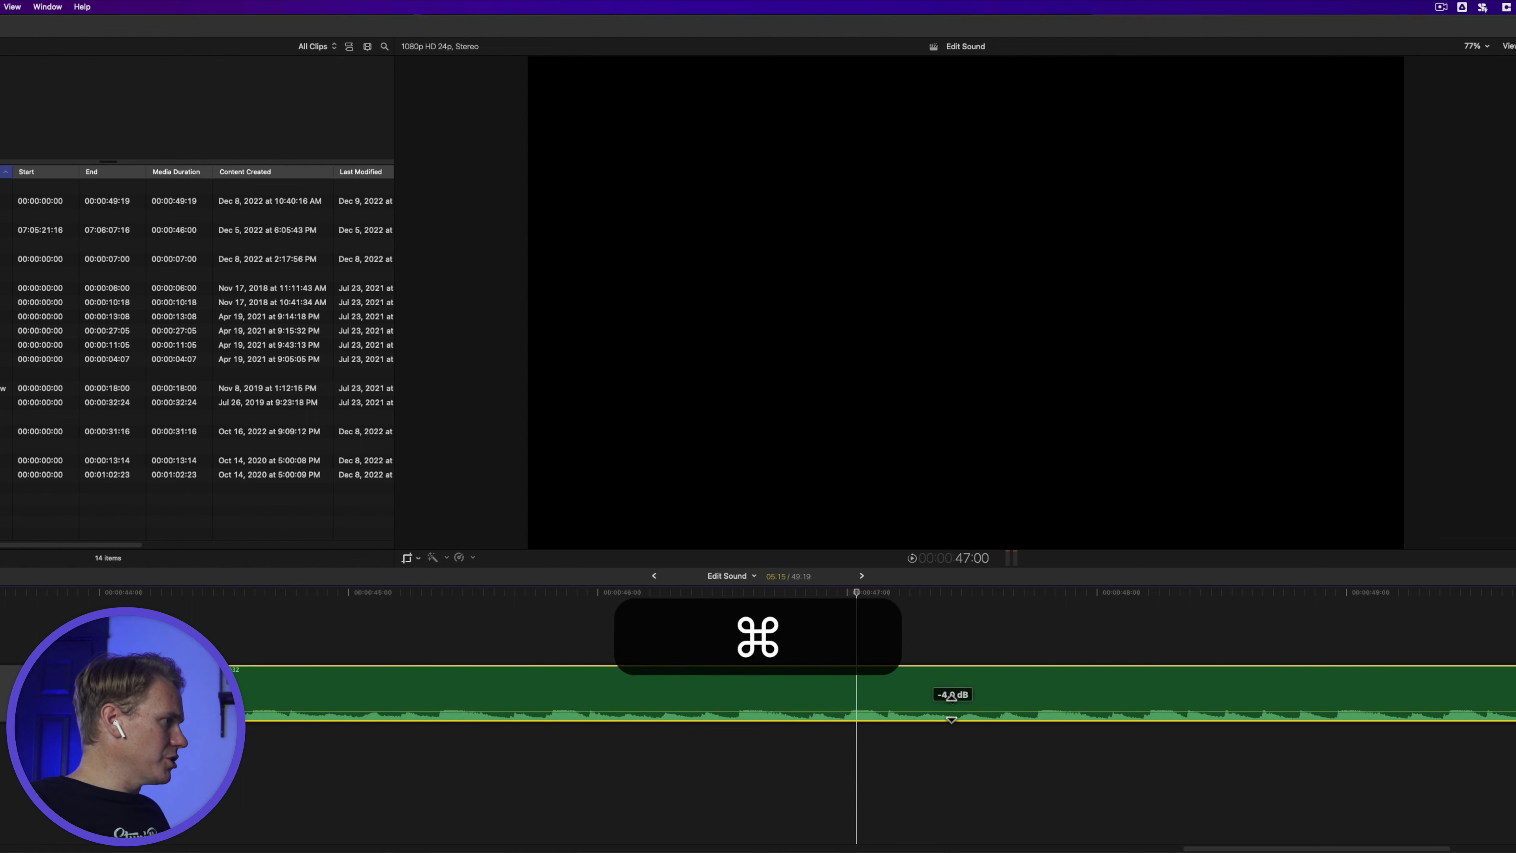
key("super+z")
key("super+z")
key("super+z")
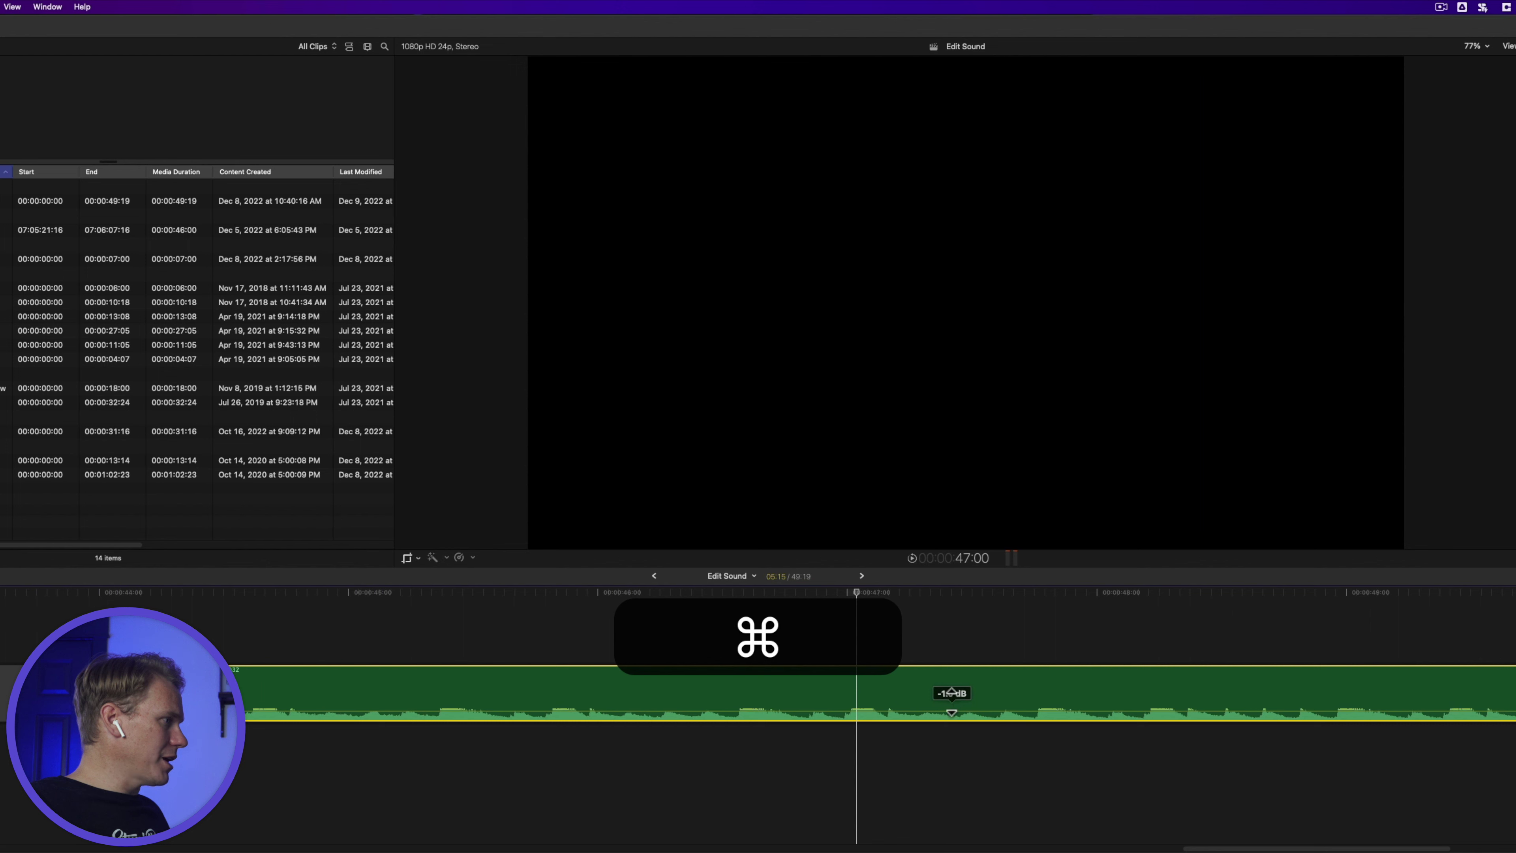
key("super+z")
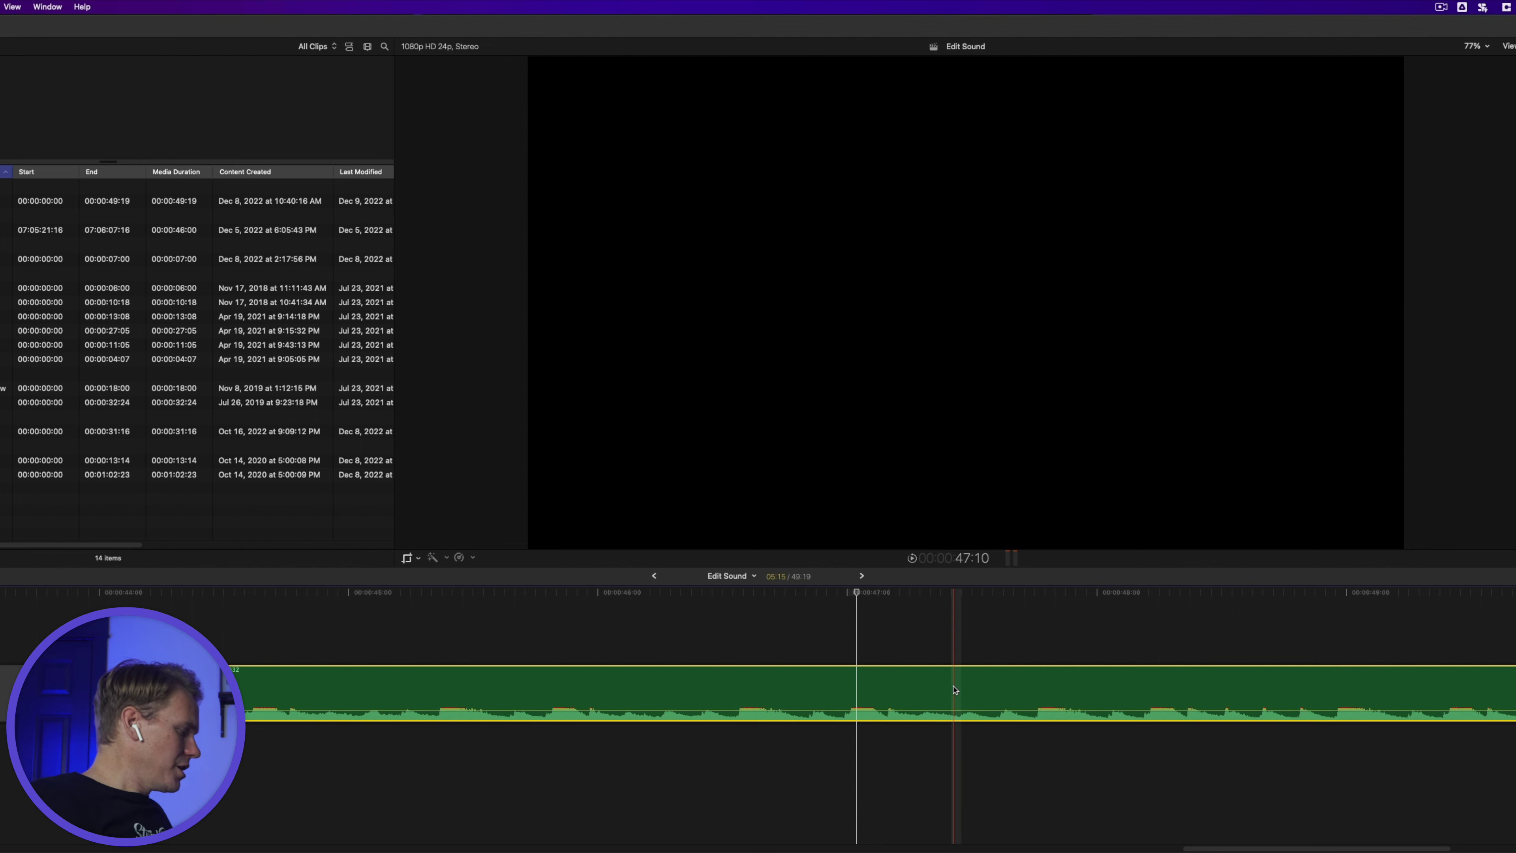
key("ctrl")
key("ctrl+minus")
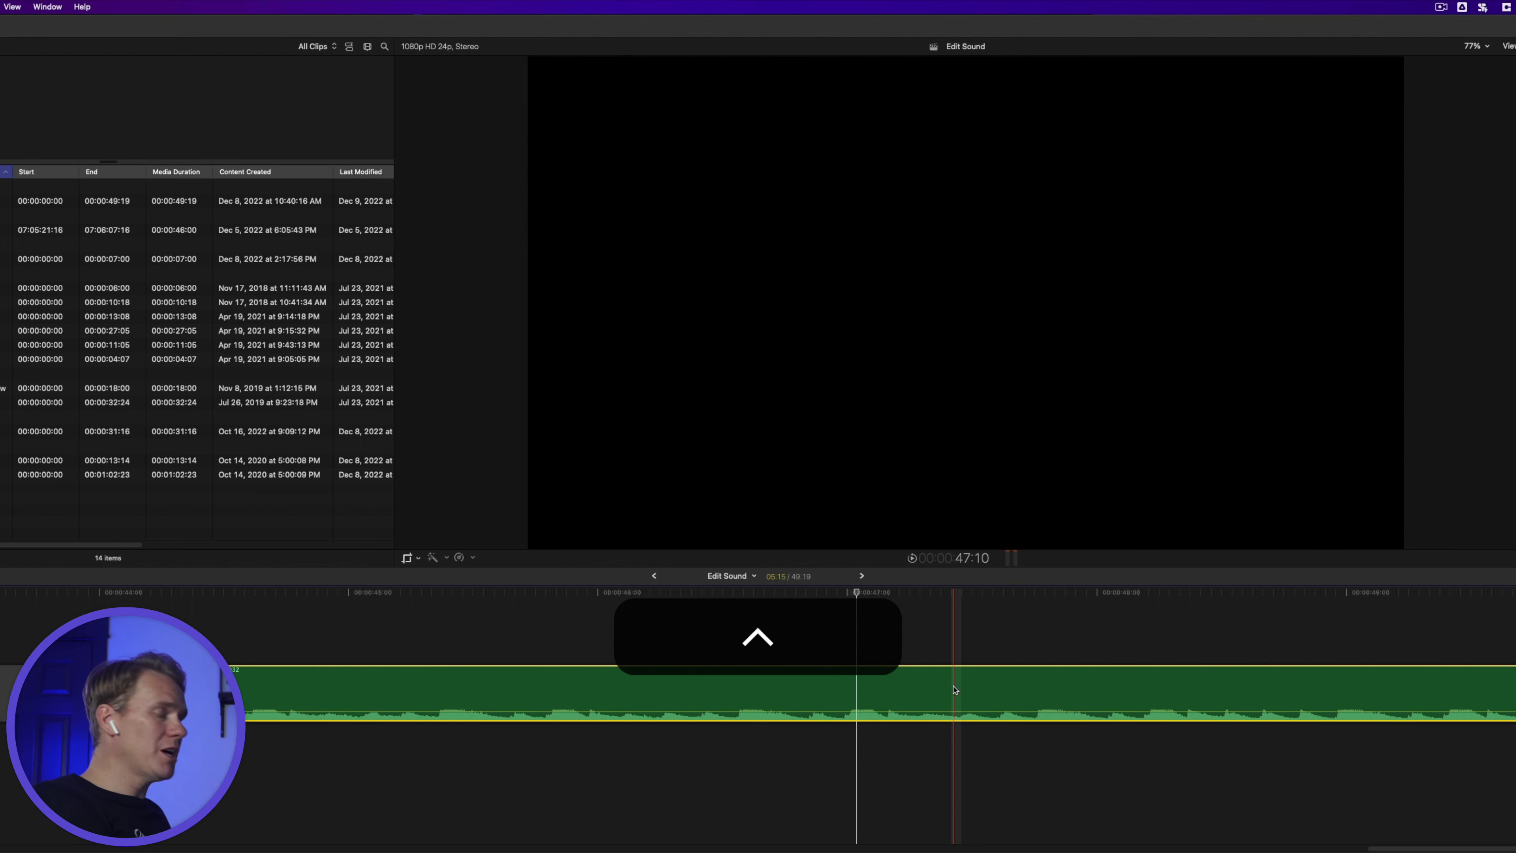
key("ctrl+equal")
key("ctrl+equal")
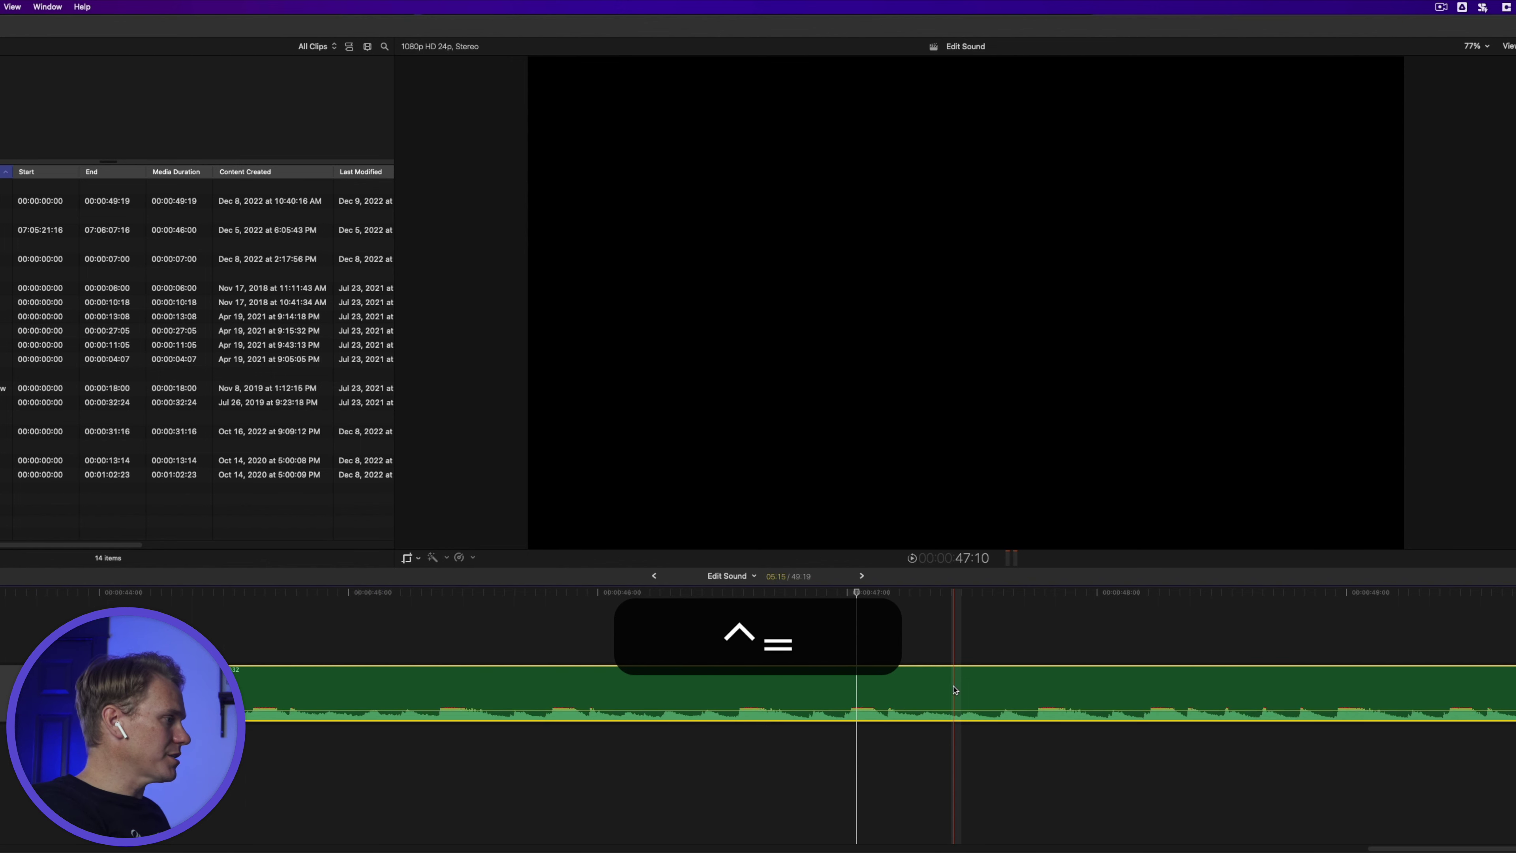
key("ctrl+minus")
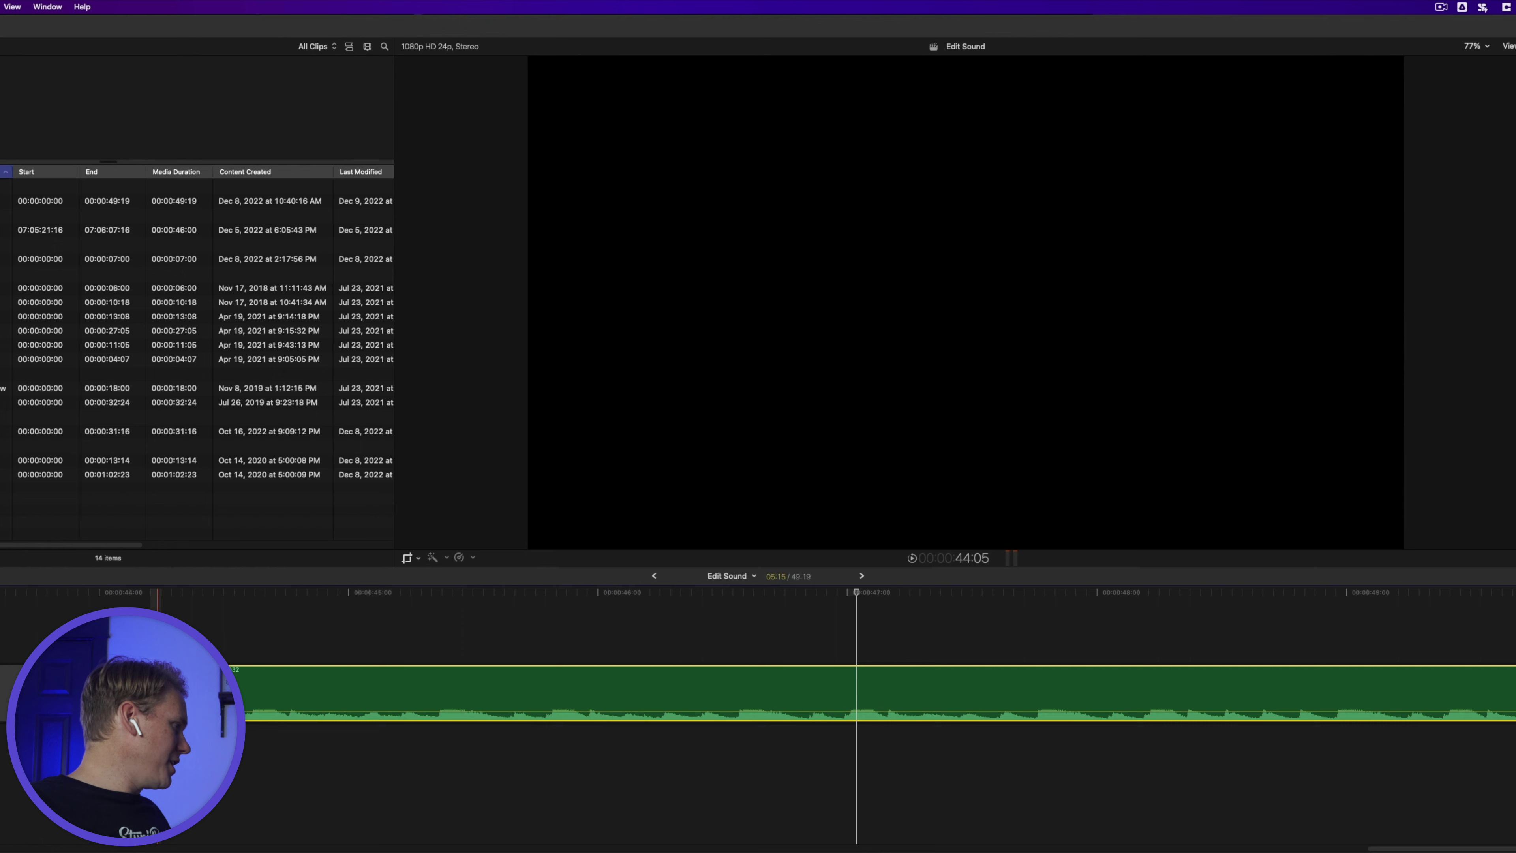
mouse_move(156, 697)
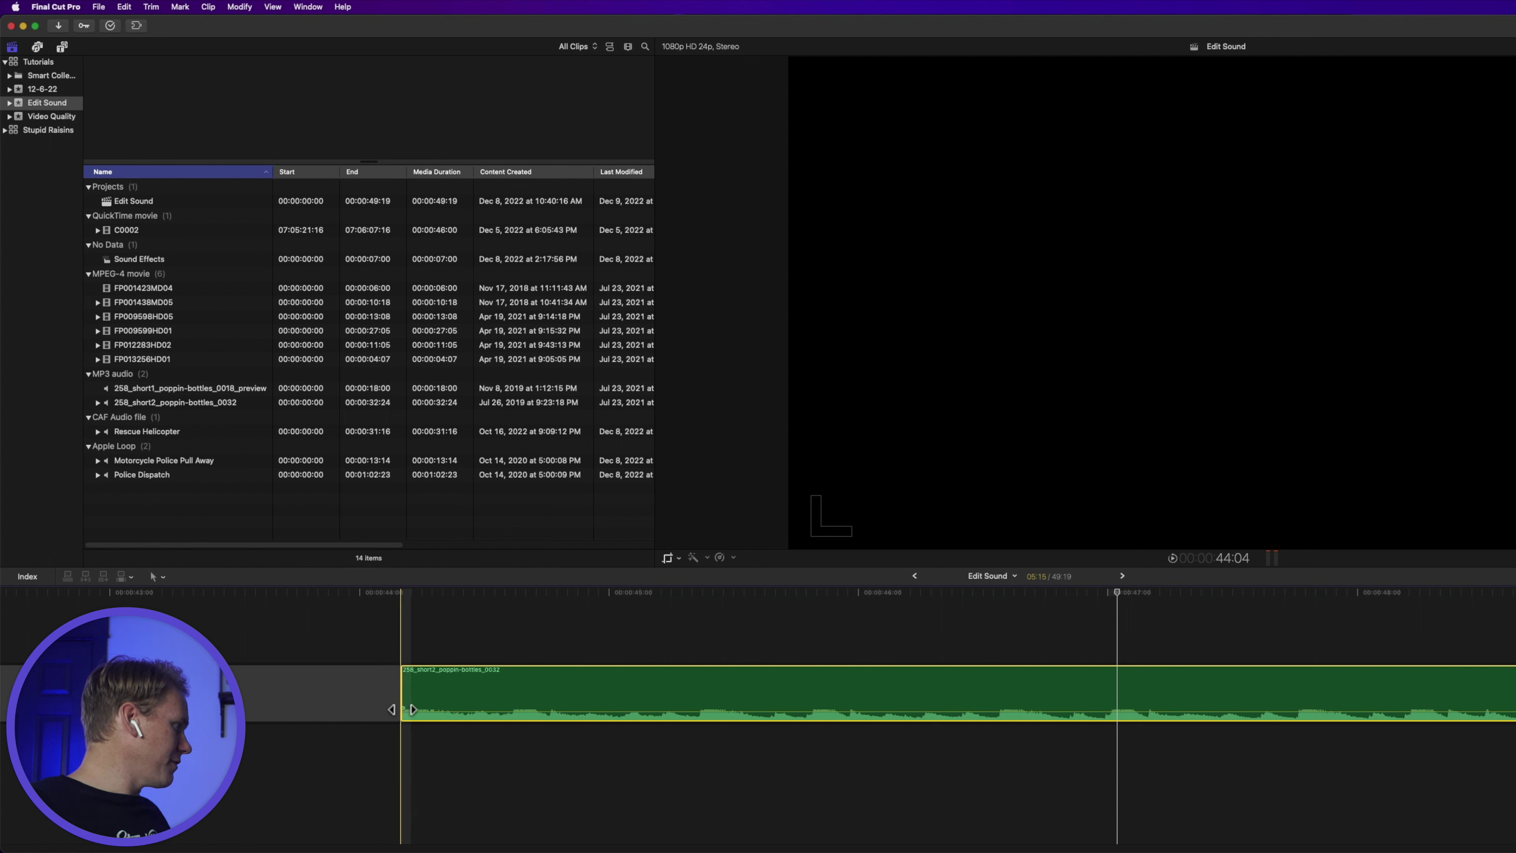
Add a fade-in and a fade-out with a -3dB curve to the music clip
left_click_drag(402, 709, 680, 706)
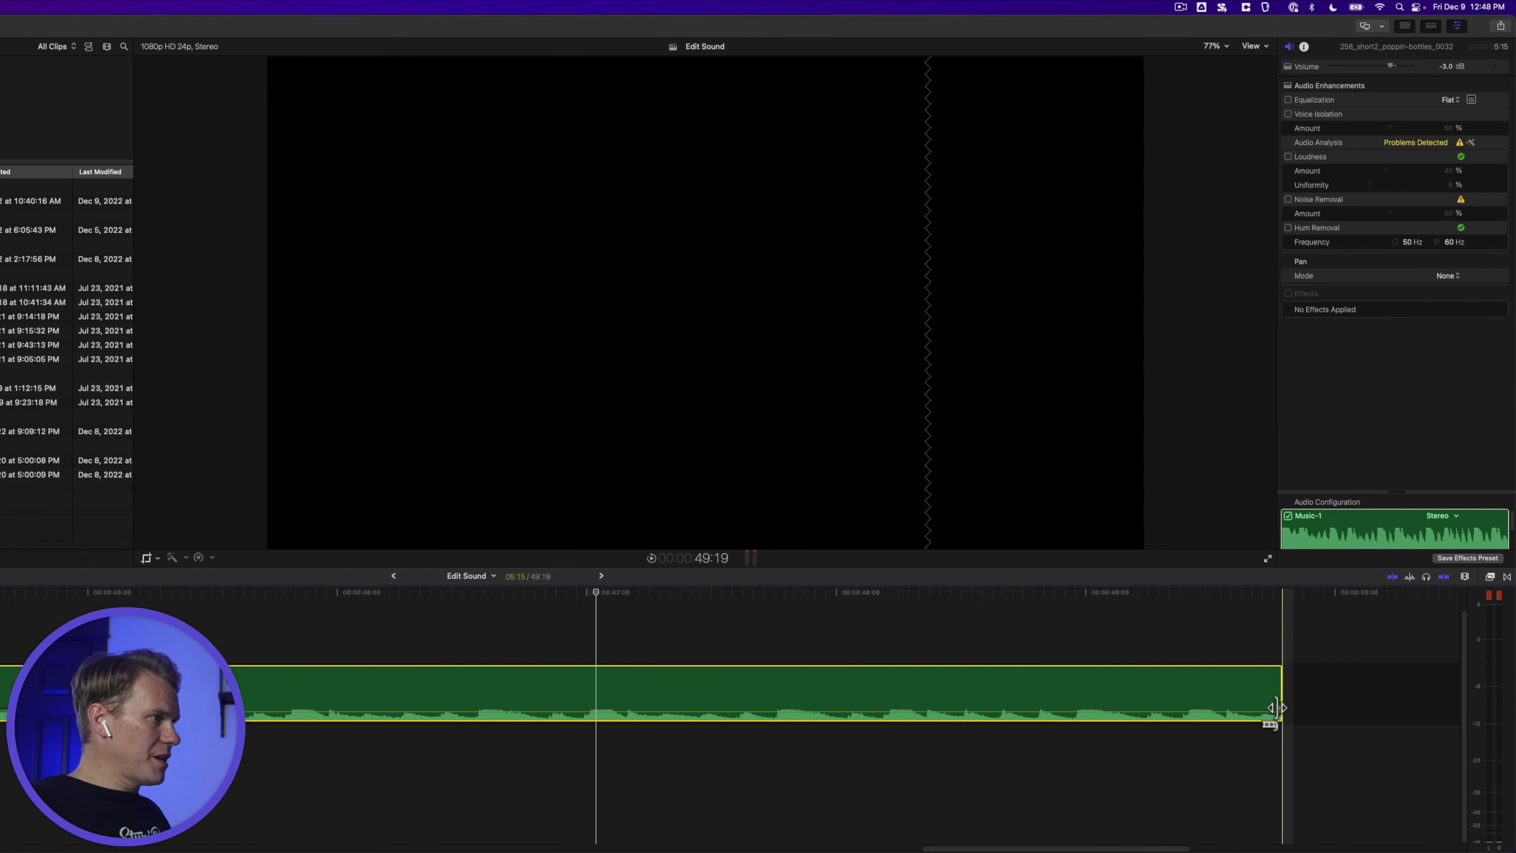
left_click_drag(1280, 708, 975, 709)
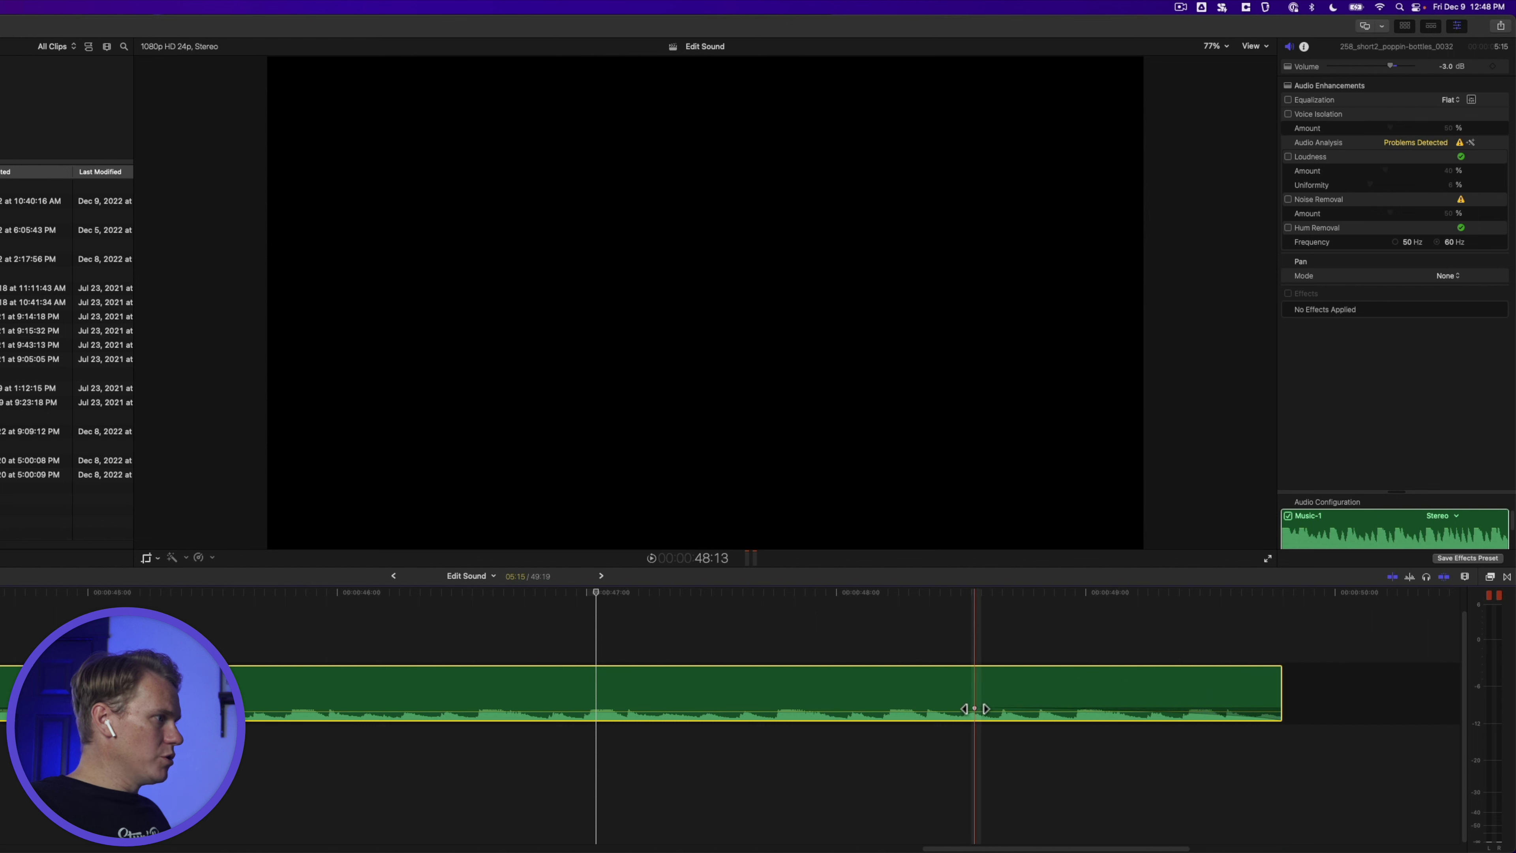
right_click(974, 710)
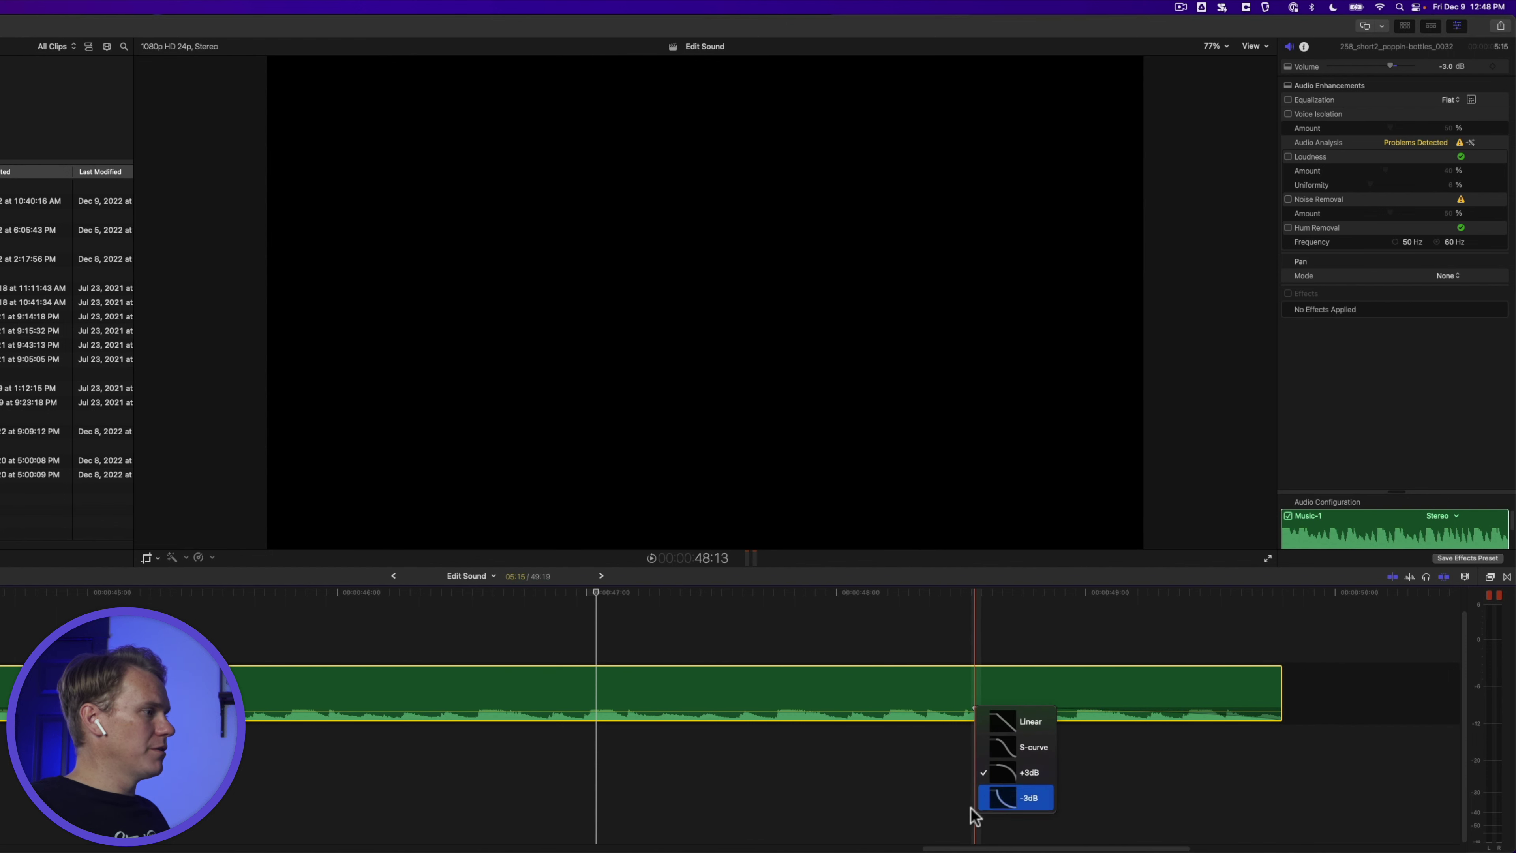
left_click(1021, 797)
Play the music clip from its start to hear the fades
key("Up")
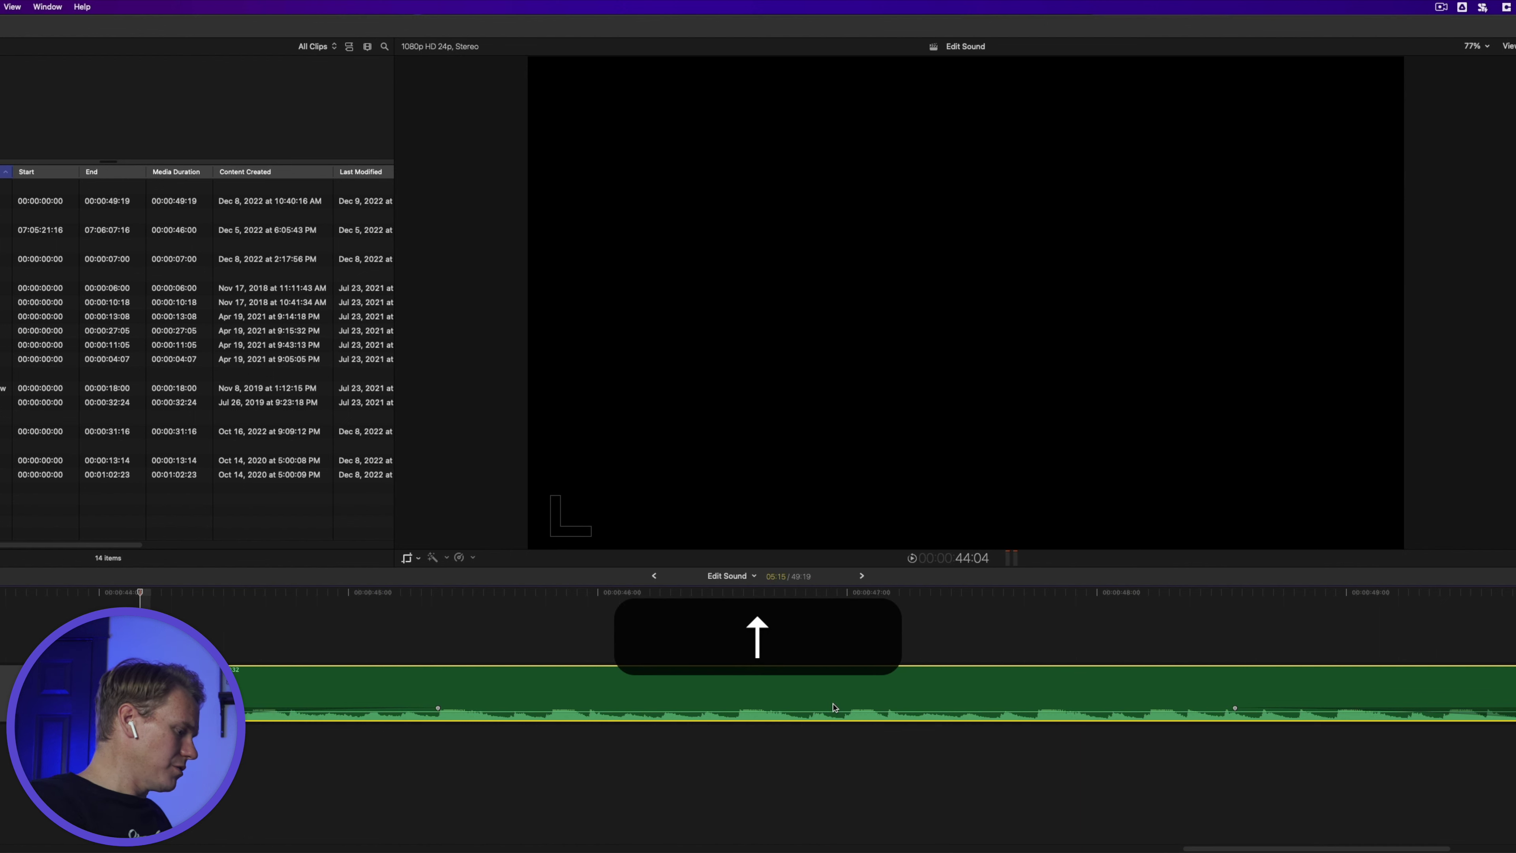
key("slash")
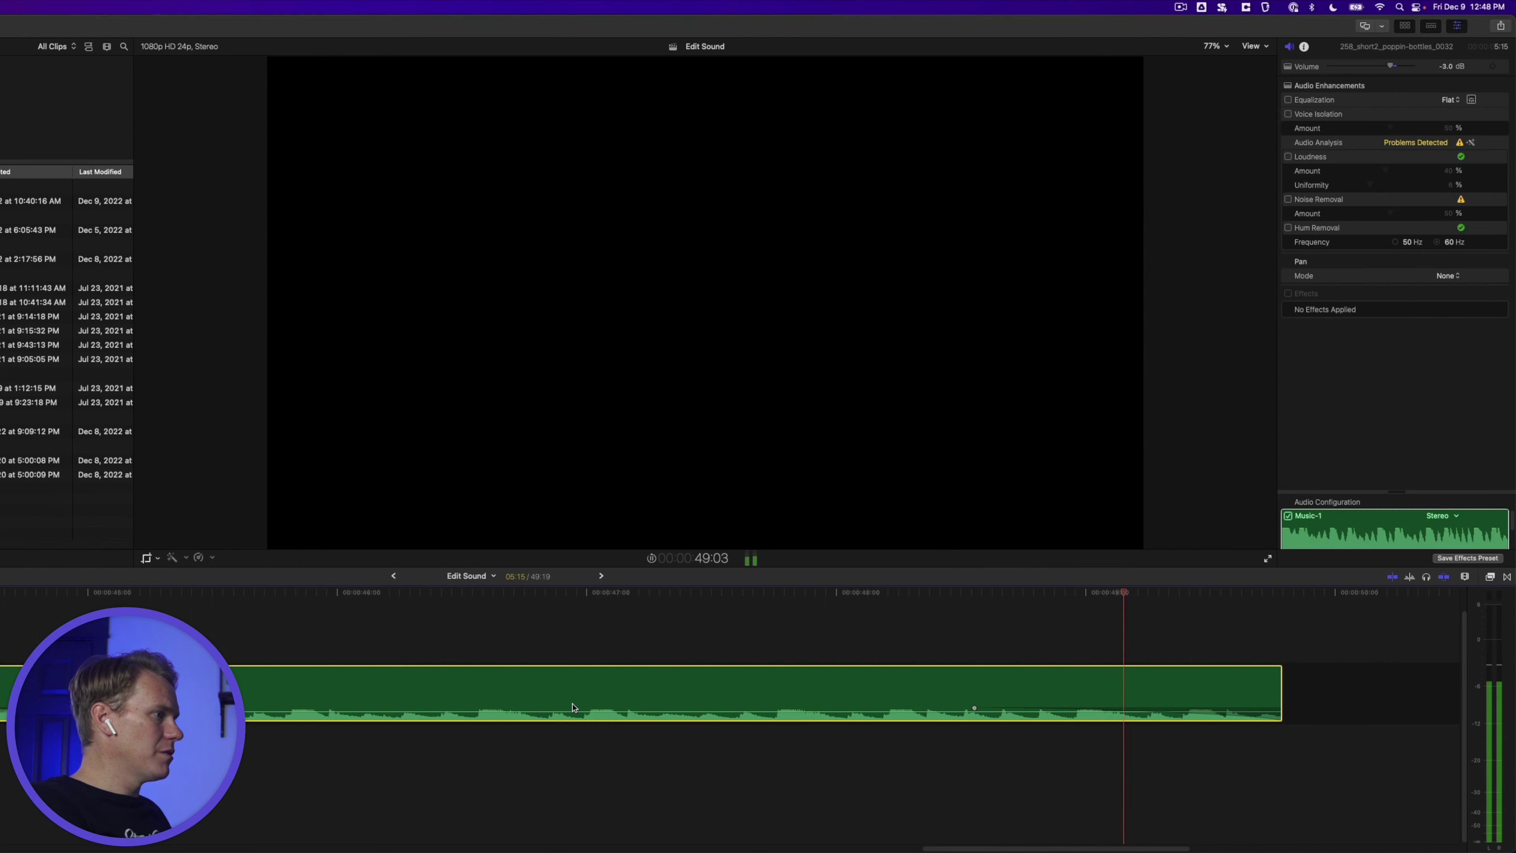
key("space")
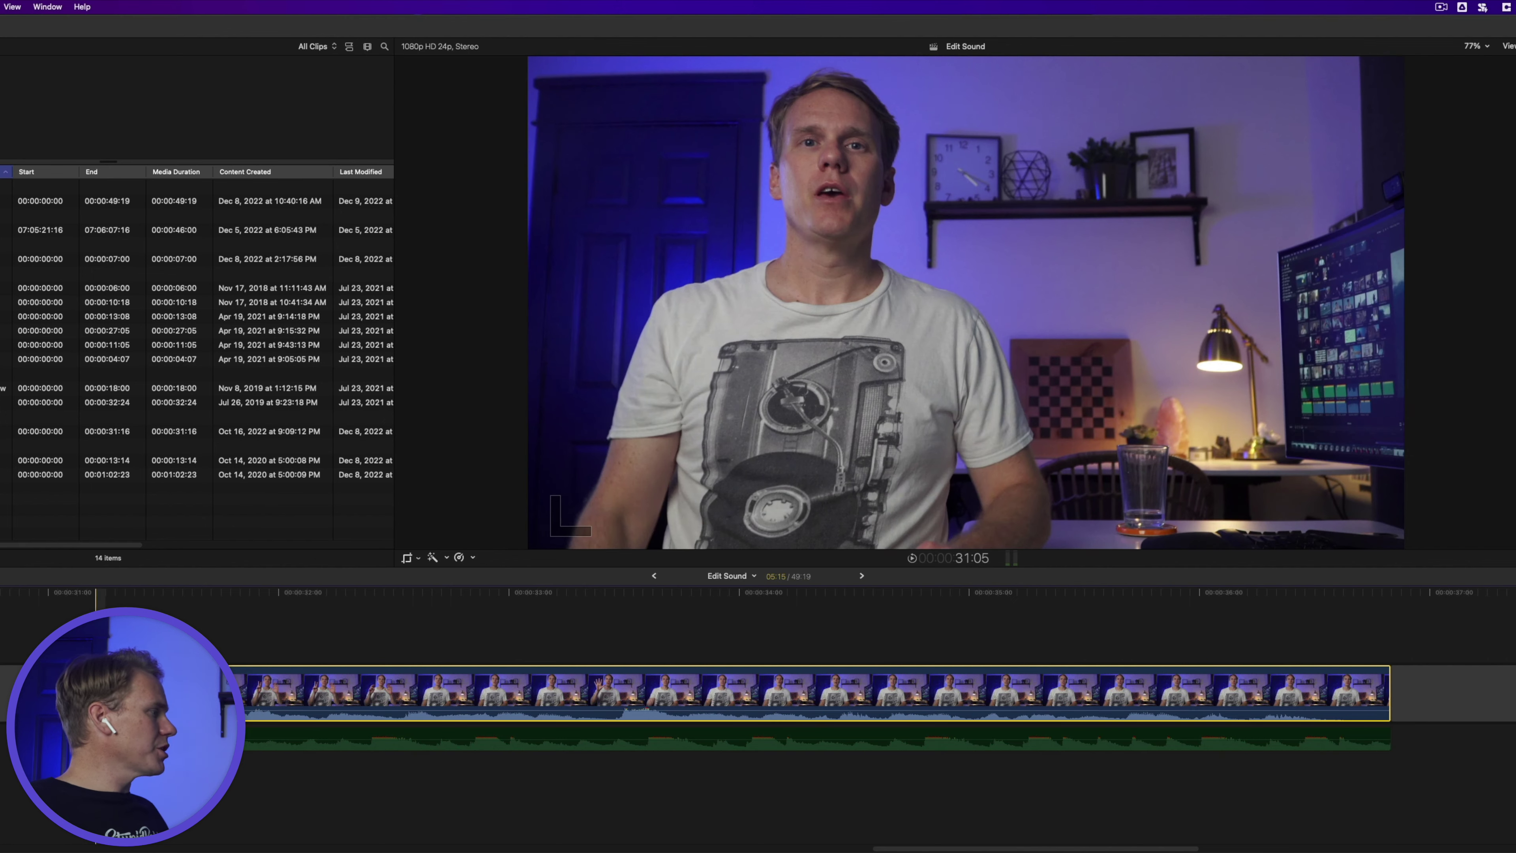
Select and play the C0002 dialogue clip, then reset the level meters' clipping peaks
left_click(491, 609)
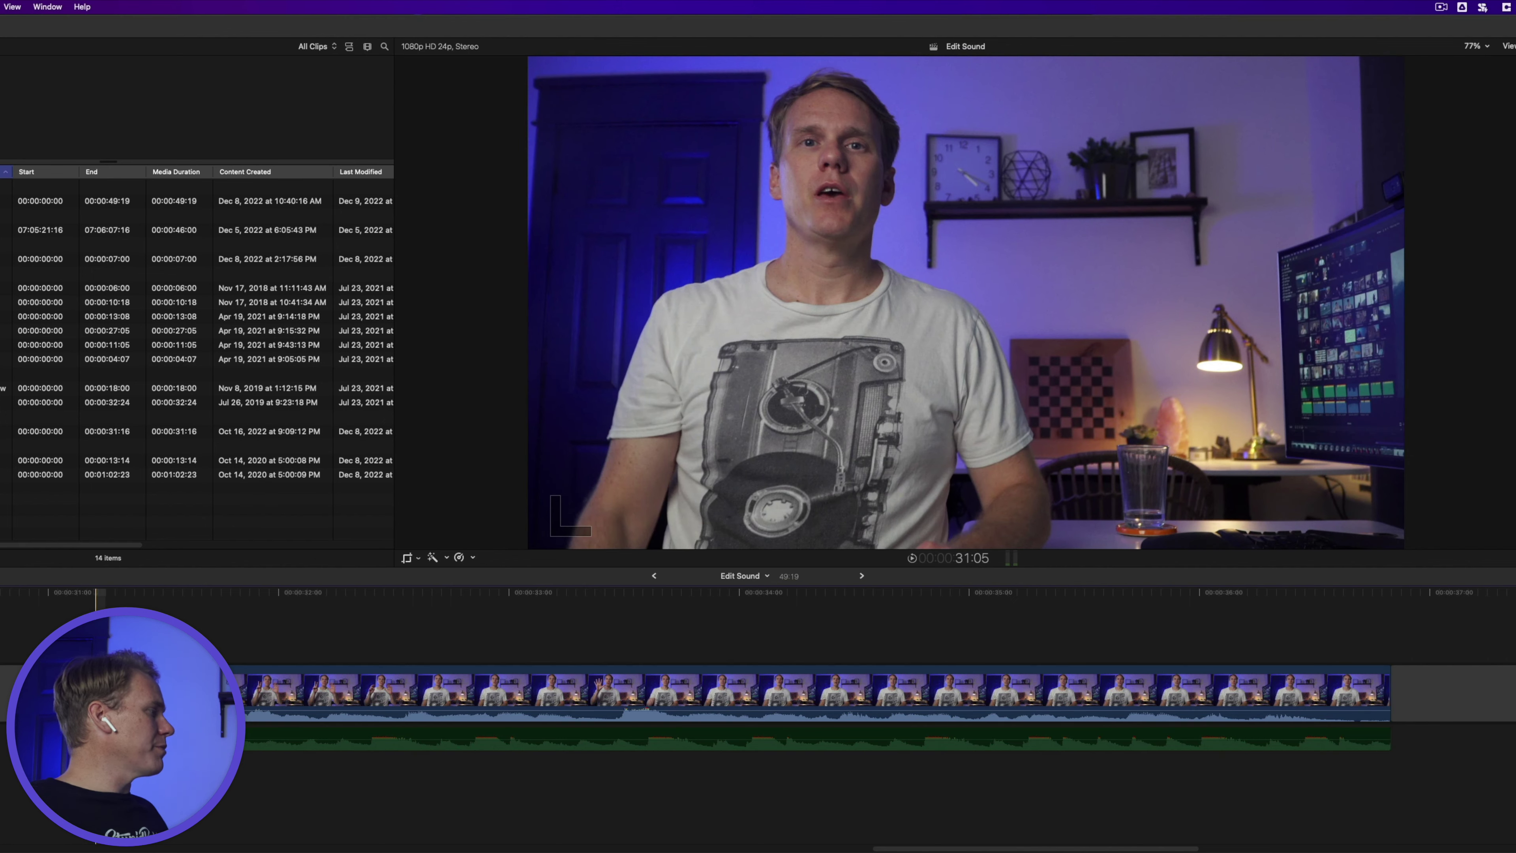
left_click(776, 693)
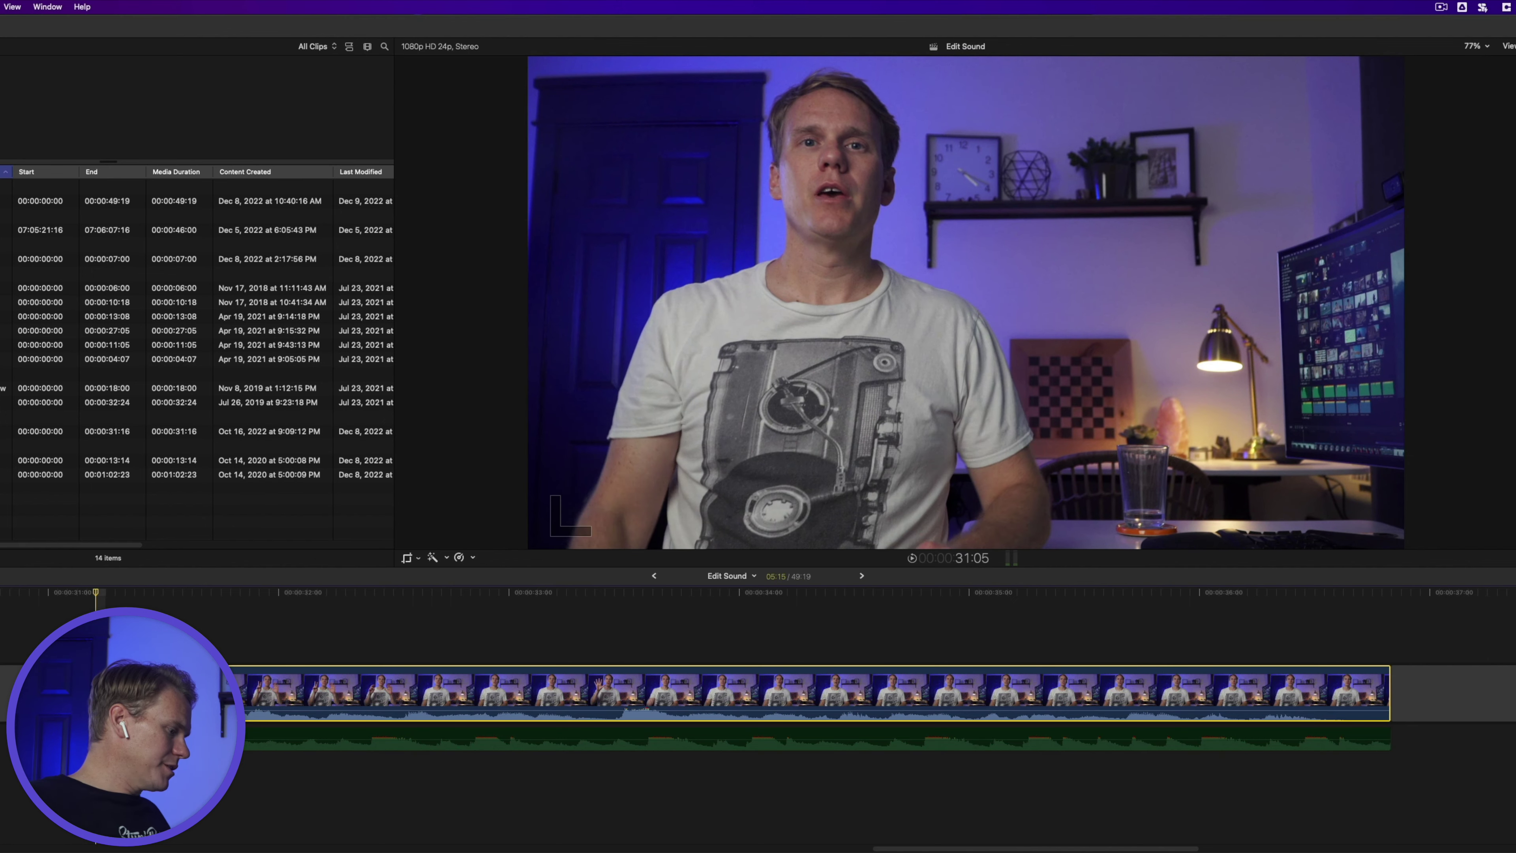
key("slash")
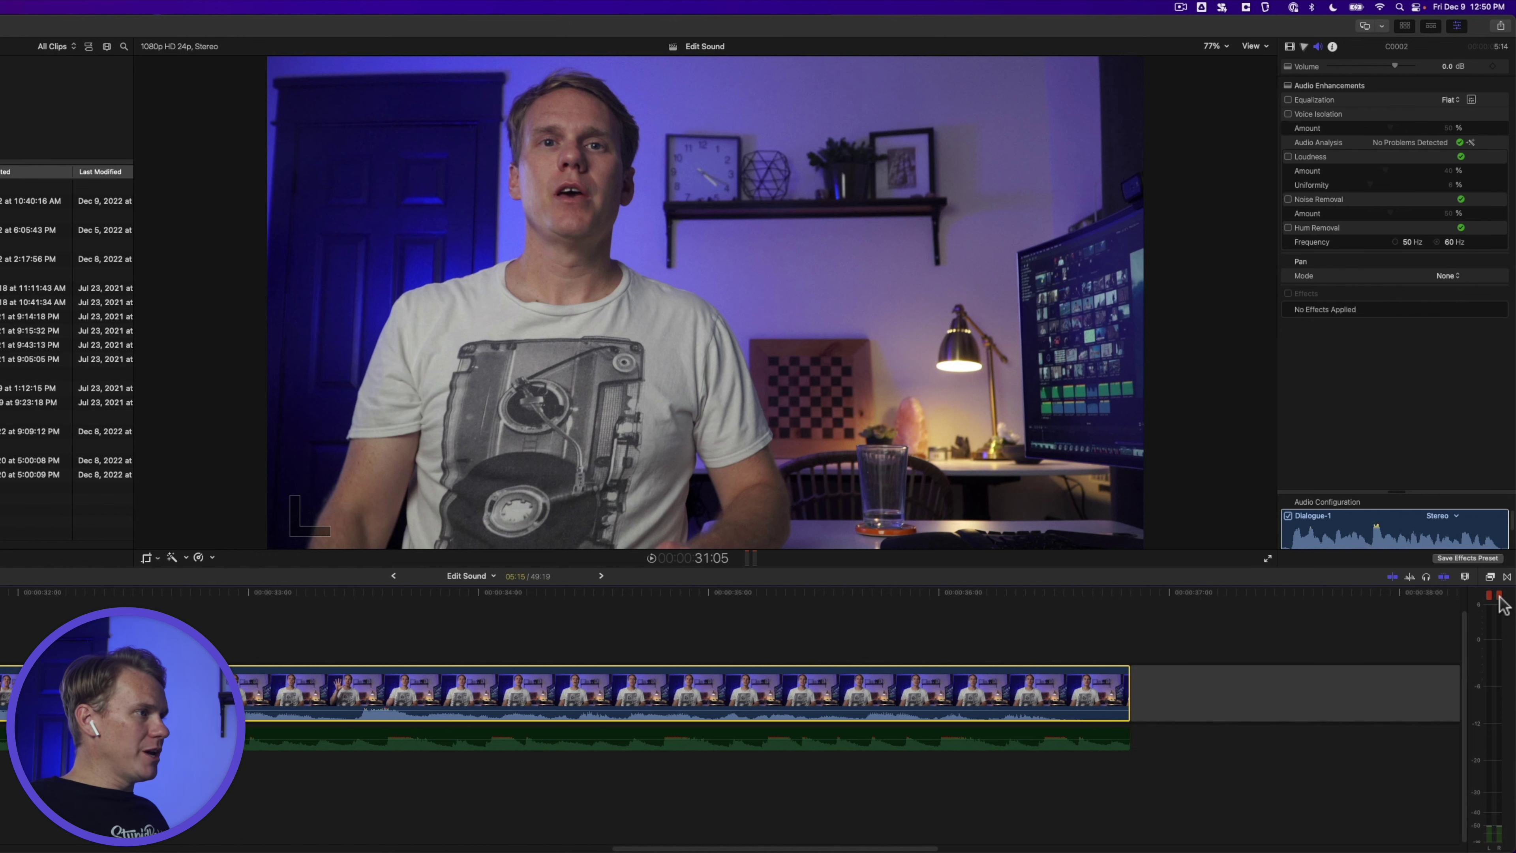
left_click(1499, 596)
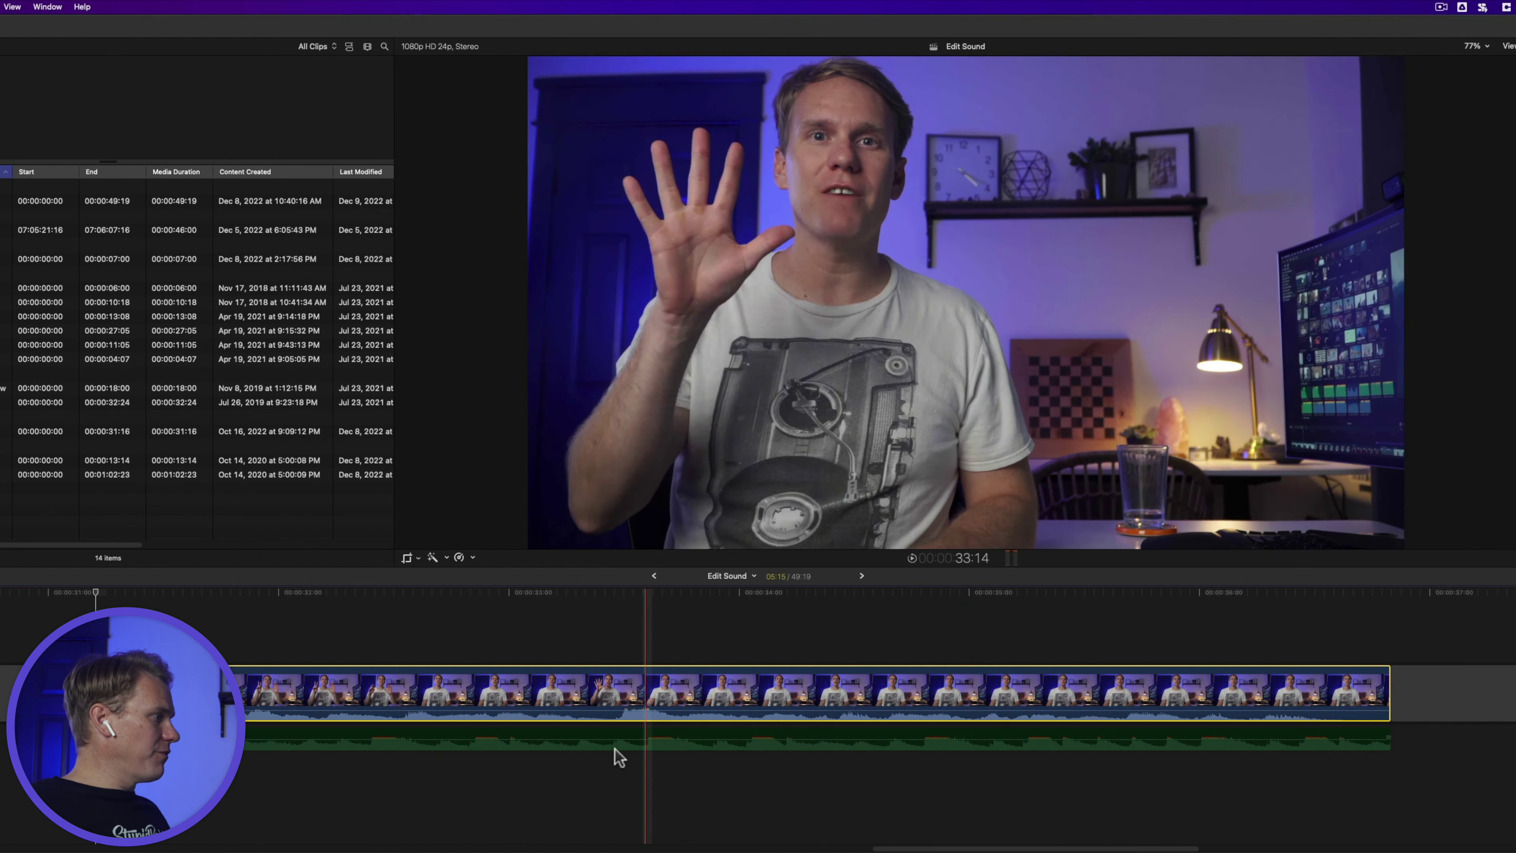
Mark a six-second range on C0002 and lower its volume to -1.0 dB
left_click(603, 717)
key("r")
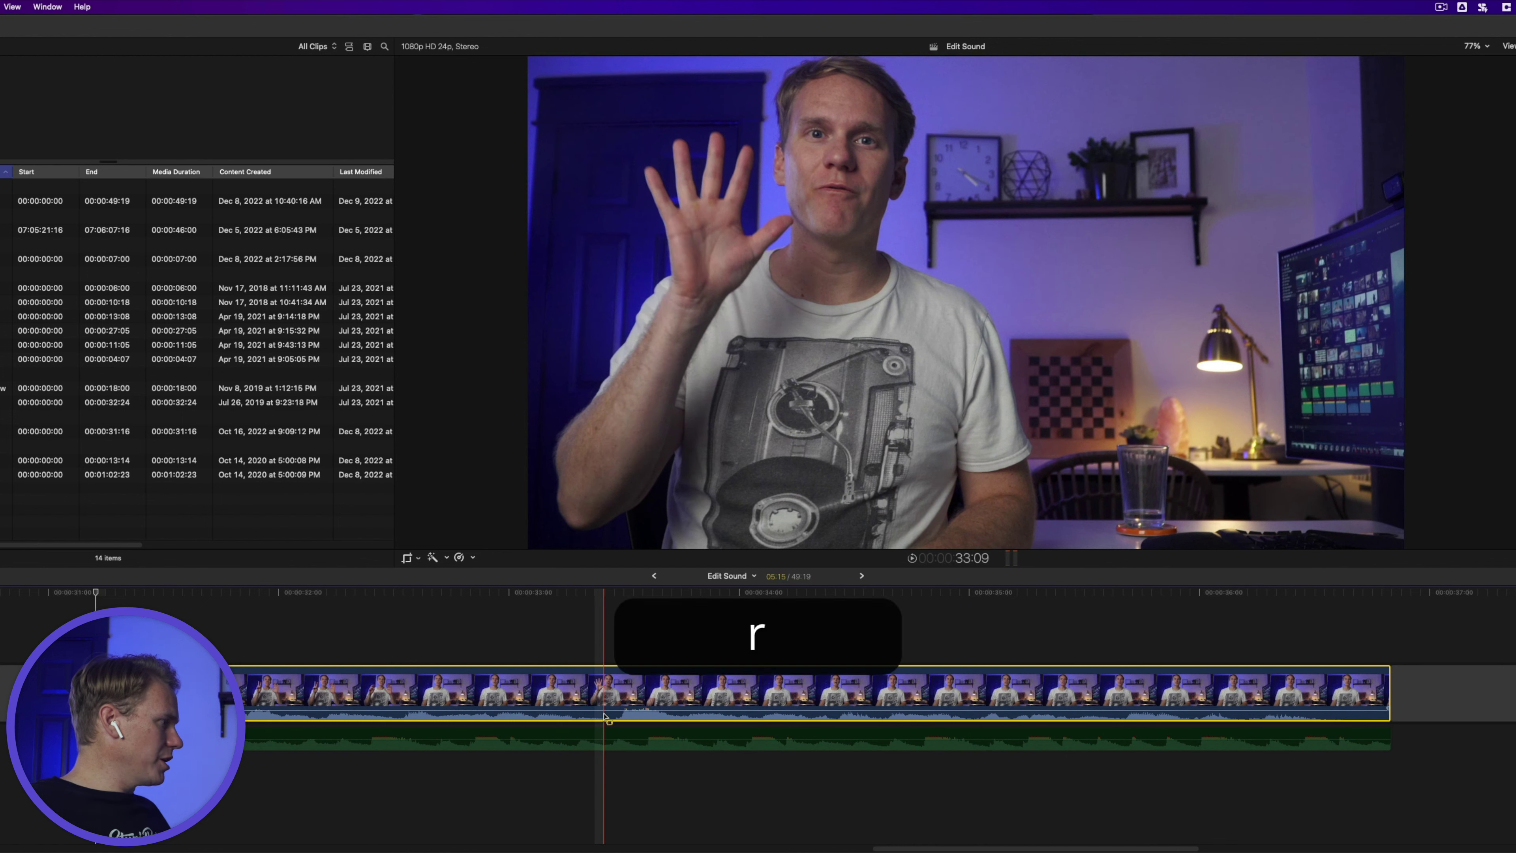
left_click_drag(614, 707, 680, 700)
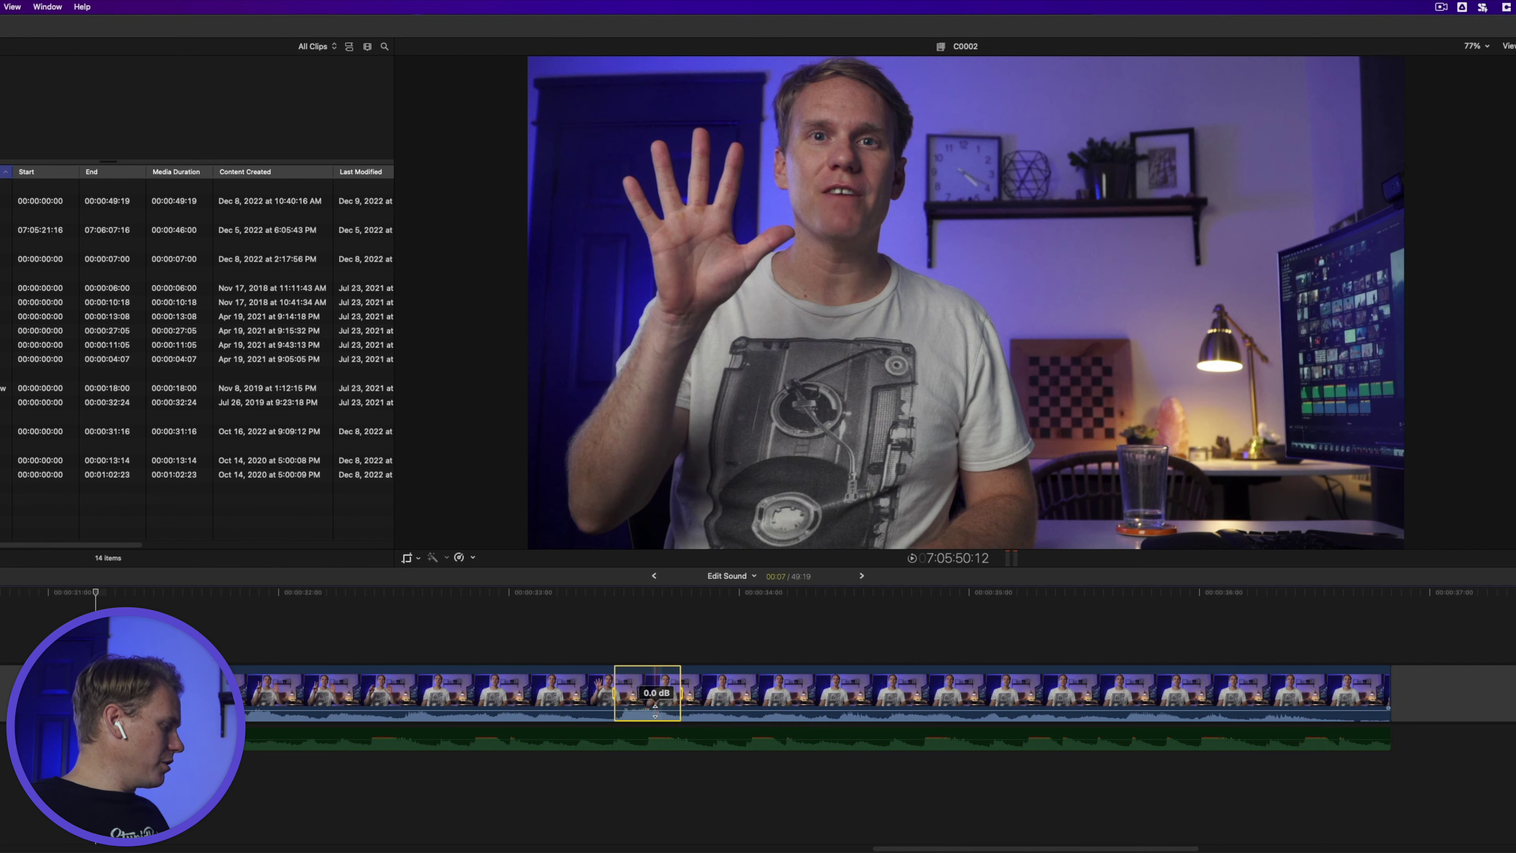
key("super")
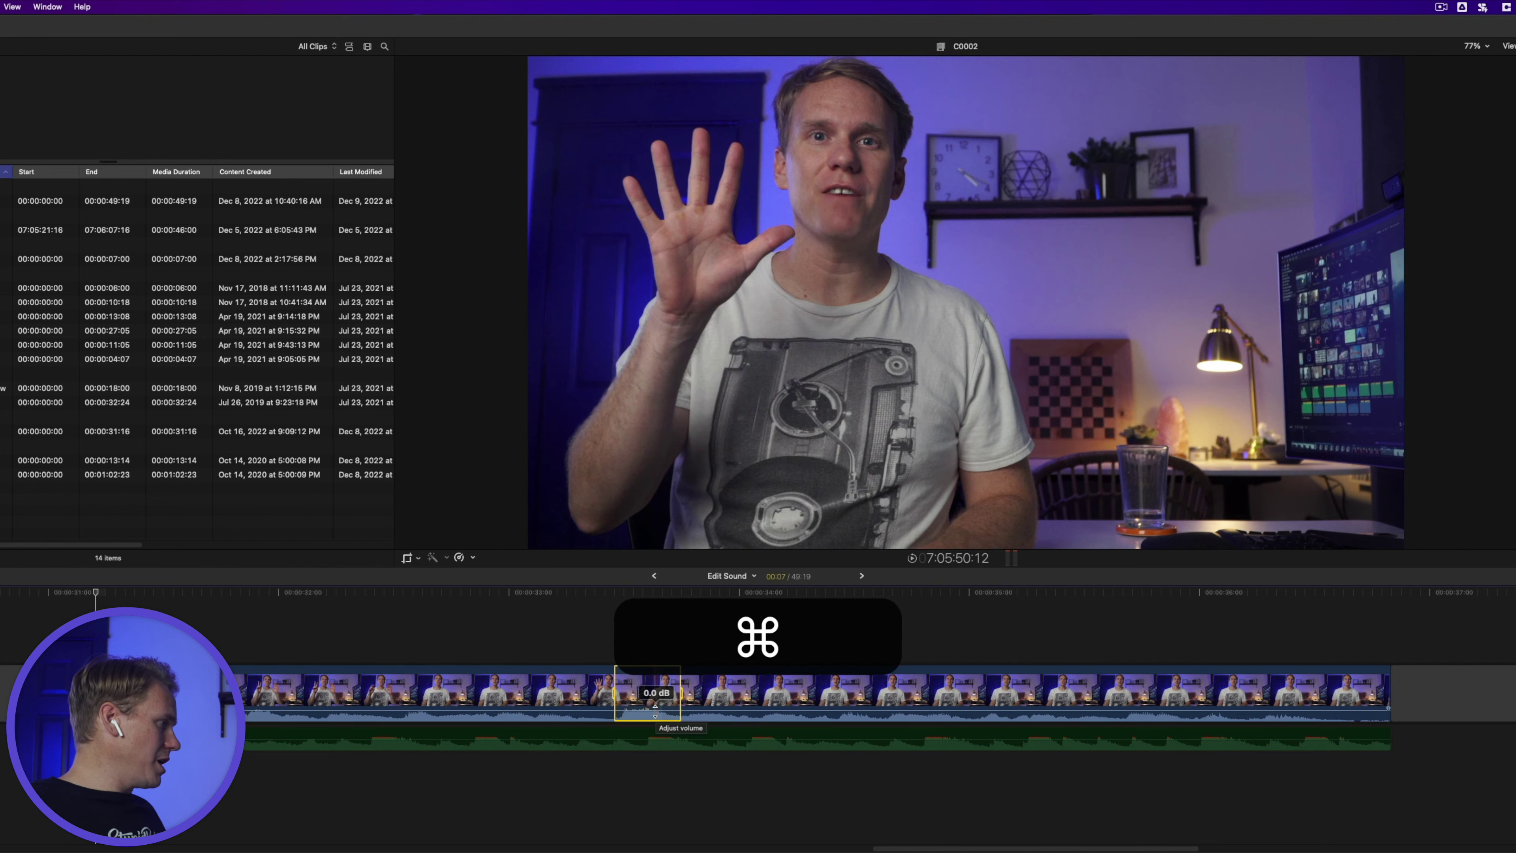
left_click(655, 710, "super")
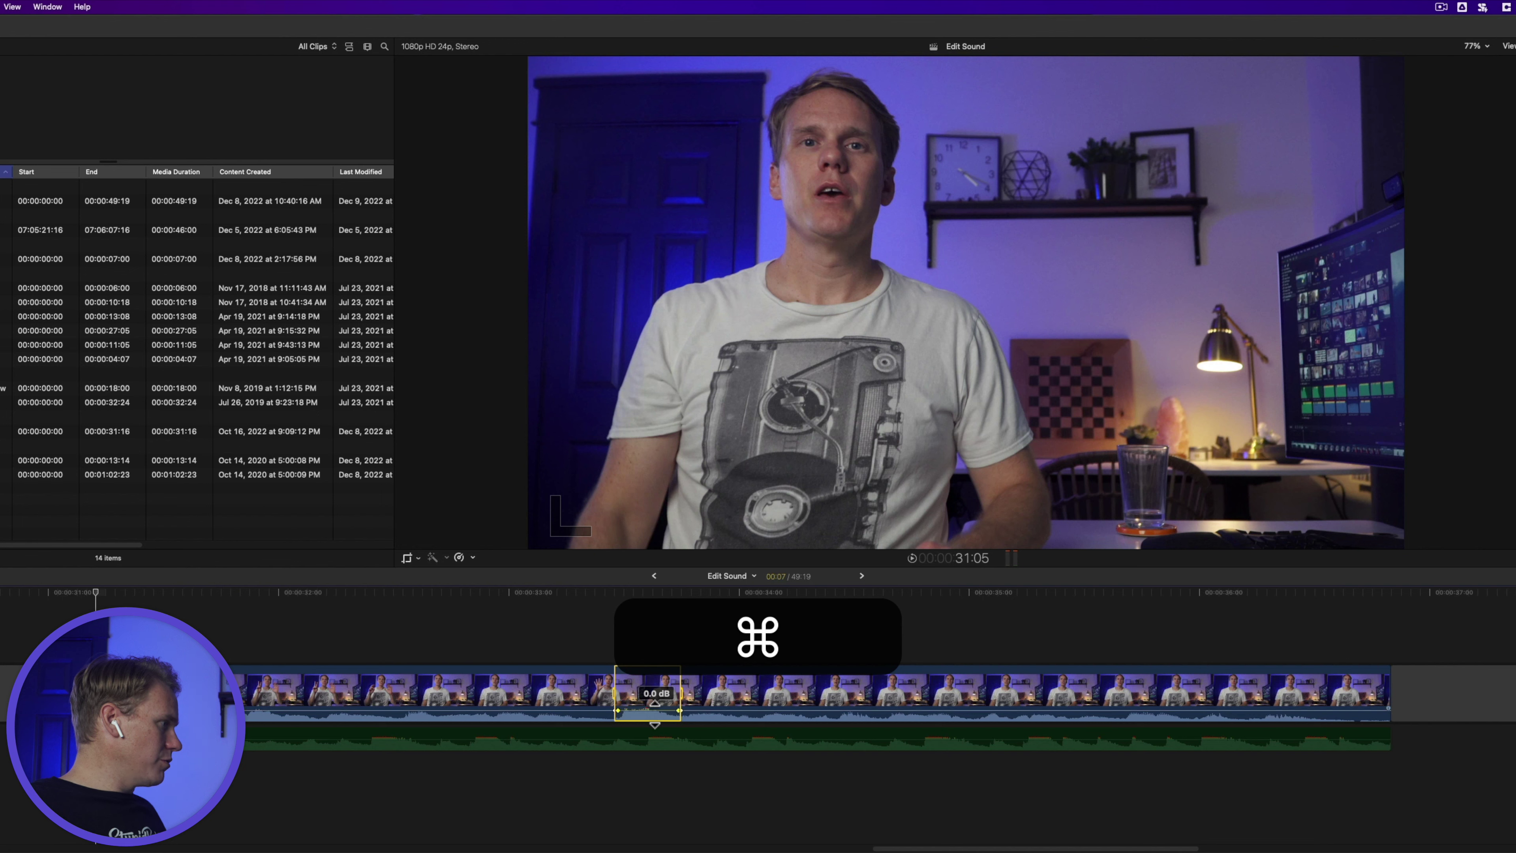
left_click_drag(654, 715, 659, 722)
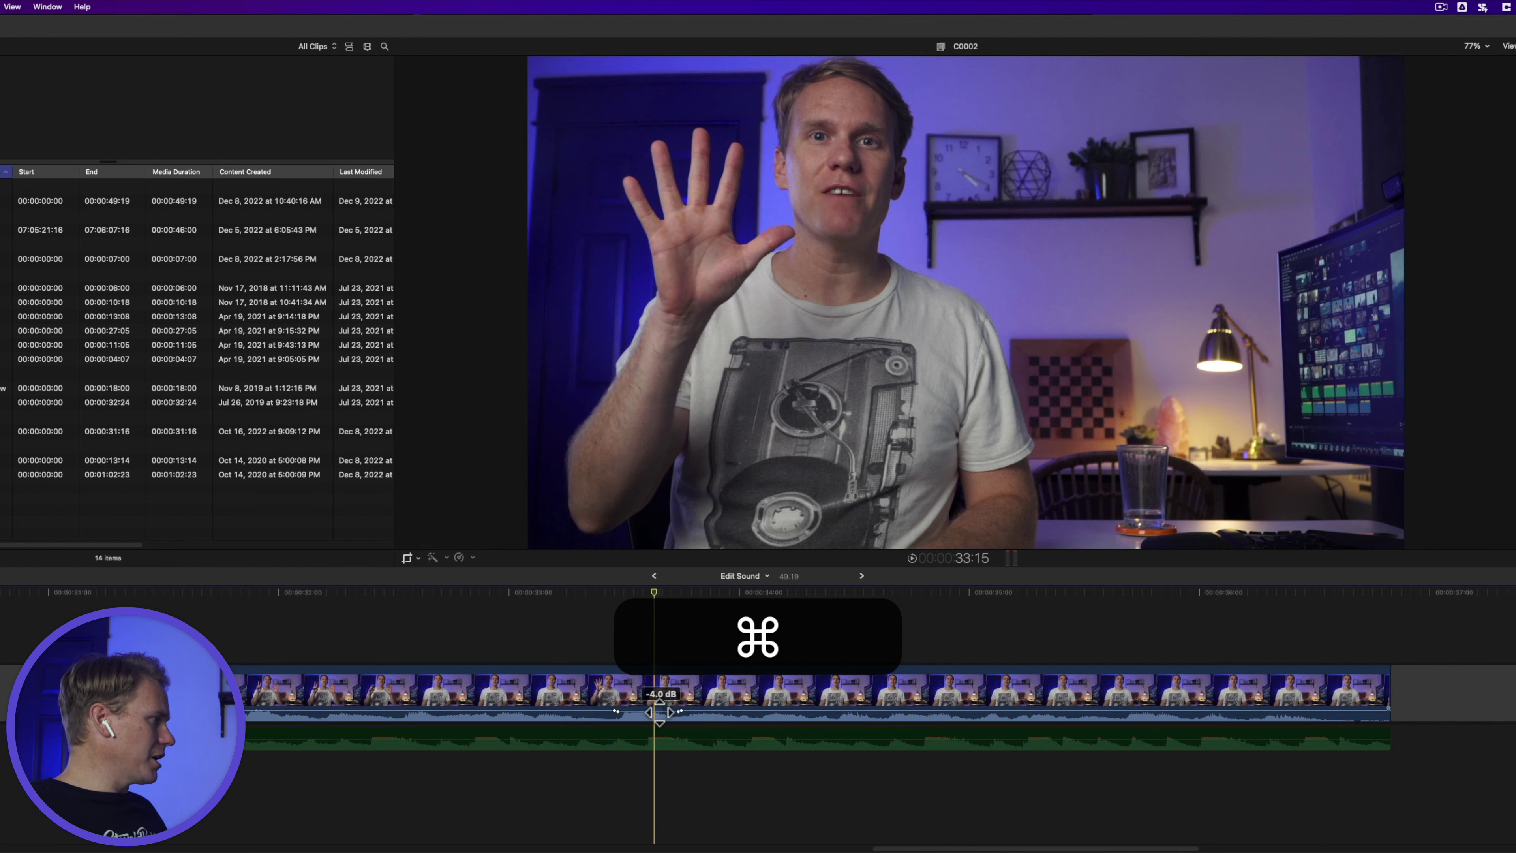
Select the whole interview clip and play around the edit to hear the dip
key("a")
left_click(341, 694)
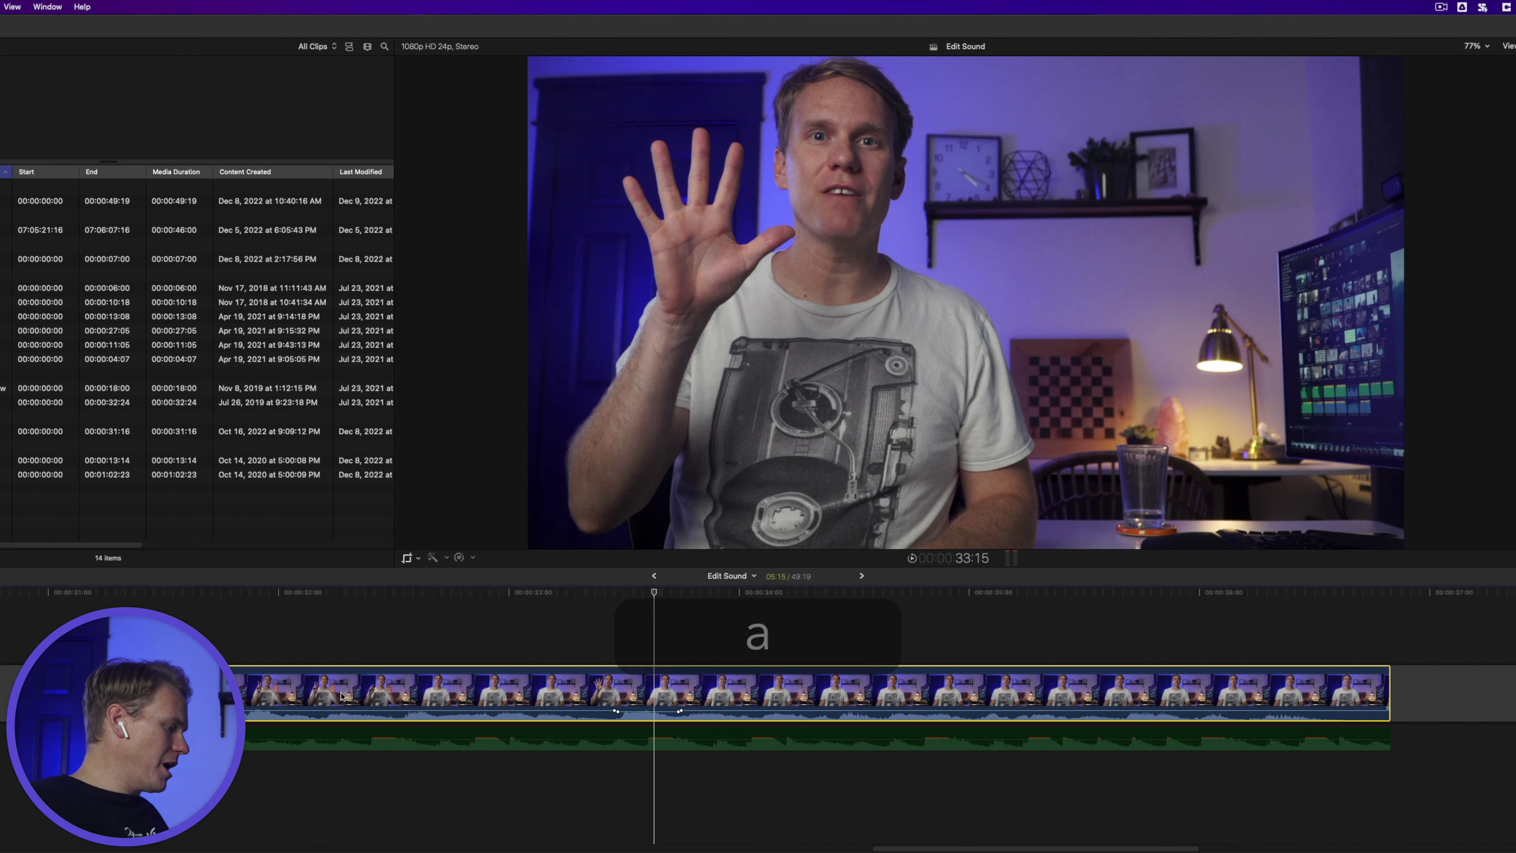
key("slash")
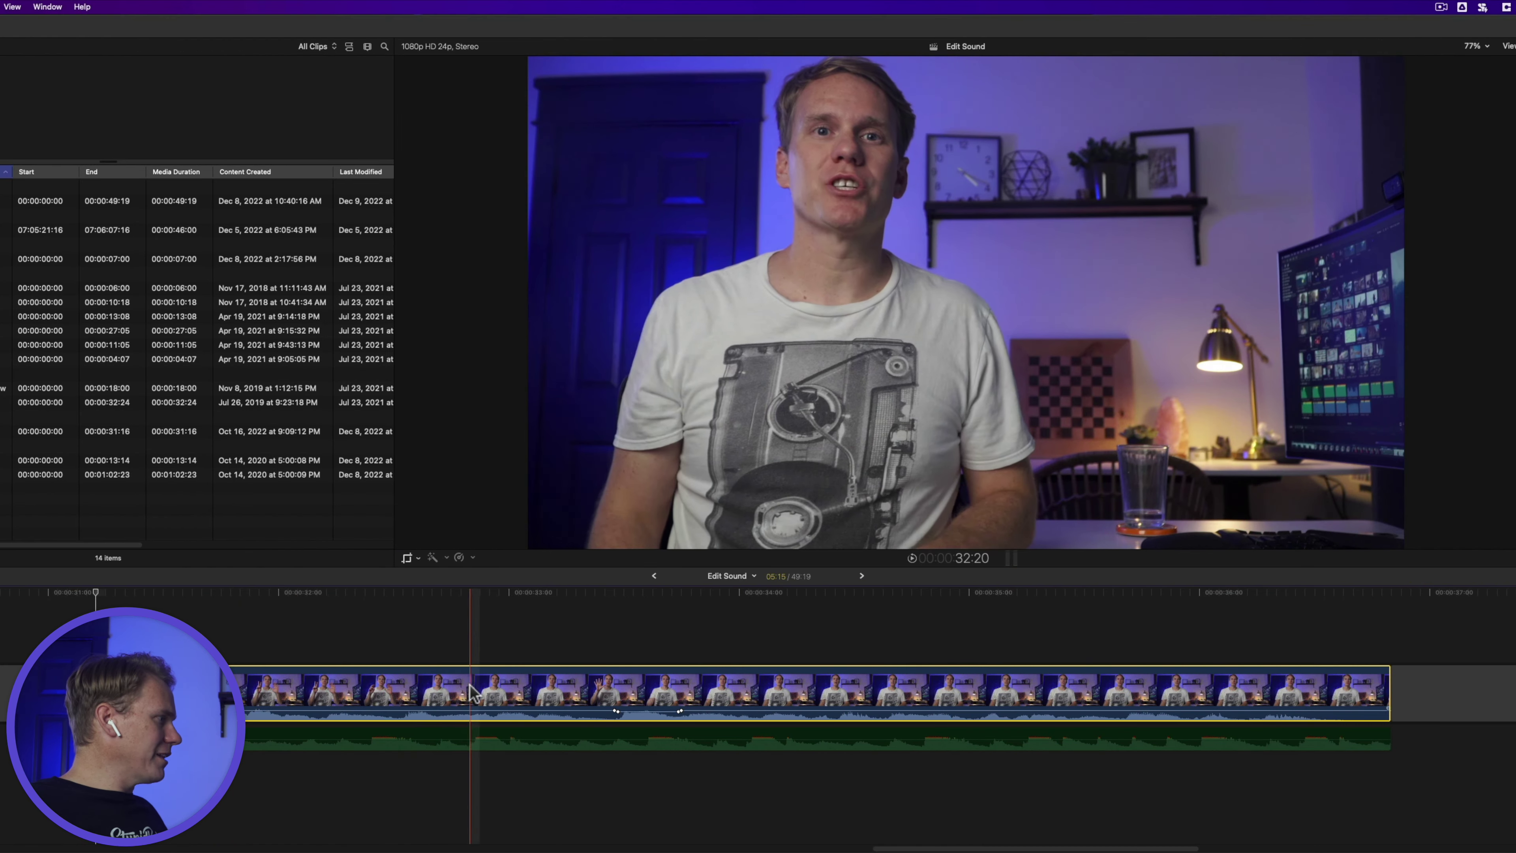
left_click(340, 743)
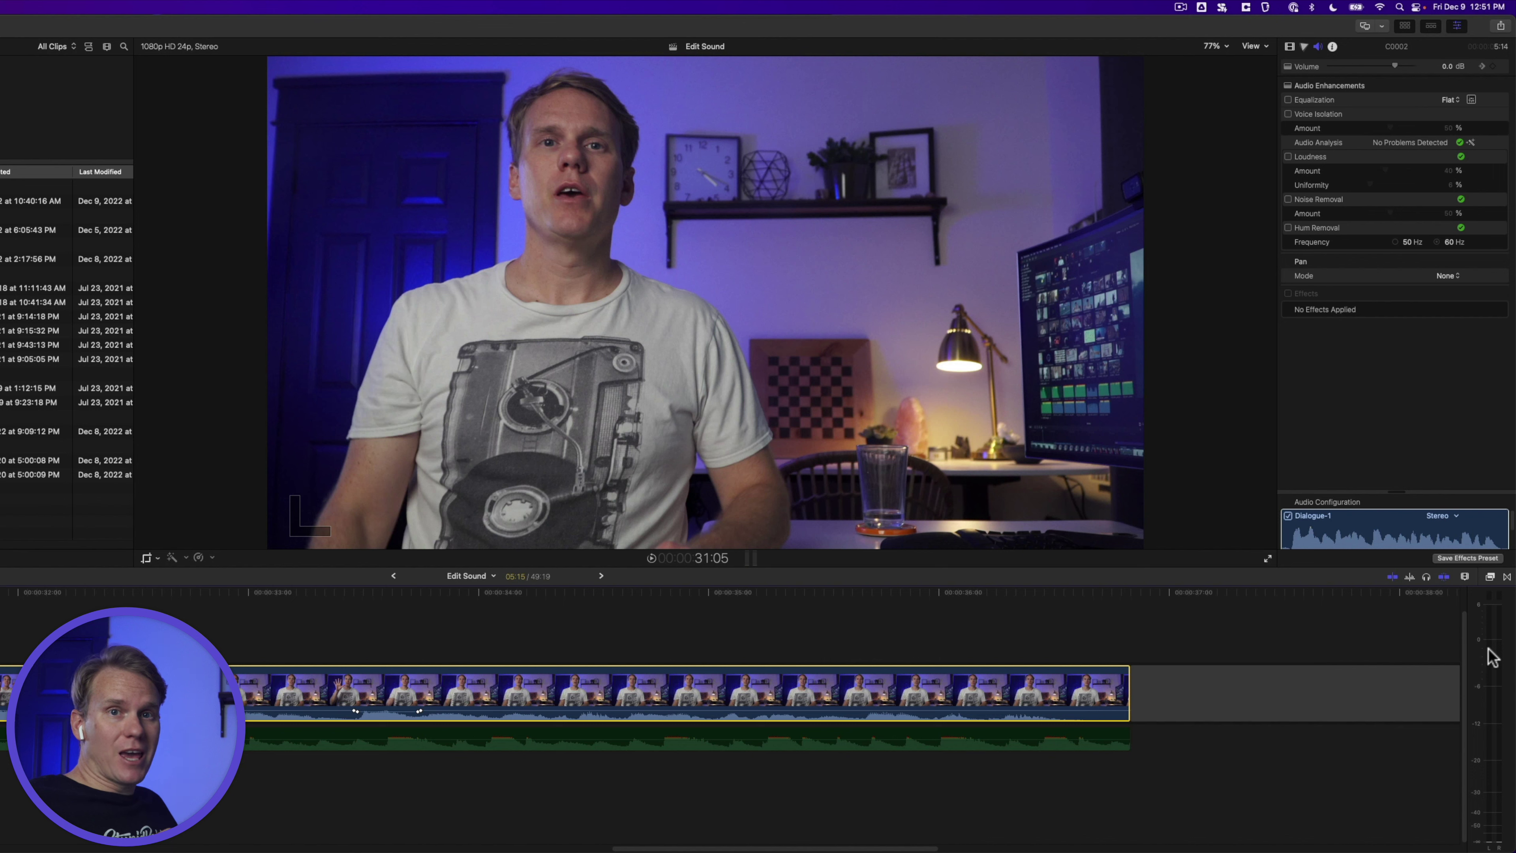
left_click(1489, 576)
Apply Channel EQ to C0002, enable its low cut and lower the high cut to 11000 Hz
left_click(1252, 749)
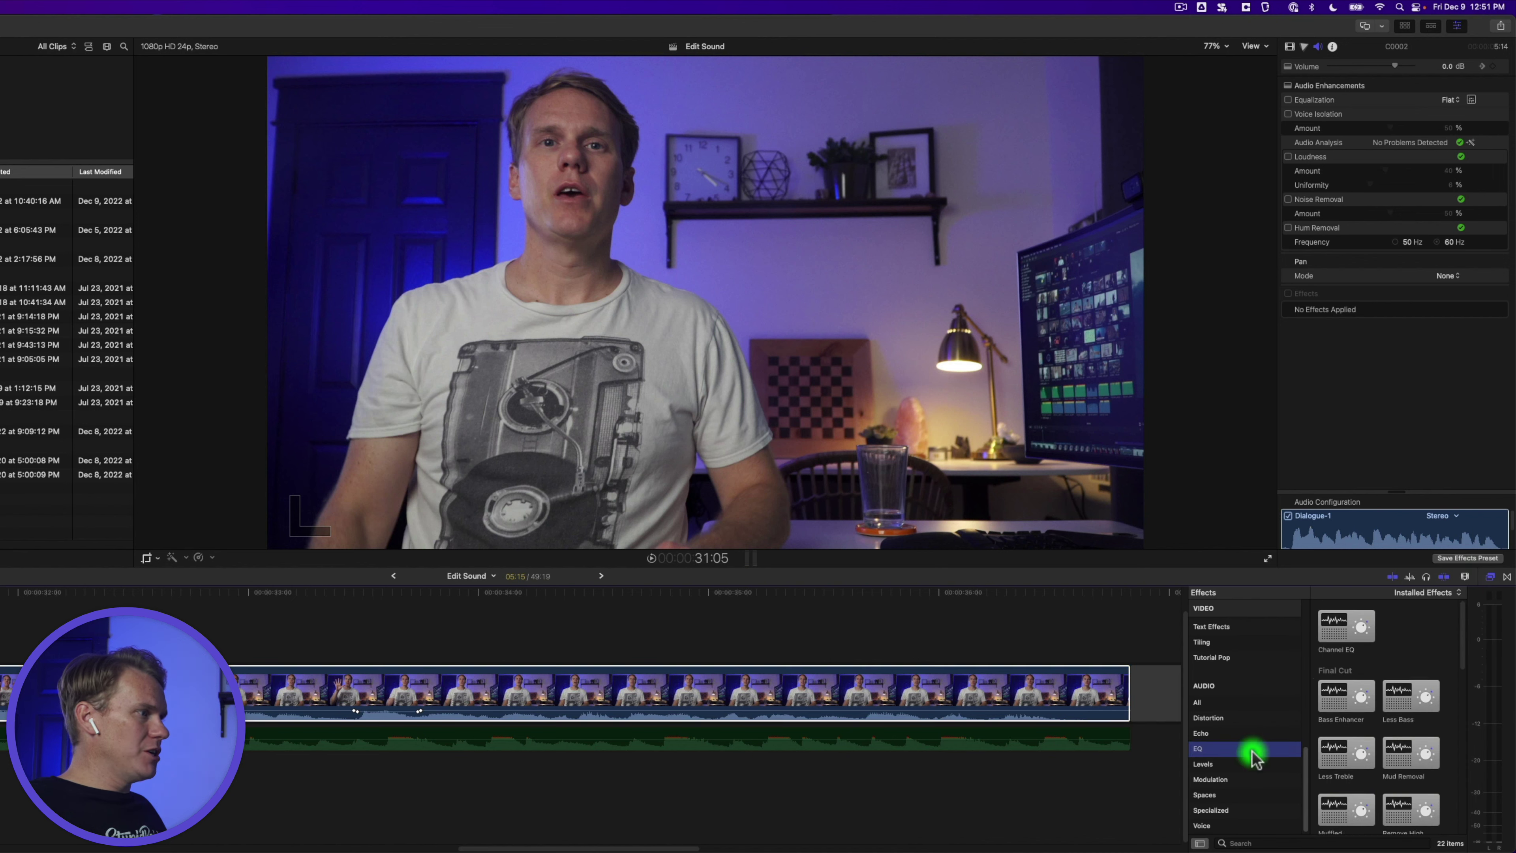
left_click_drag(1345, 627, 576, 696)
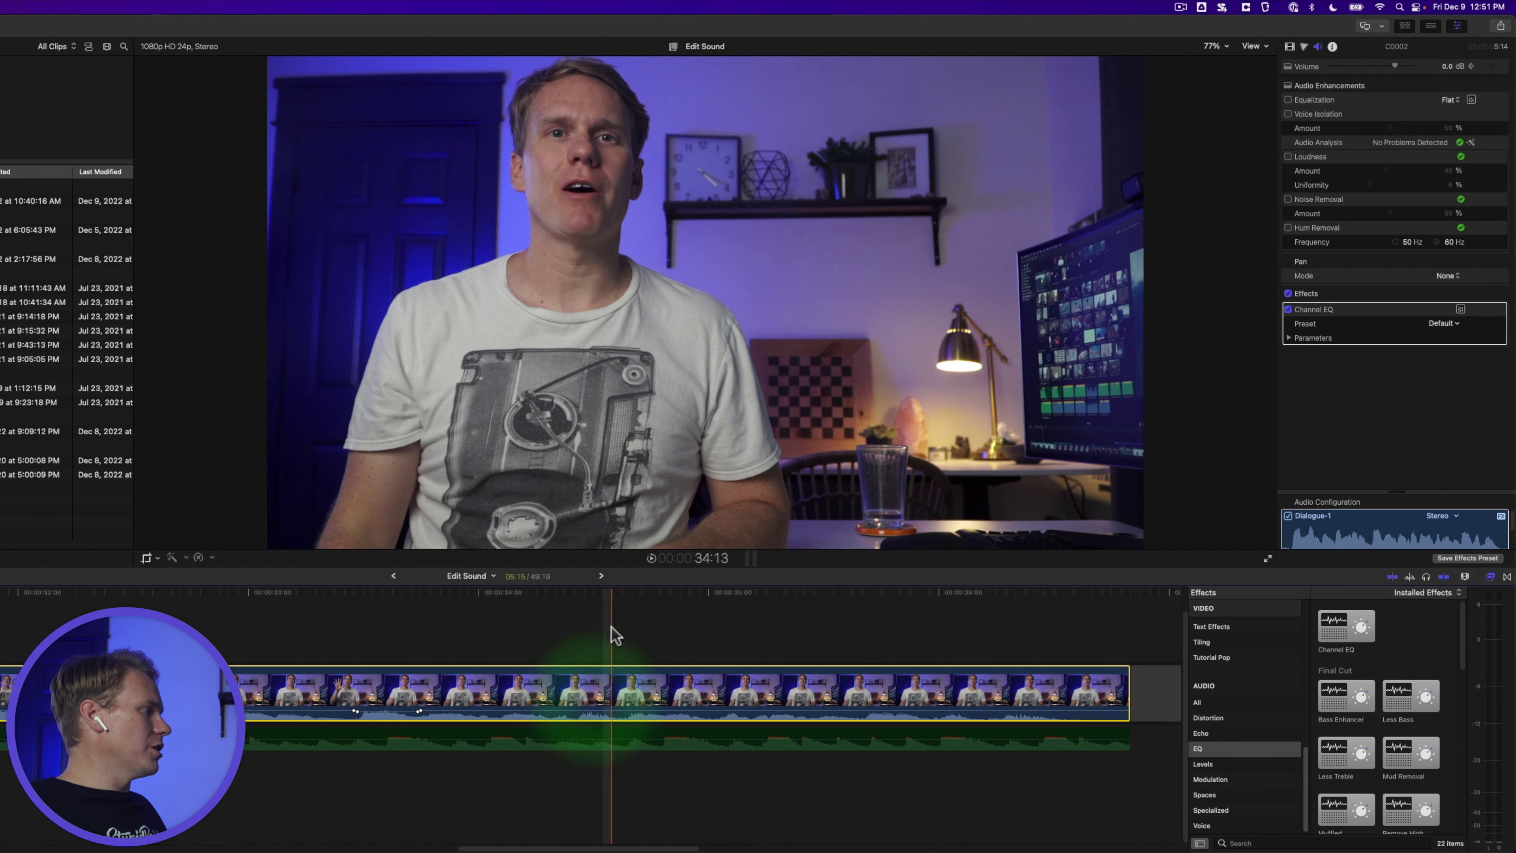
left_click(1460, 308)
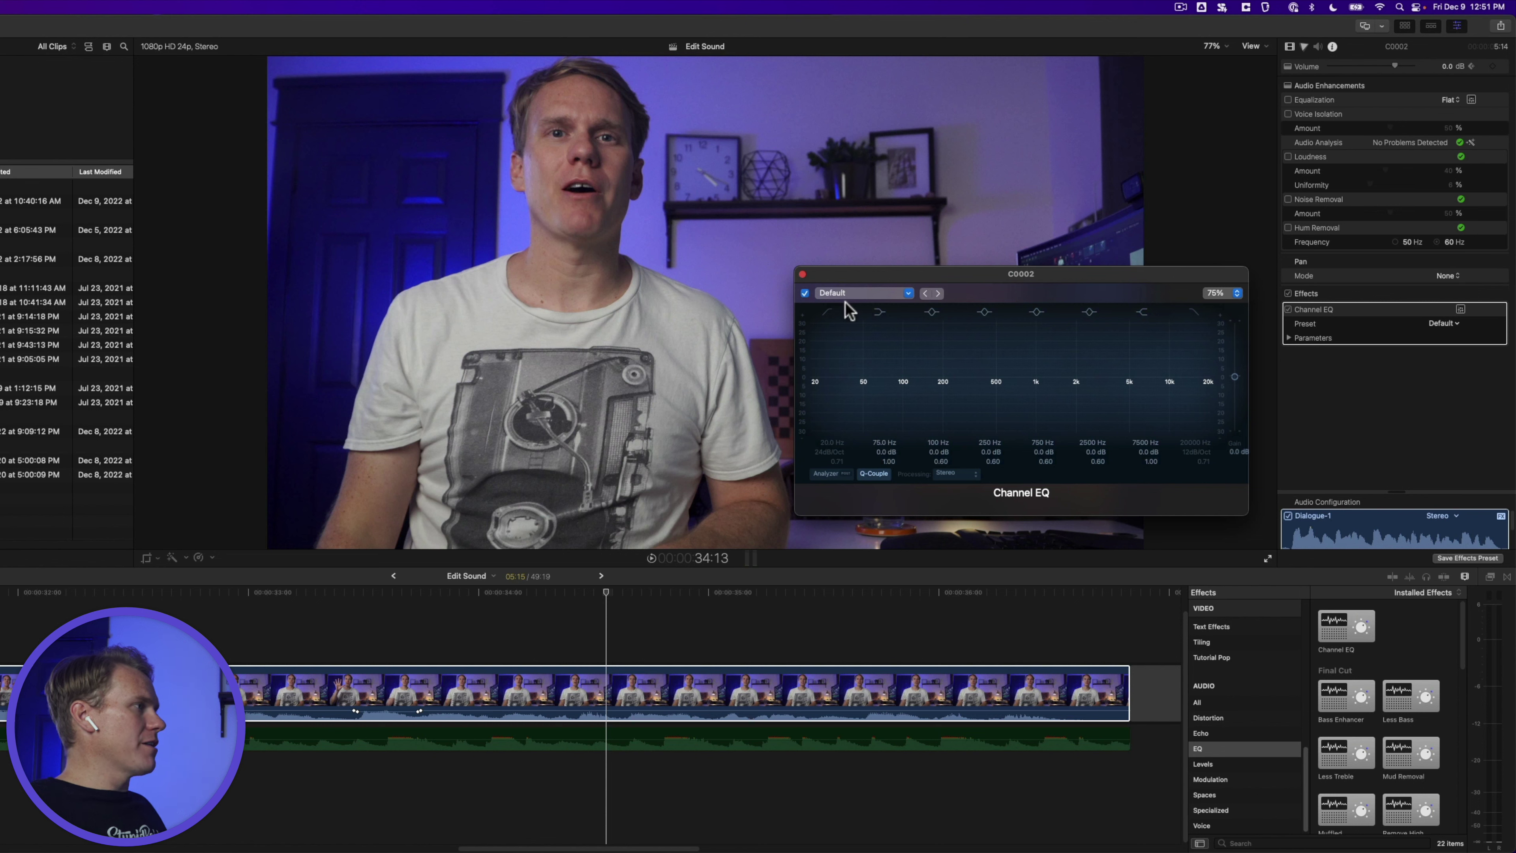
mouse_move(835, 319)
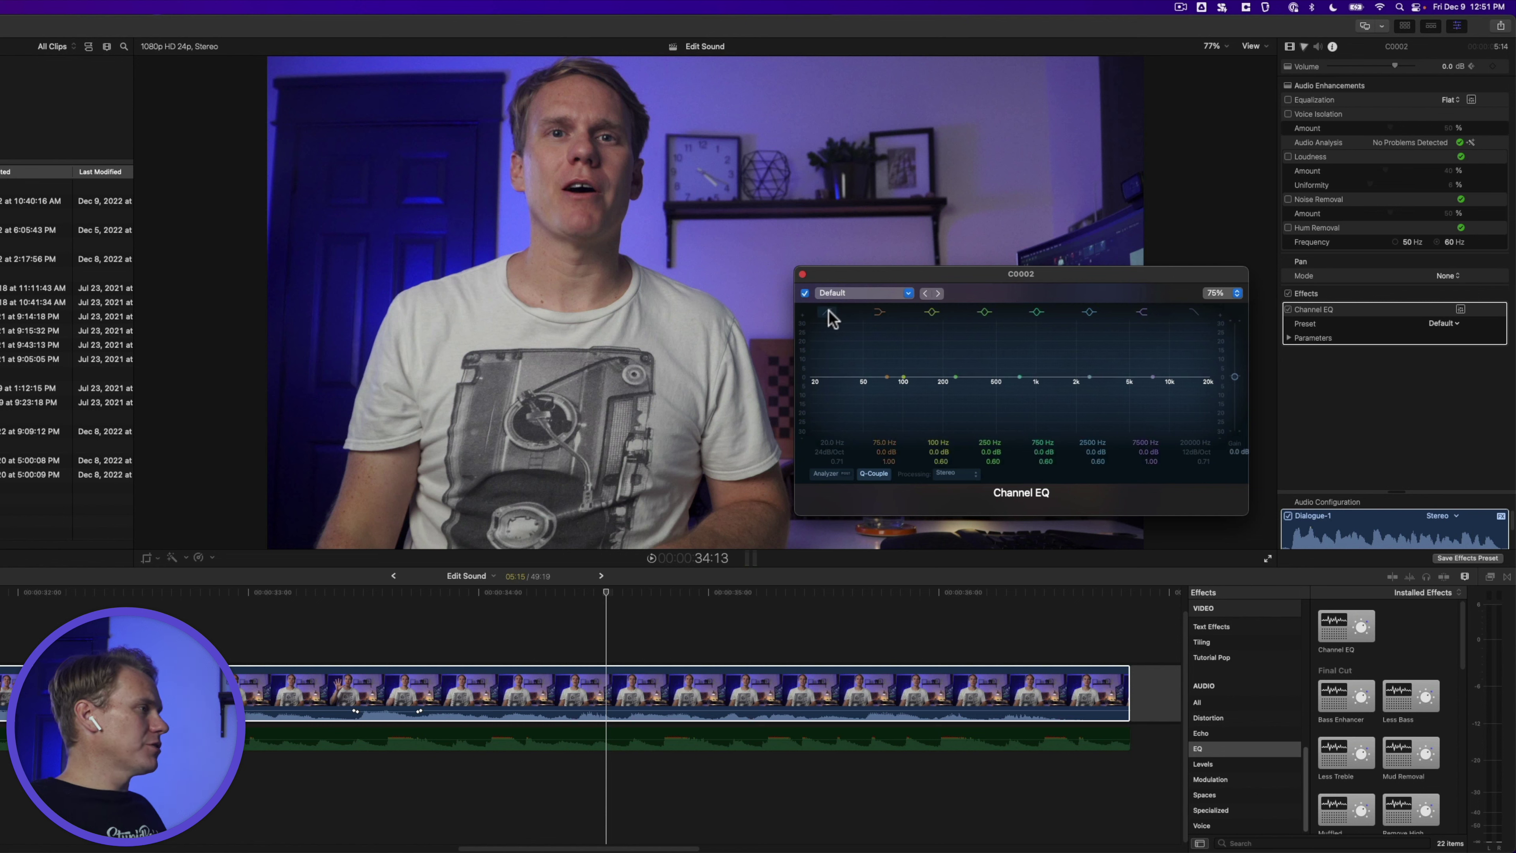
left_click(829, 313)
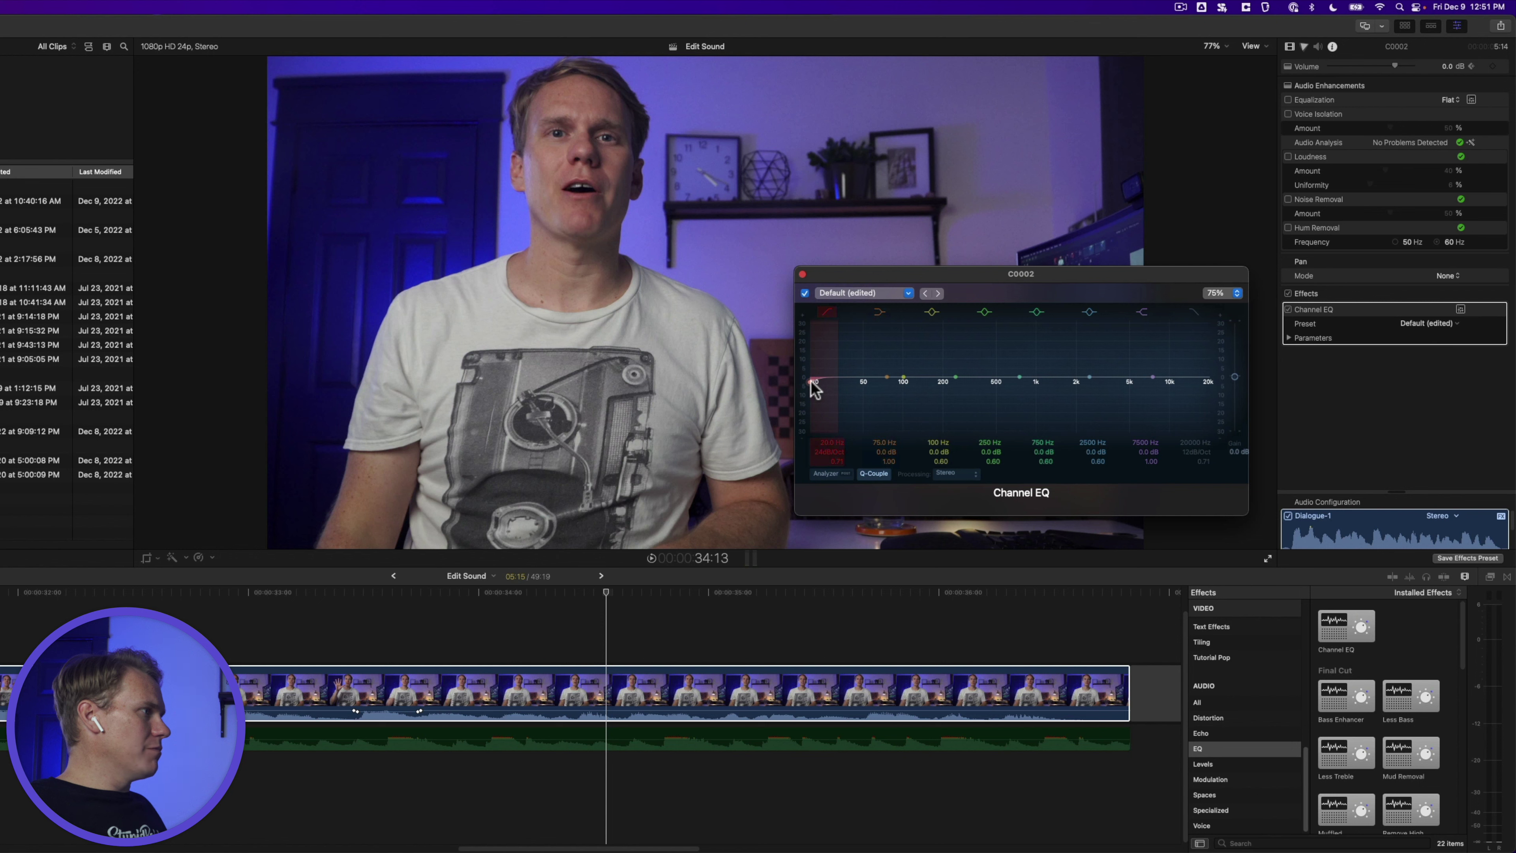
left_click_drag(810, 382, 901, 382)
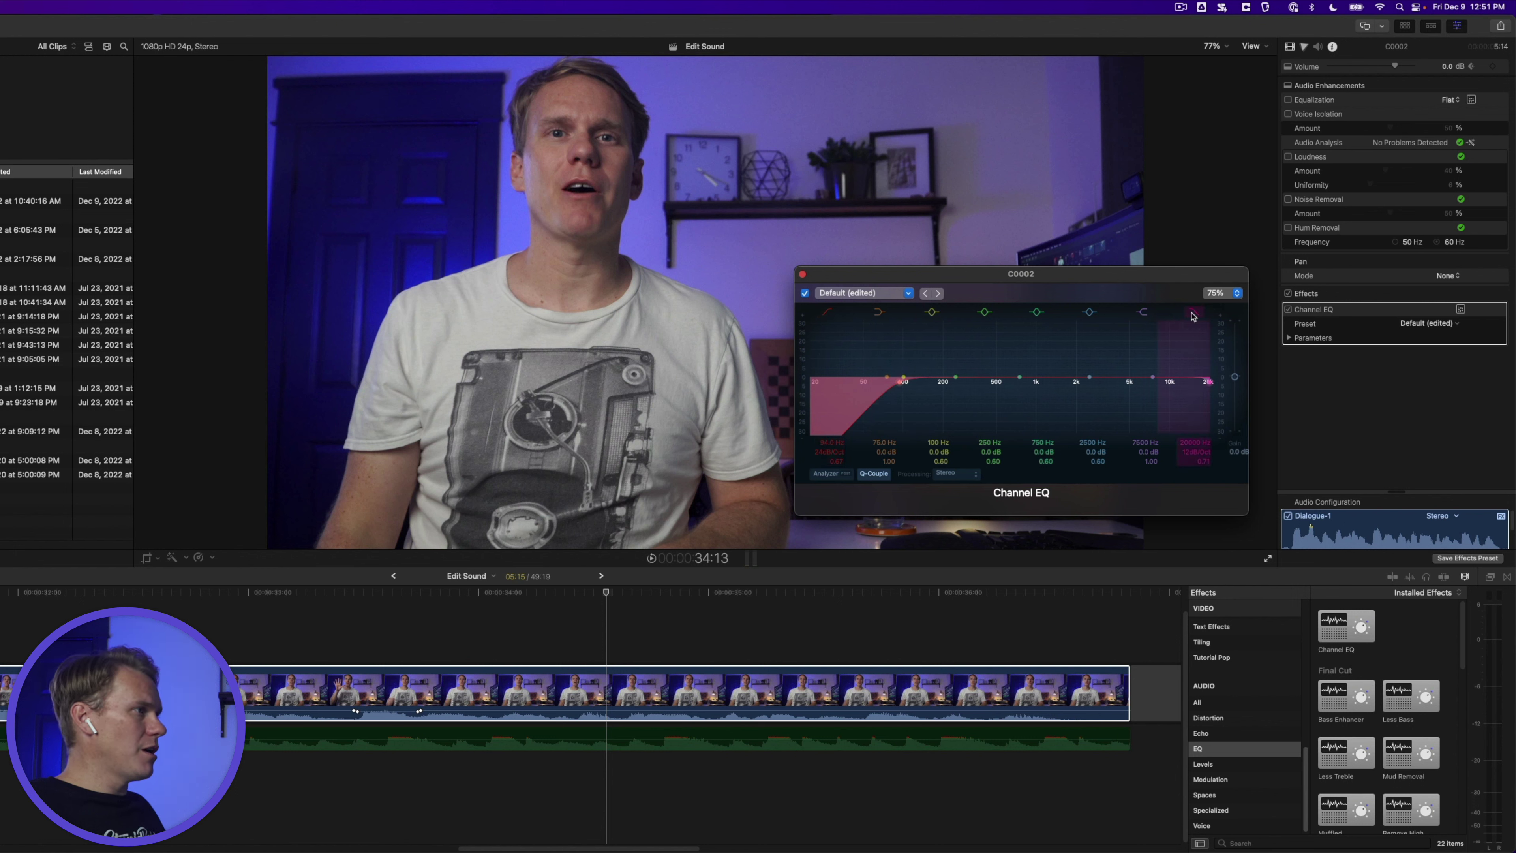
left_click_drag(1208, 380, 1162, 382)
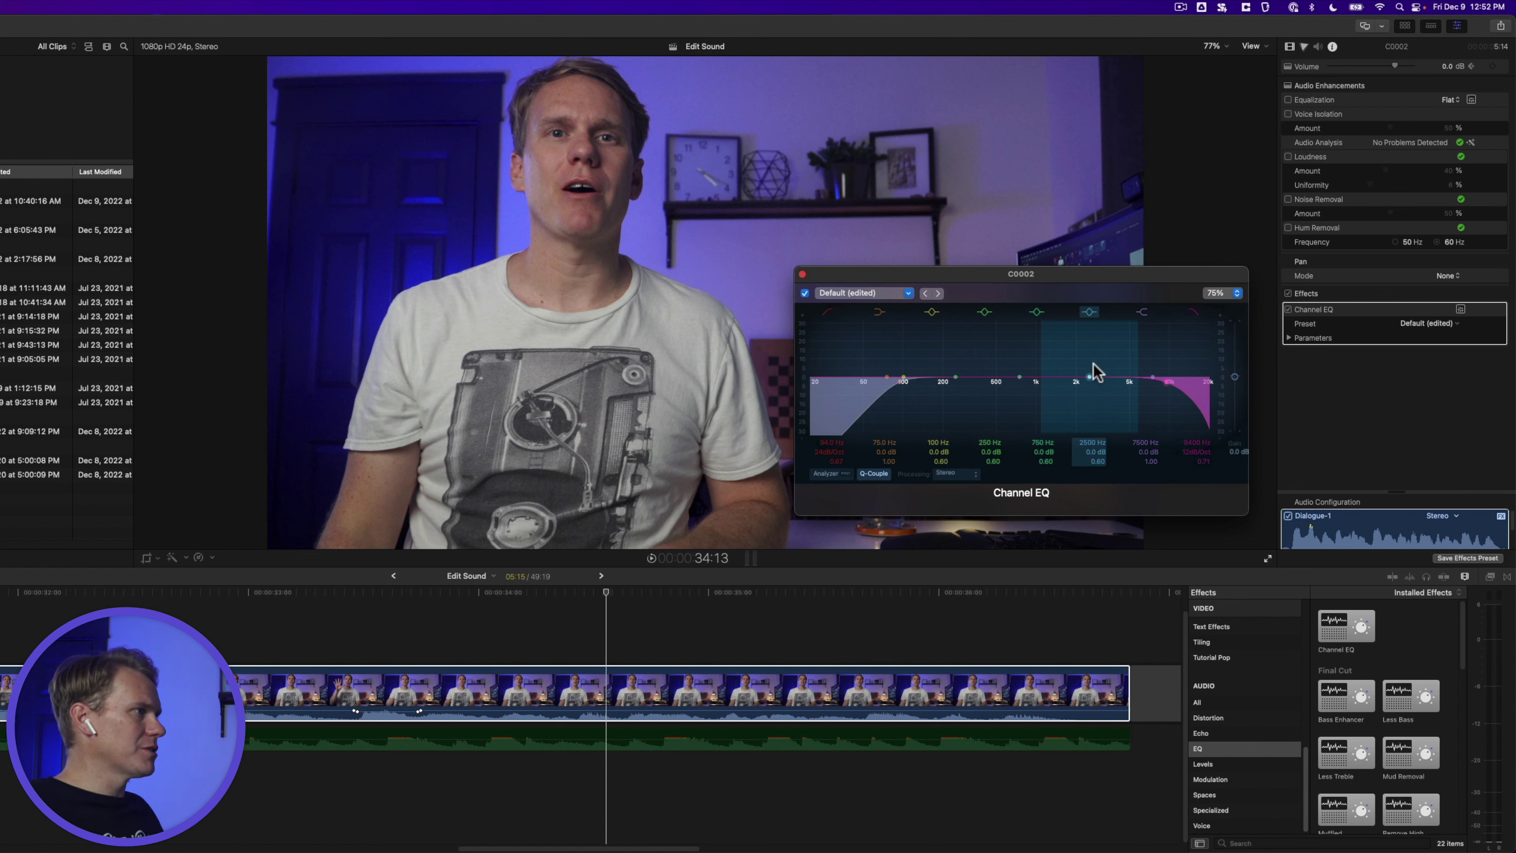
Sweep a tall EQ boost to find the harsh band near 1240 Hz, then cut it to -12 dB
mouse_move(1090, 379)
left_mouse_down()
mouse_move(1090, 322)
mouse_move(1114, 339)
mouse_move(1095, 362)
left_mouse_up()
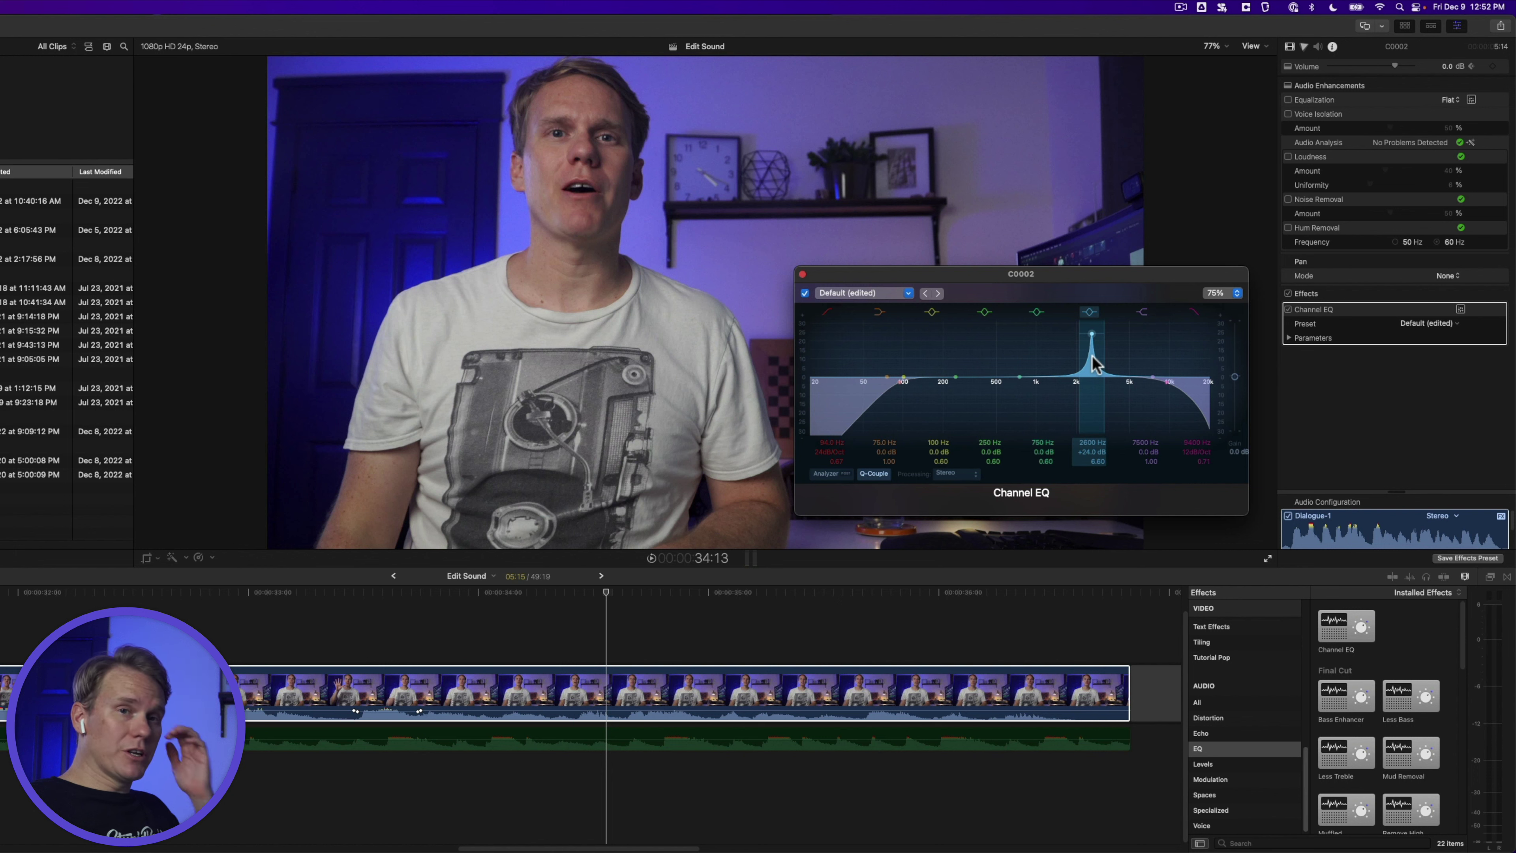
mouse_move(1095, 362)
left_mouse_down()
mouse_move(973, 362)
mouse_move(1115, 356)
left_mouse_up()
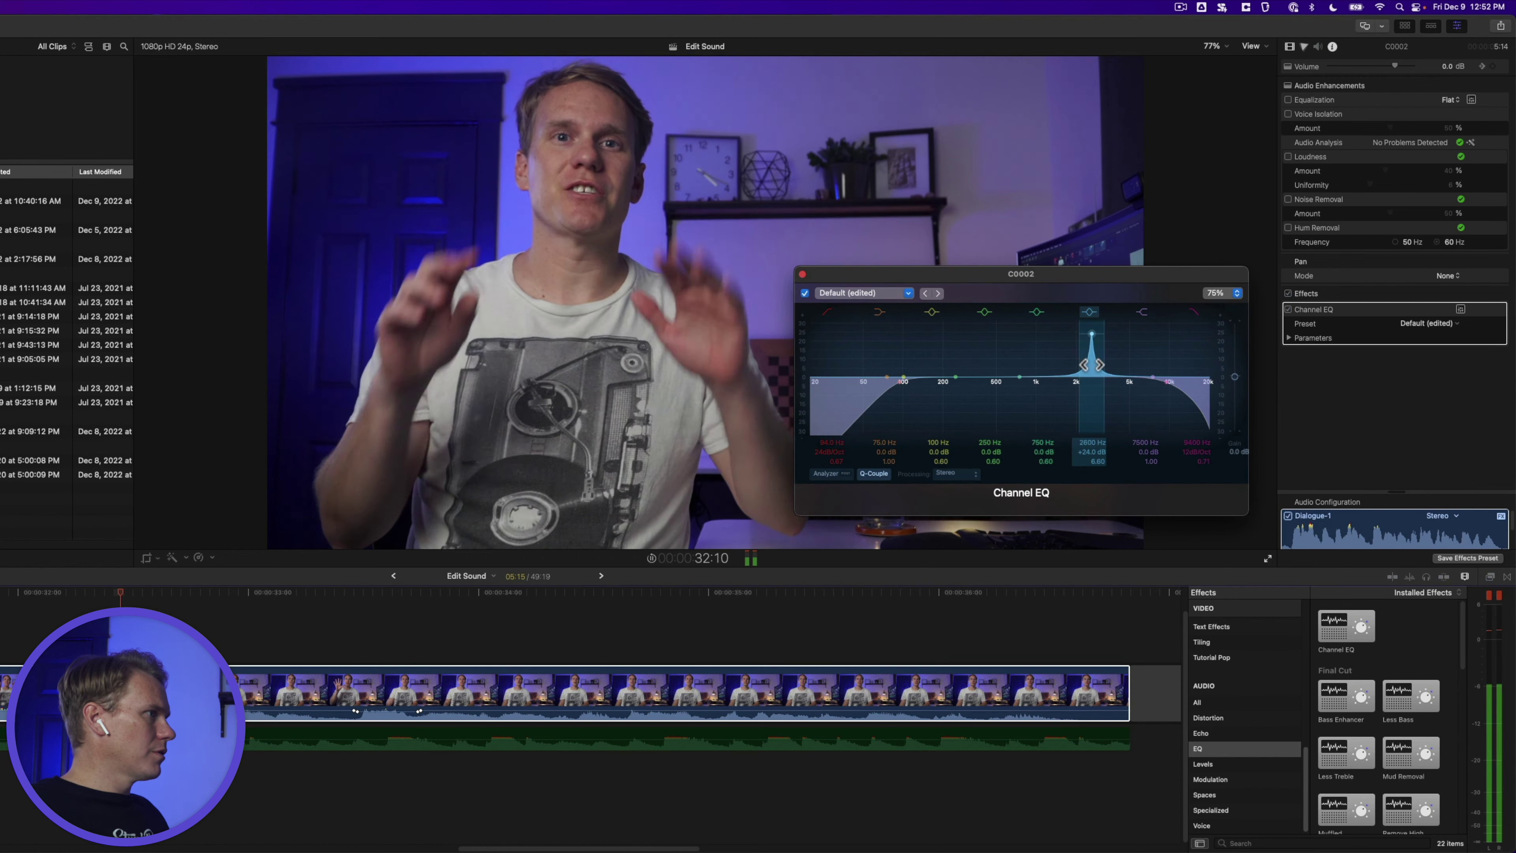
left_click_drag(1091, 365, 1021, 370)
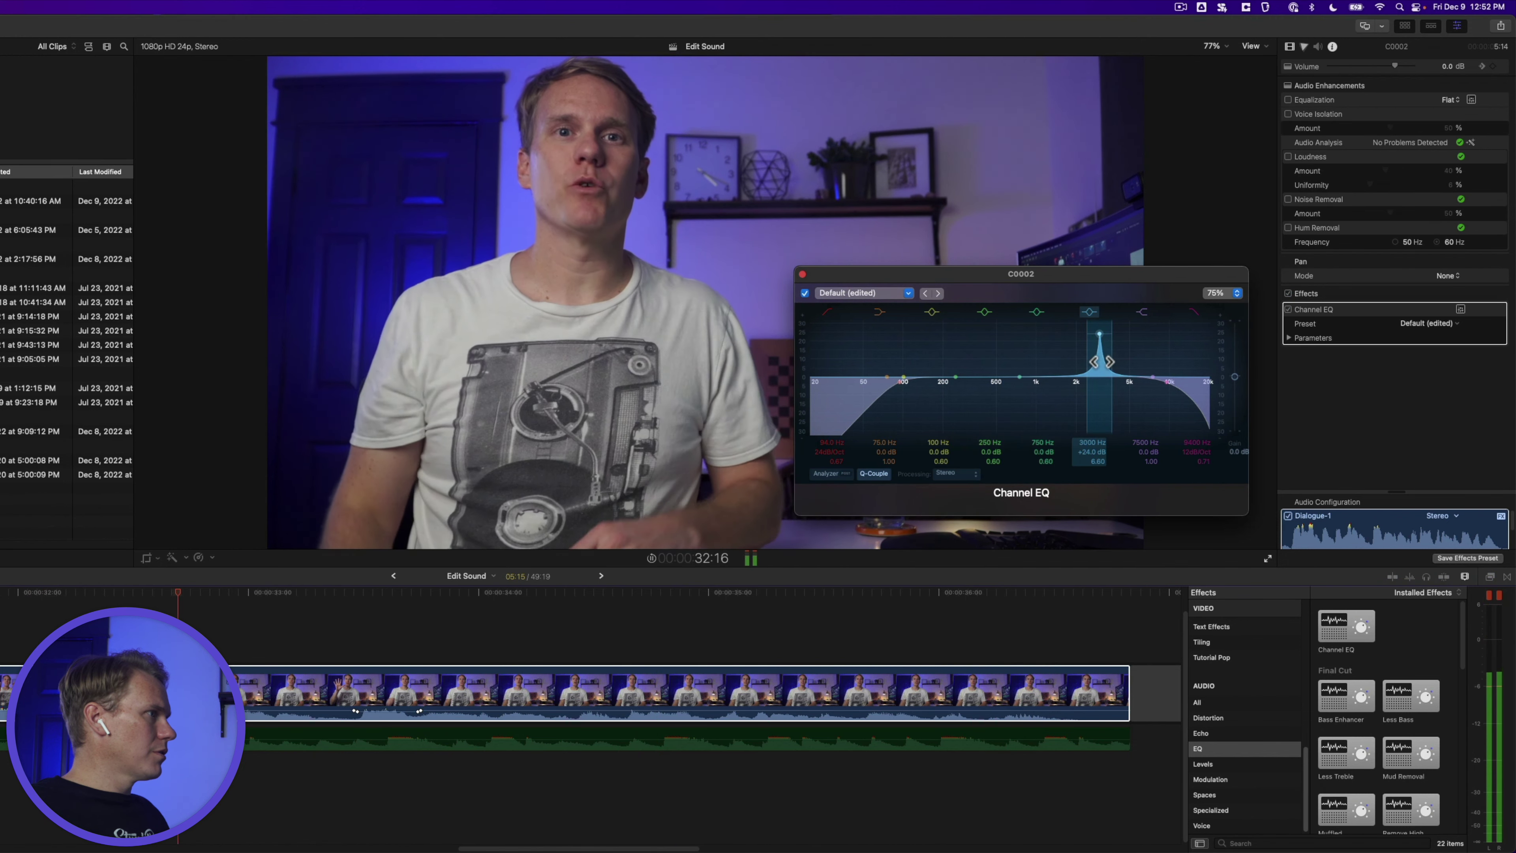
left_click_drag(1098, 361, 1054, 360)
key("space")
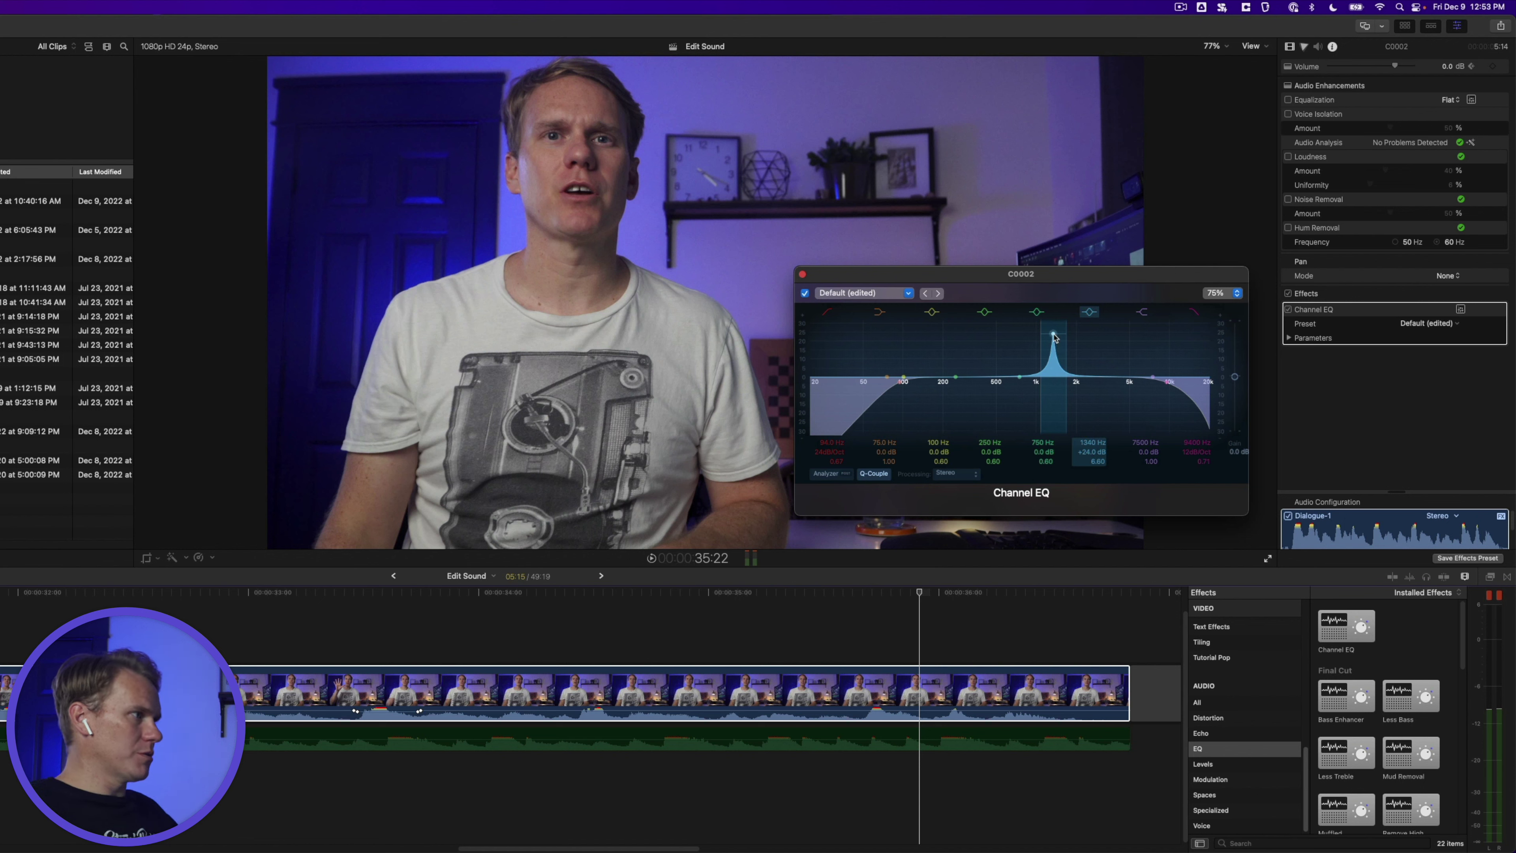
left_click_drag(1054, 341, 1058, 406)
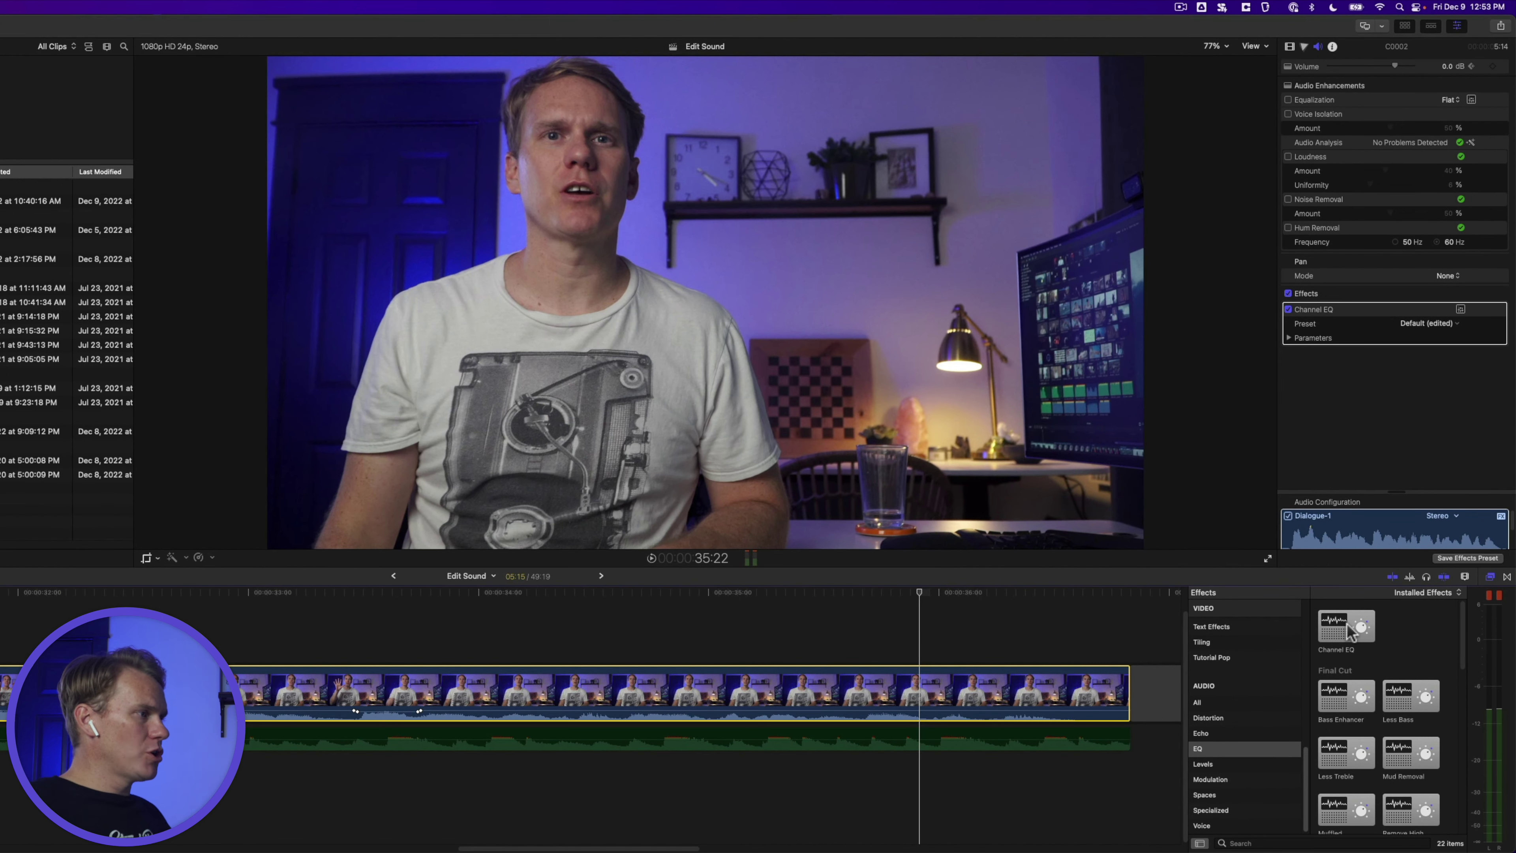
Apply a Compressor to C0002 with adjusted threshold, 2.9:1 ratio, -2.0 dB gain and 4.5 ms attack
left_click(1202, 763)
left_click_drag(1407, 705, 644, 691)
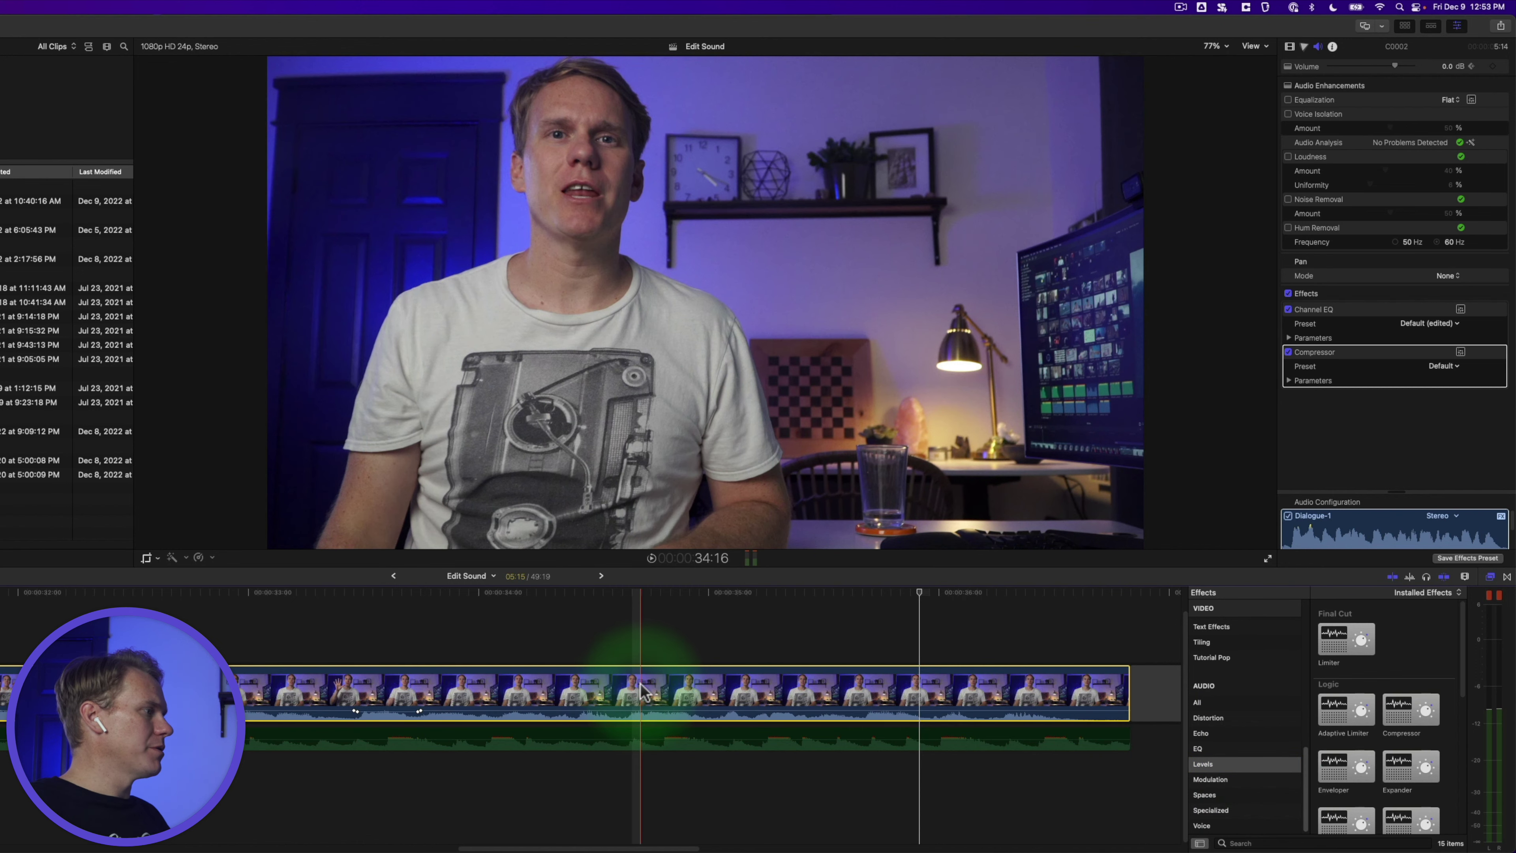
left_click(1460, 352)
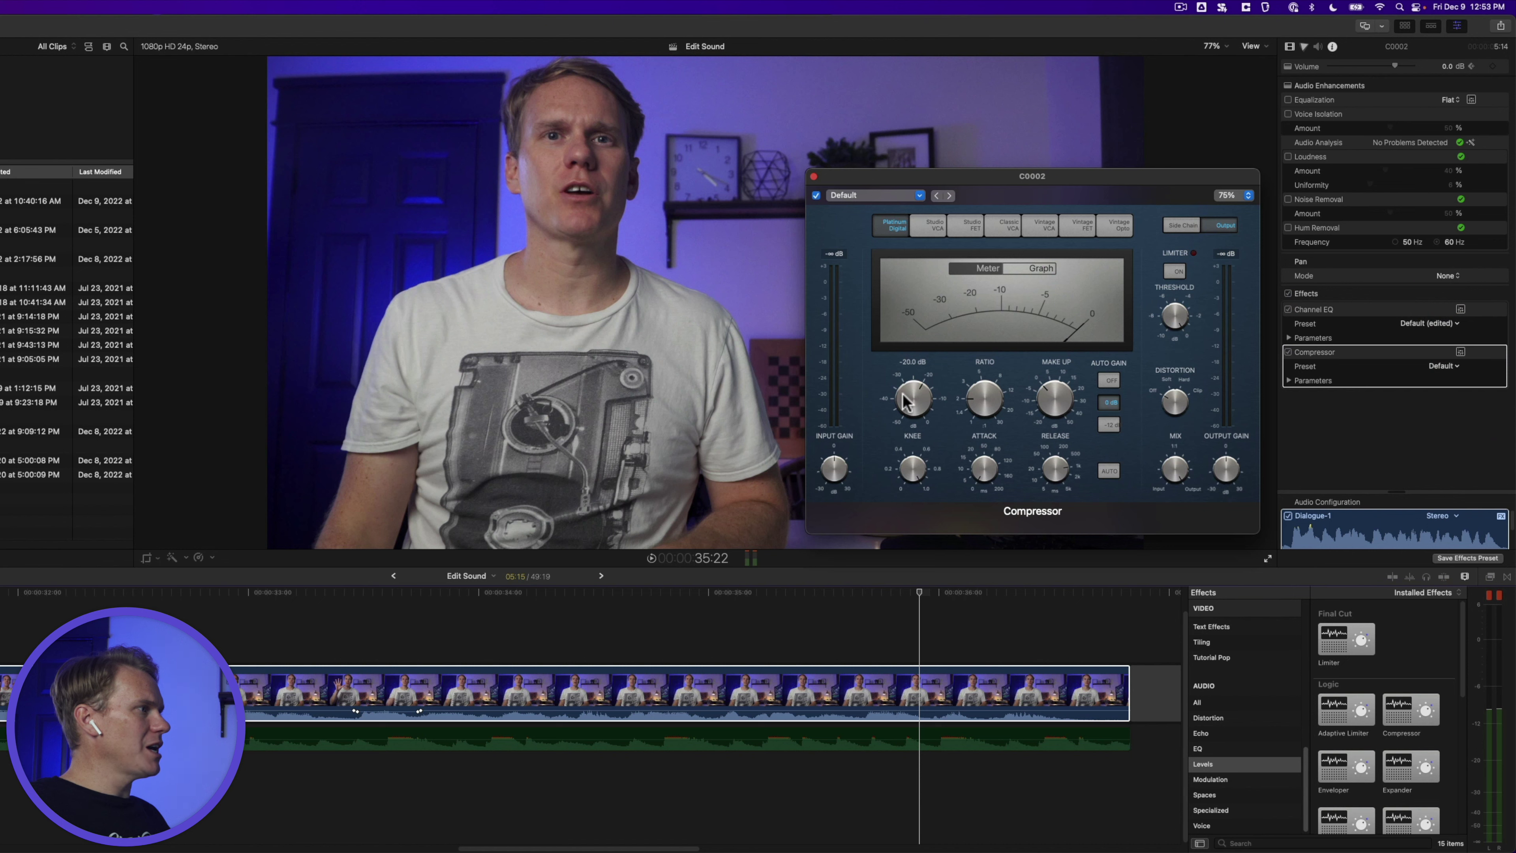
left_click_drag(904, 399, 907, 394)
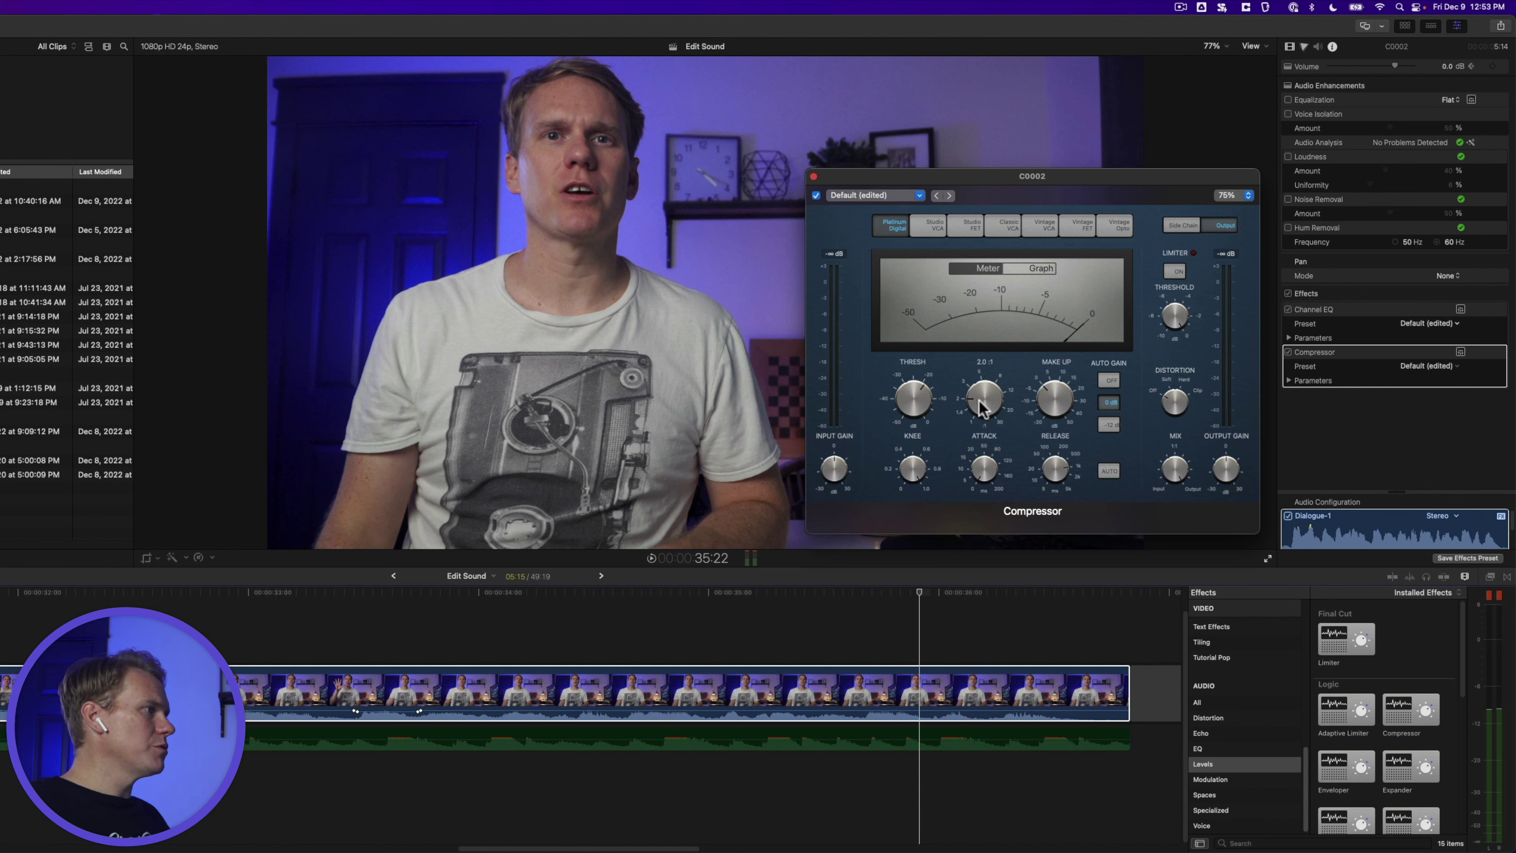
left_click_drag(979, 400, 983, 387)
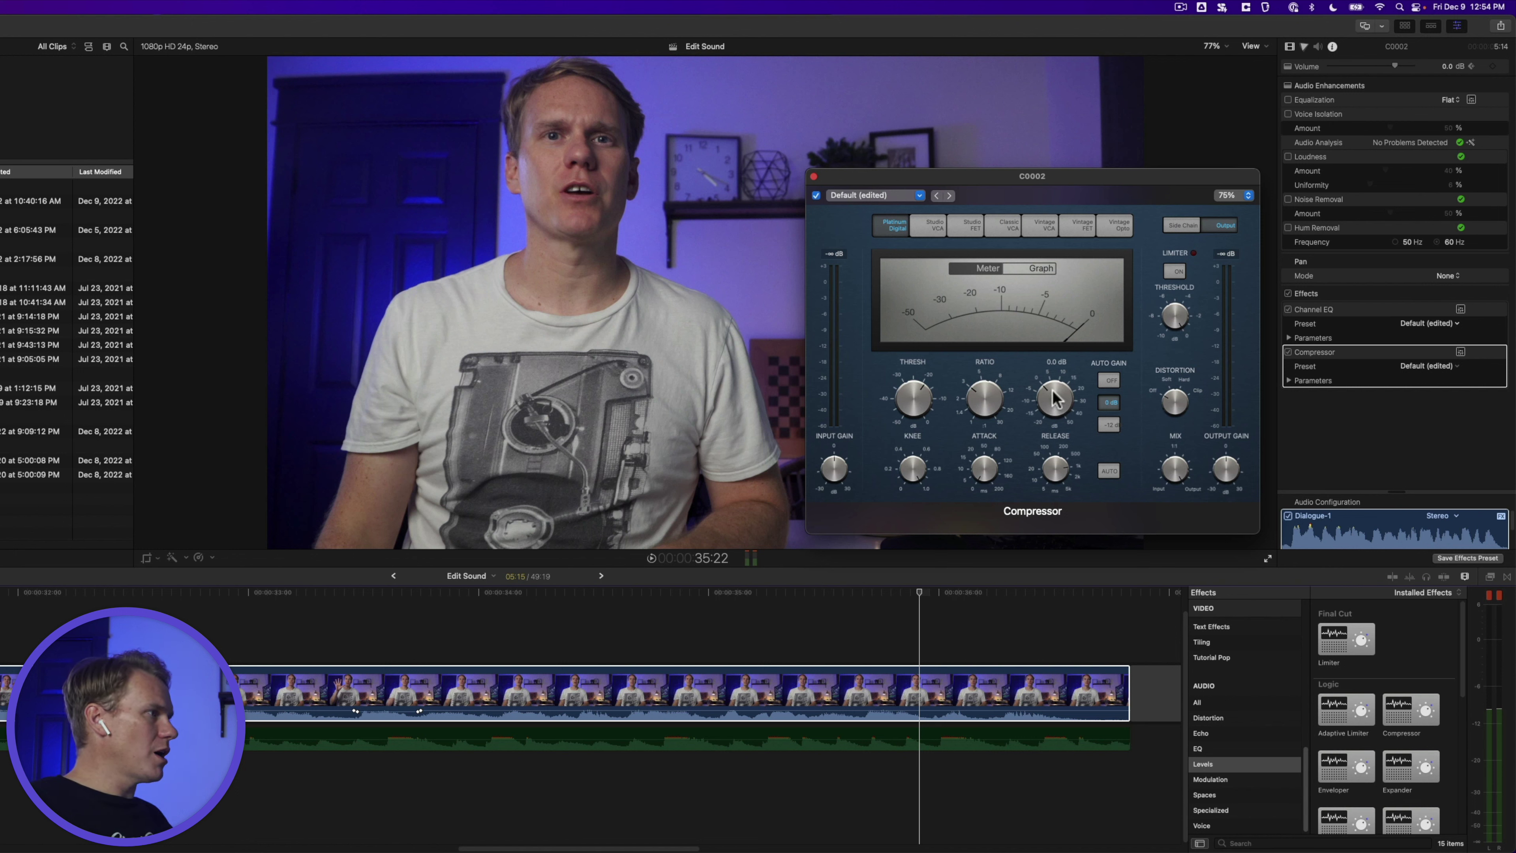
left_click_drag(1054, 397, 1050, 401)
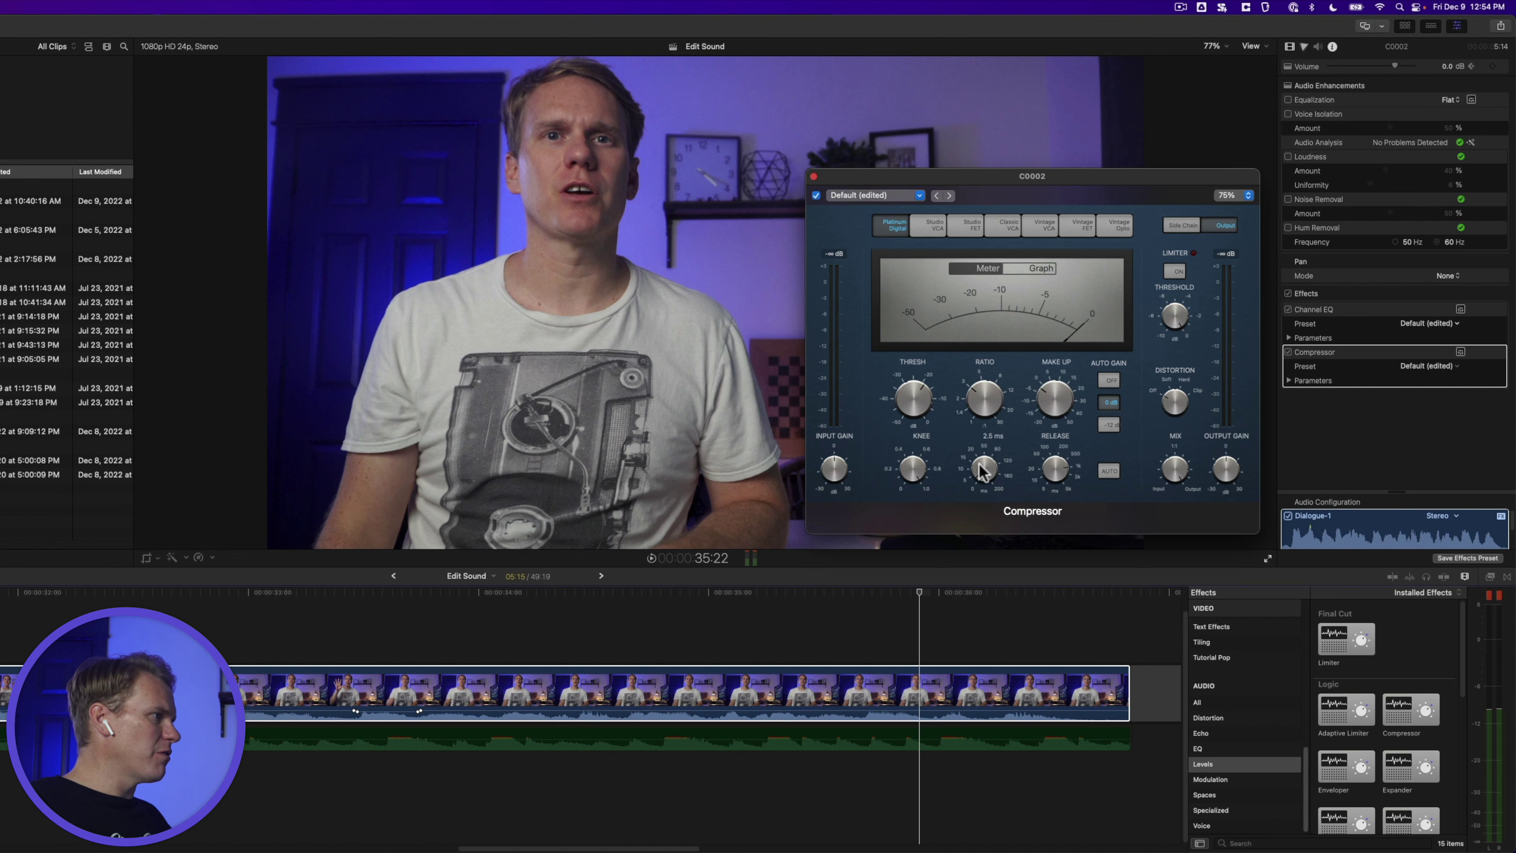
left_click_drag(983, 468, 1054, 481)
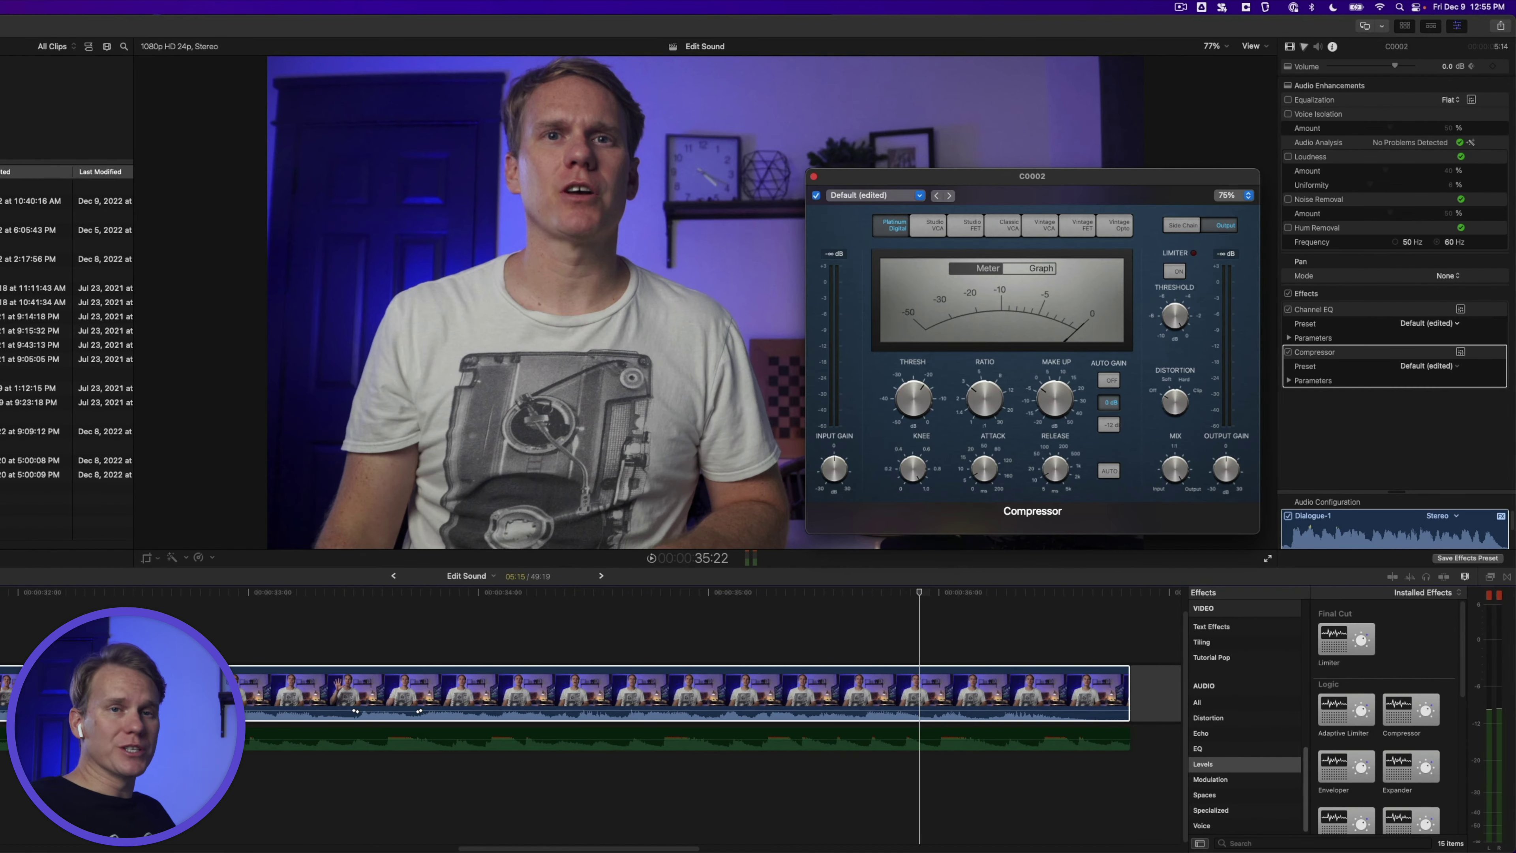
scroll(1366, 724, "down", 5)
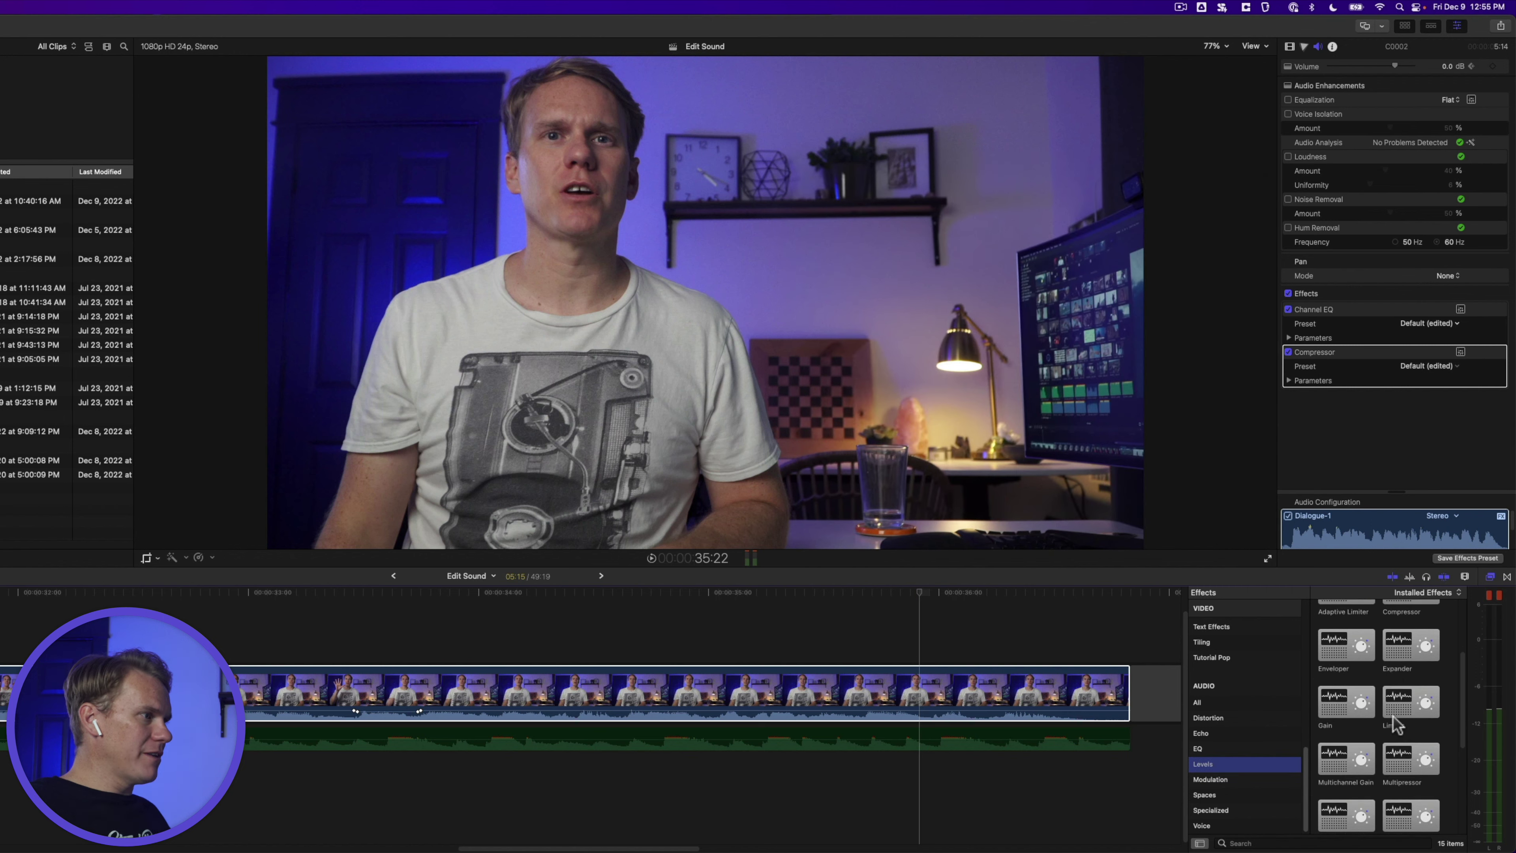
Apply a Noise Gate to C0002, lower its threshold and lengthen the attack to 40 ms
left_click_drag(1367, 724, 871, 705)
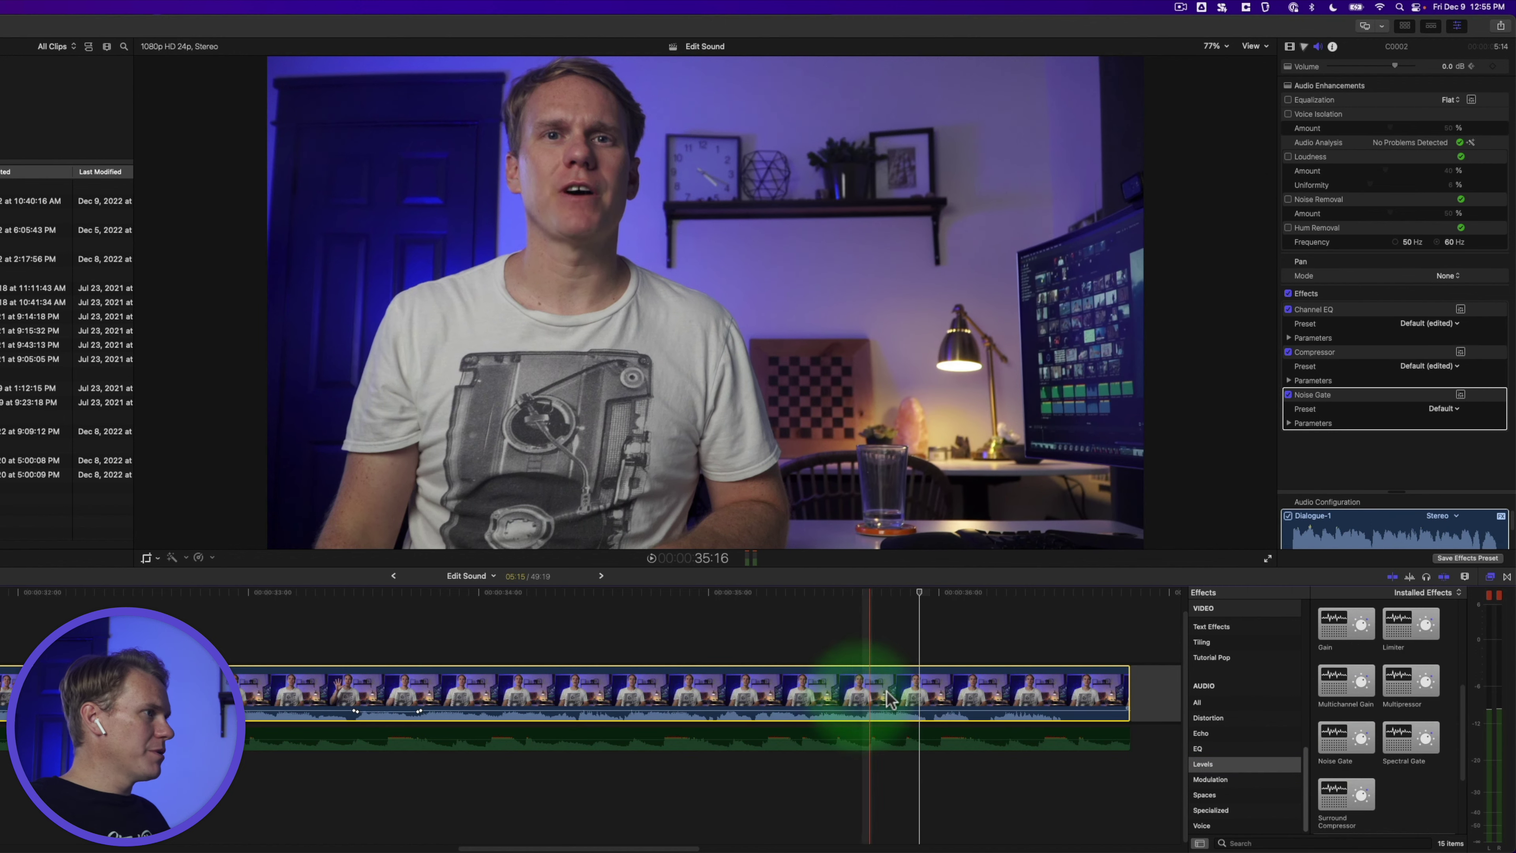
left_click(1461, 394)
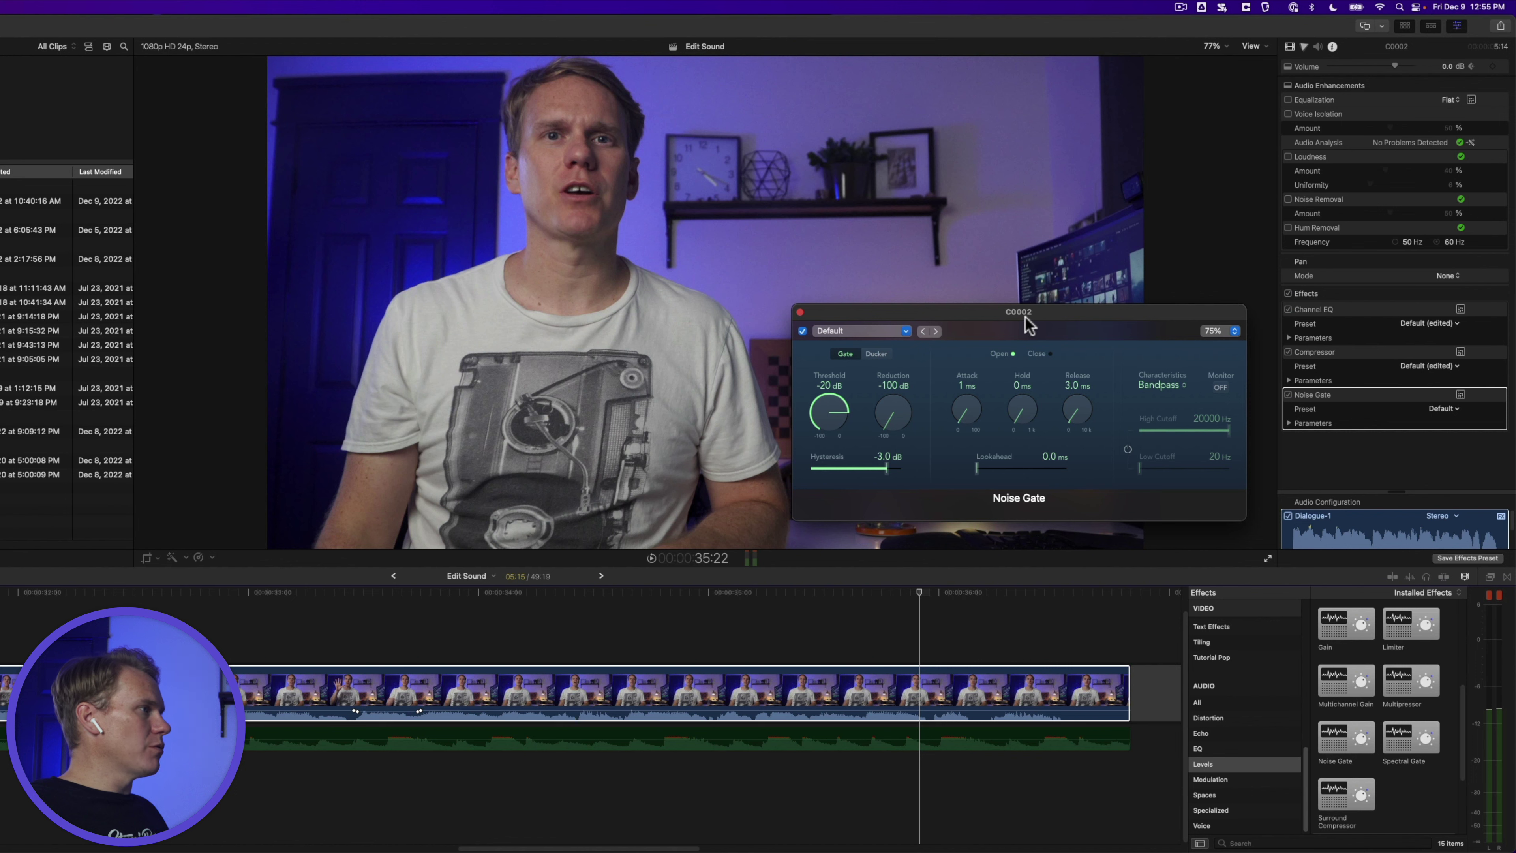
left_click_drag(1025, 315, 1023, 320)
left_click_drag(834, 423, 831, 463)
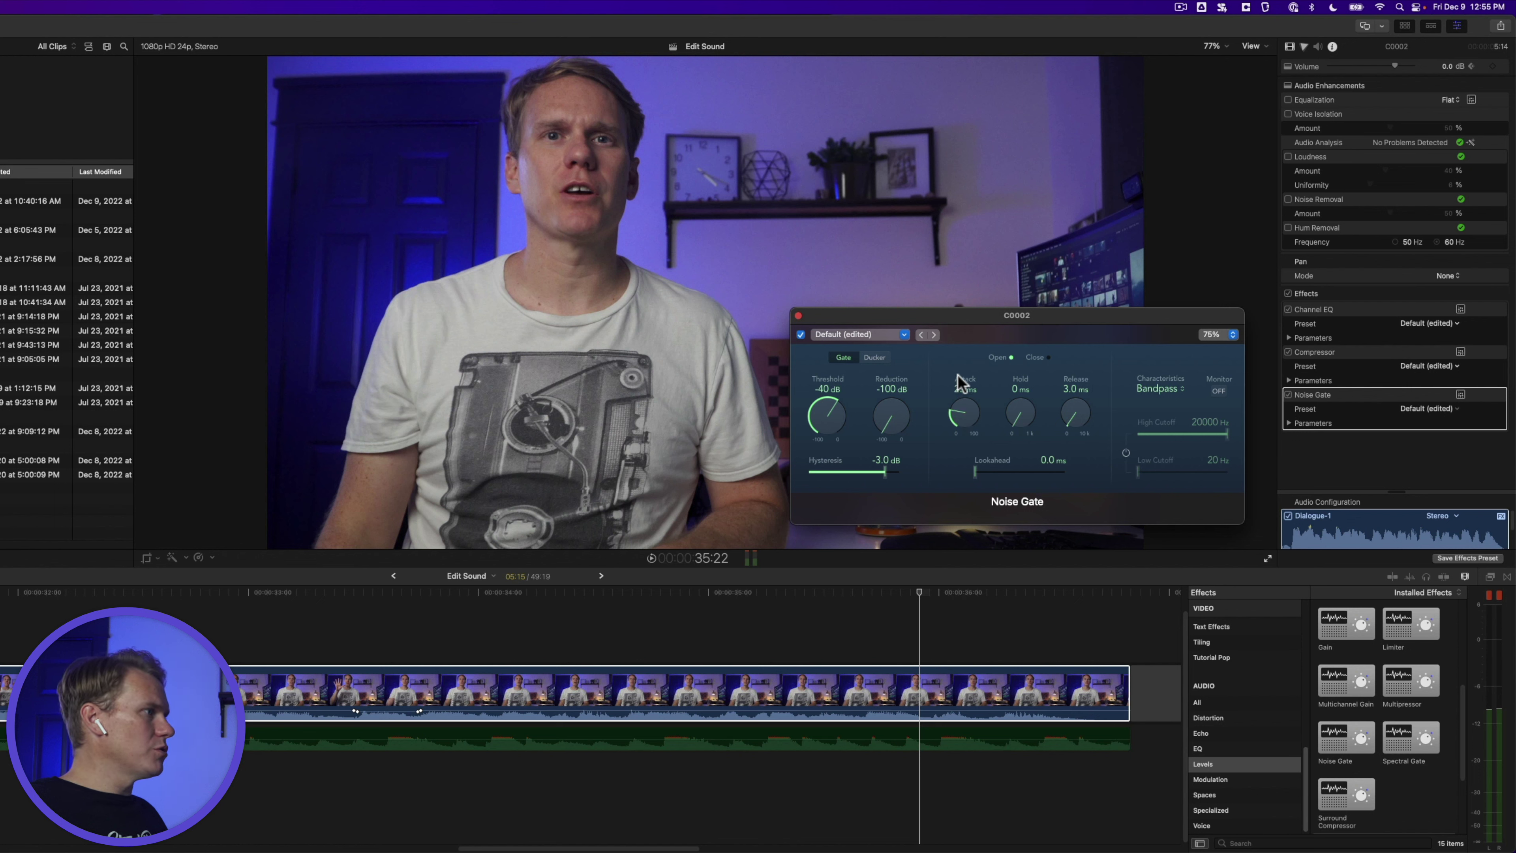
left_click_drag(965, 363, 966, 358)
Set the noise gate's hold to 40 ms and its release to 400 ms
double_click(1021, 389)
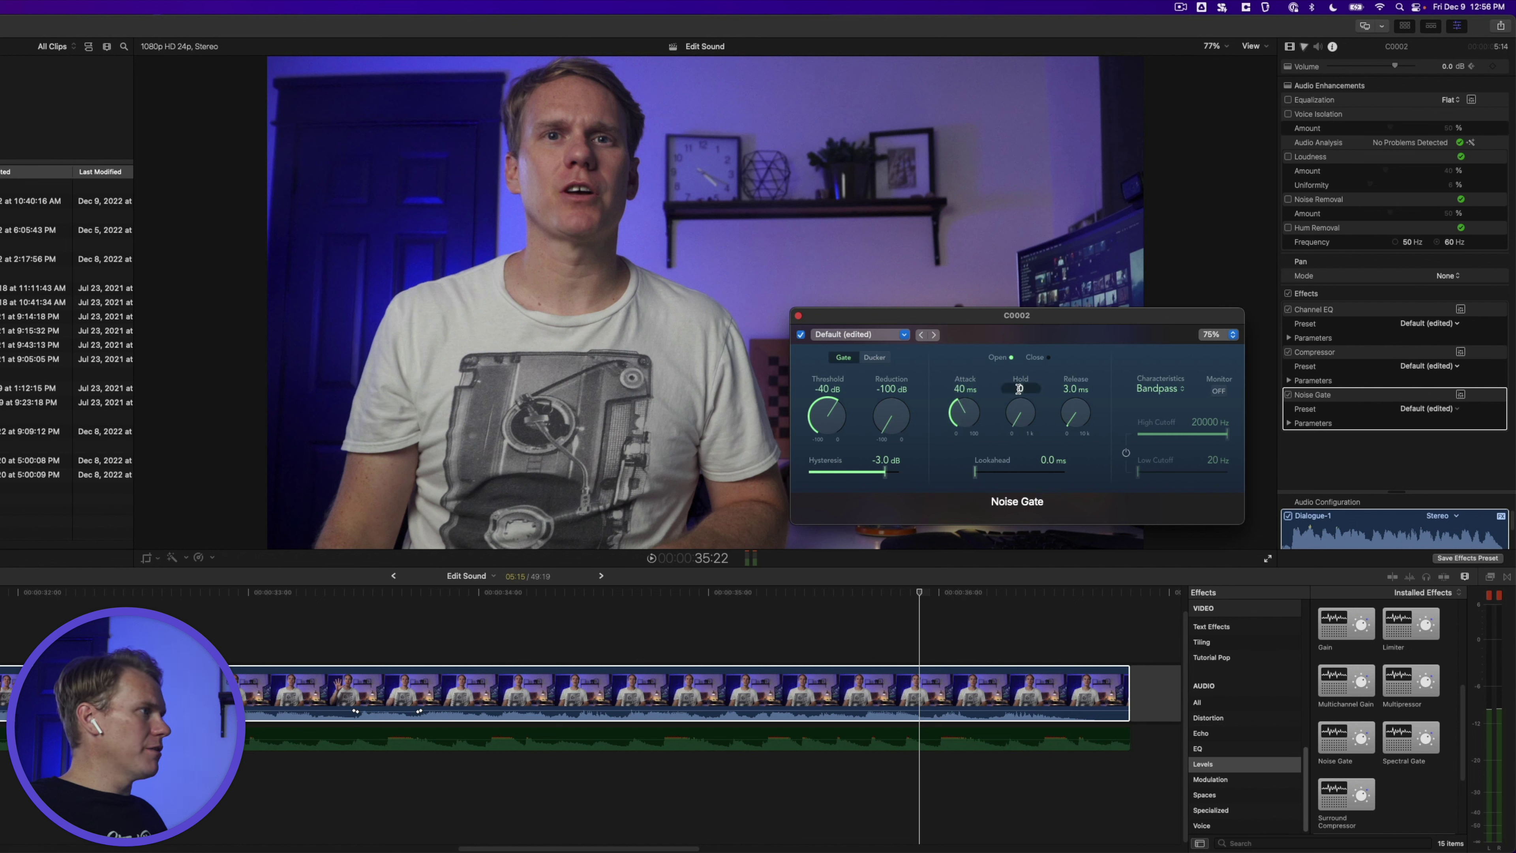
type("40")
key("Return")
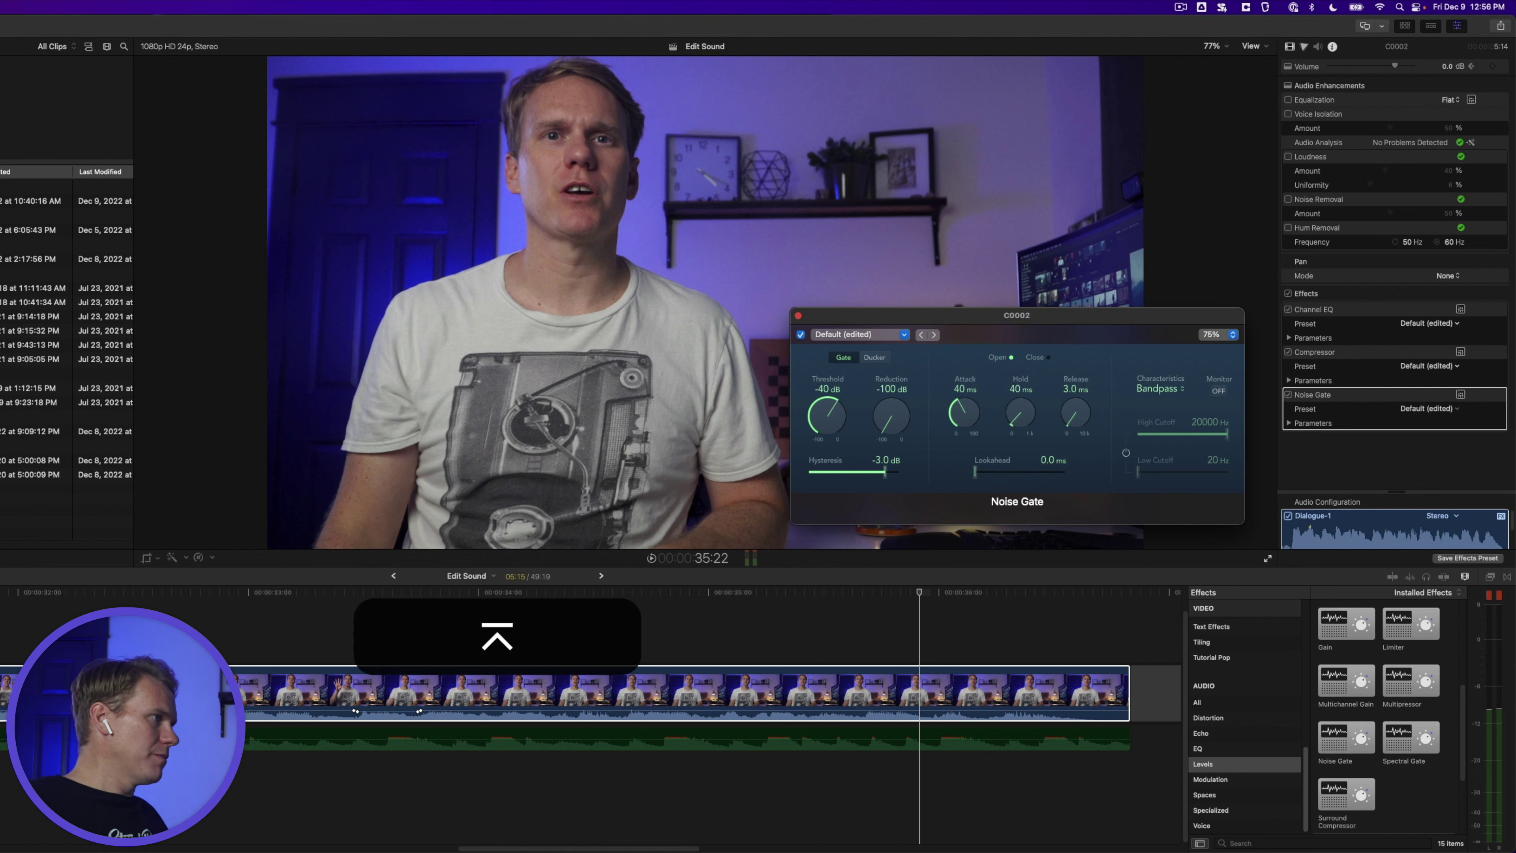
double_click(1078, 389)
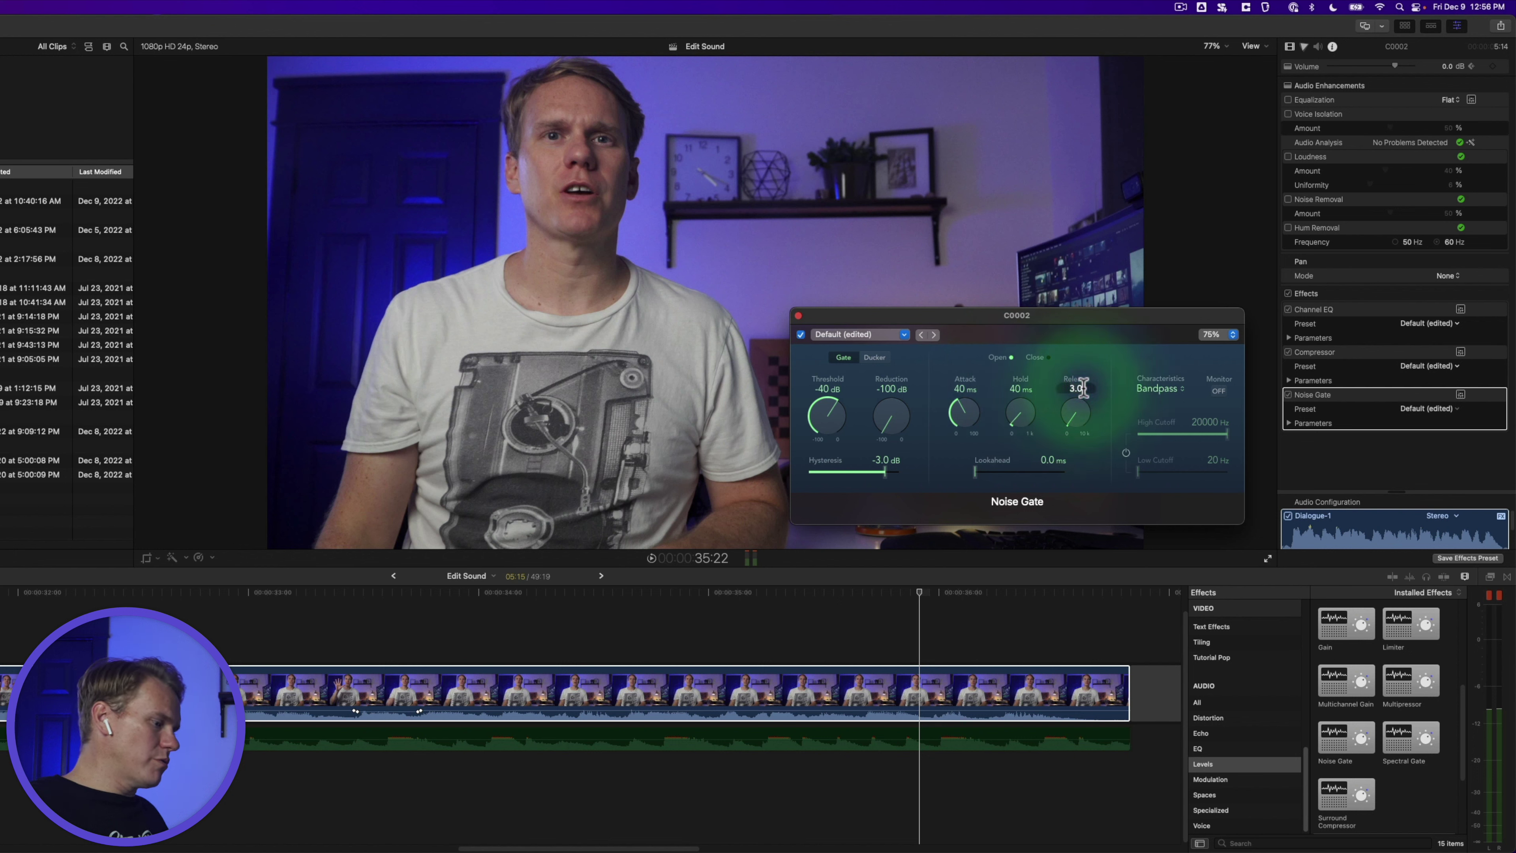
type("400")
key("Return")
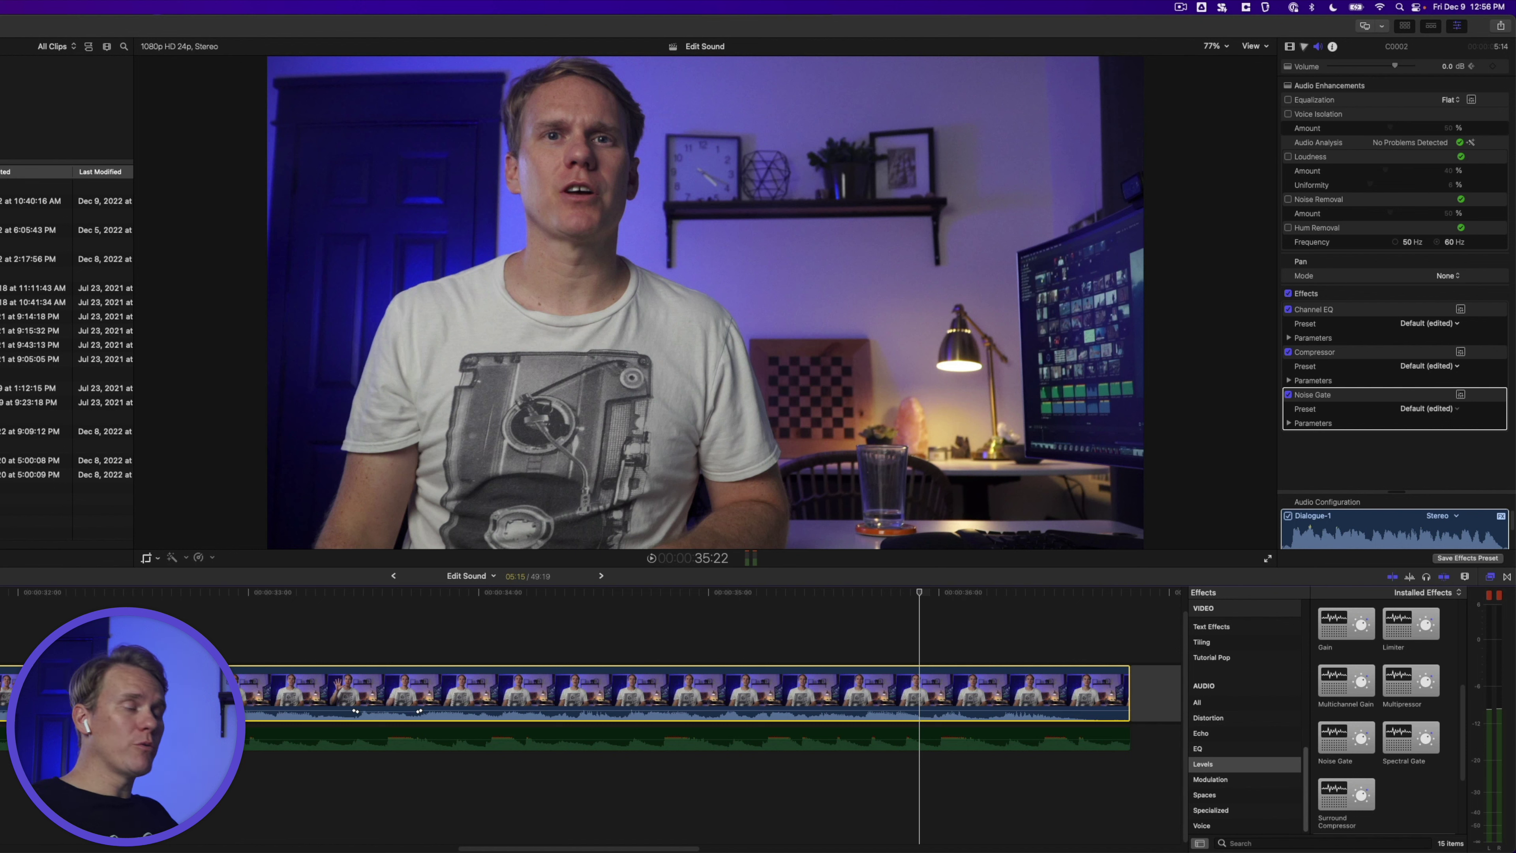
left_click(1229, 751)
Add a second Channel EQ to C0002 and watch its analyzer while the dialogue plays
scroll(1401, 709, "up", 5)
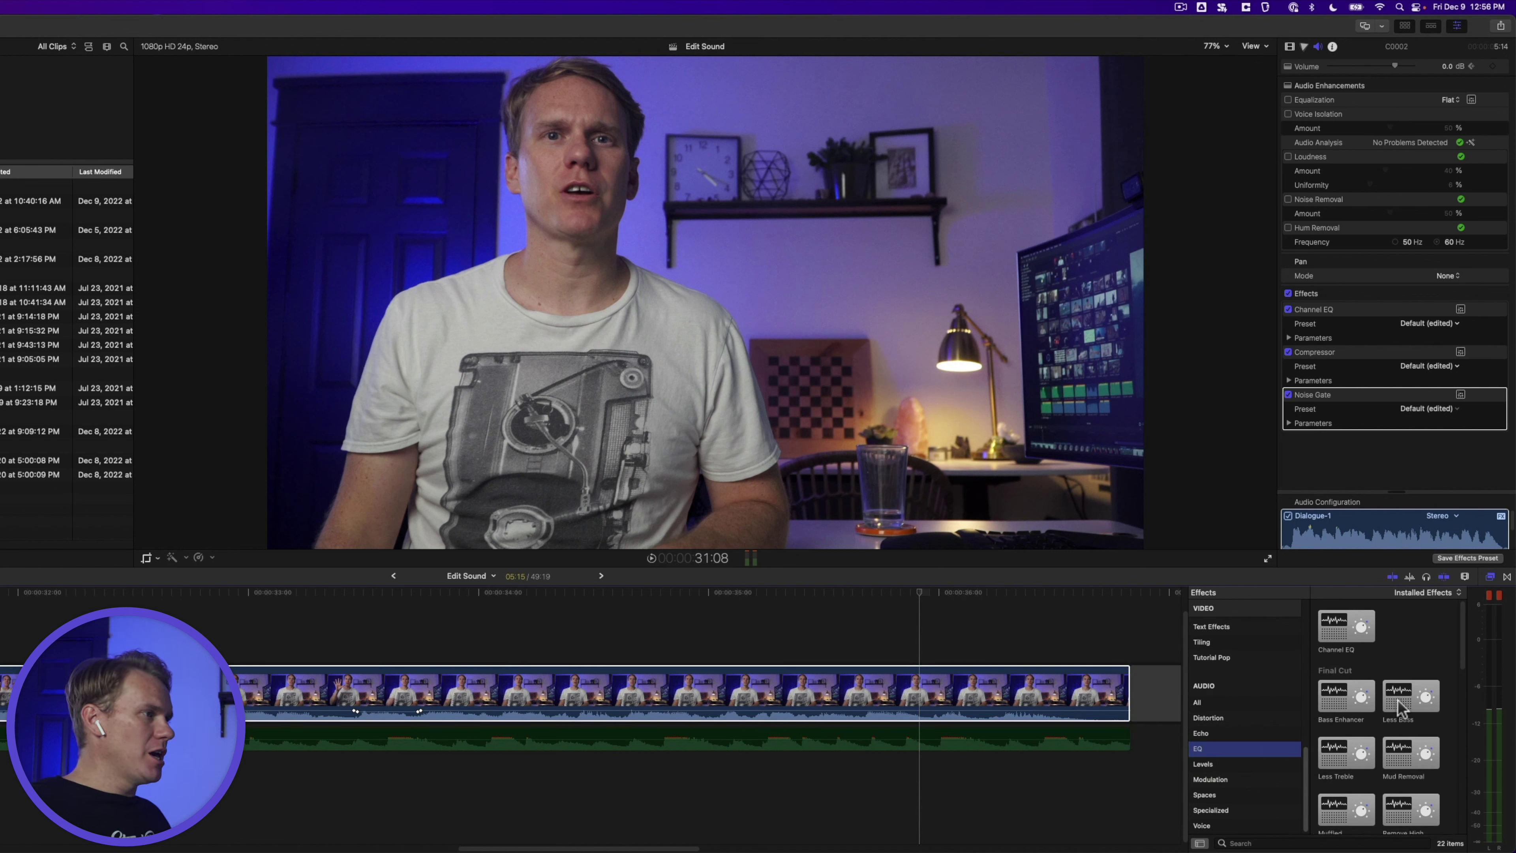
left_click_drag(1350, 634, 822, 687)
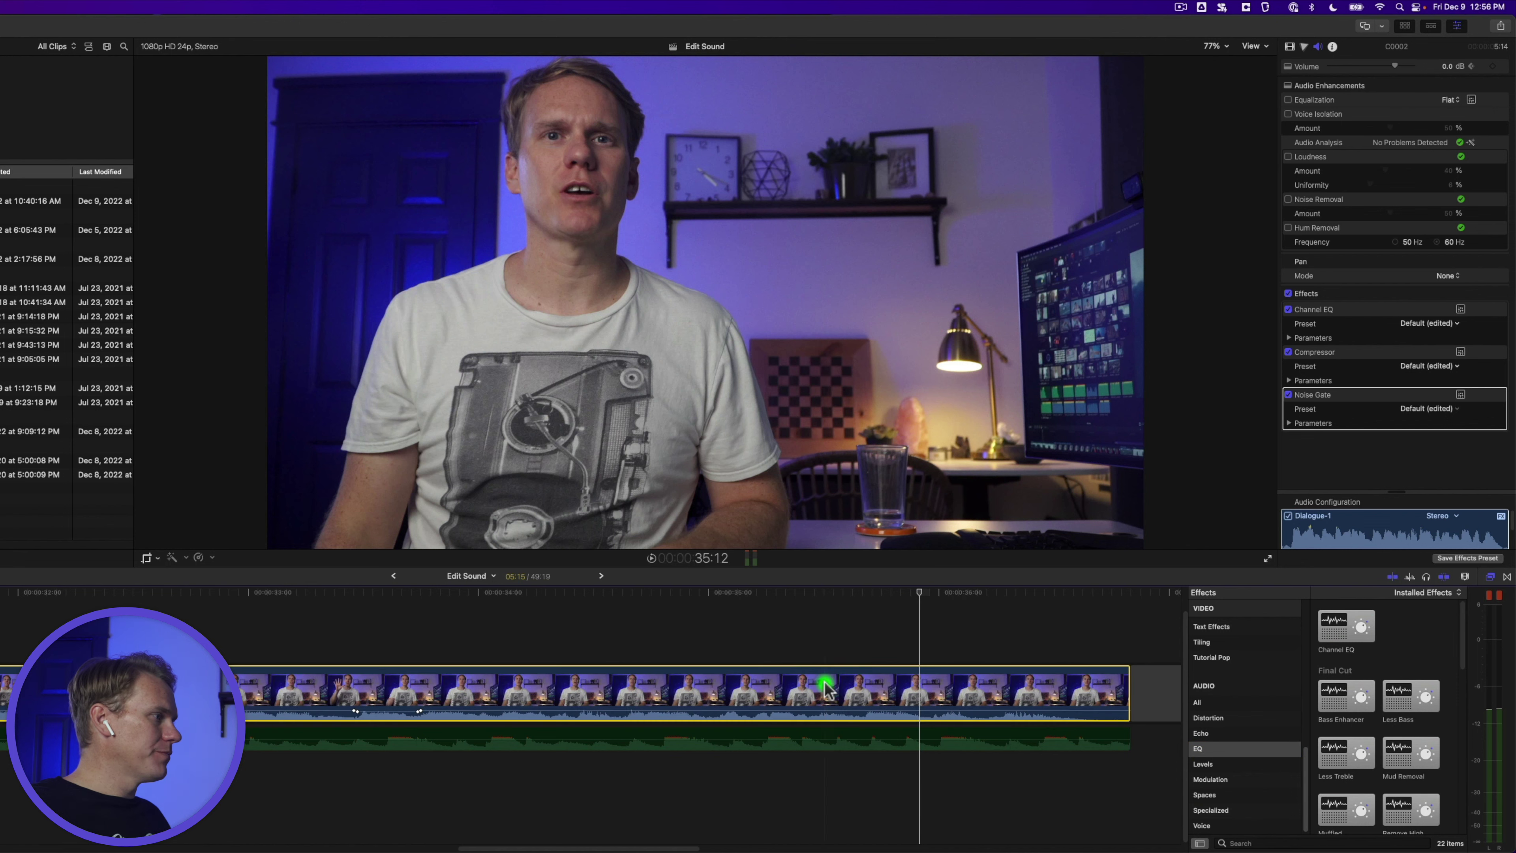
left_click(1460, 439)
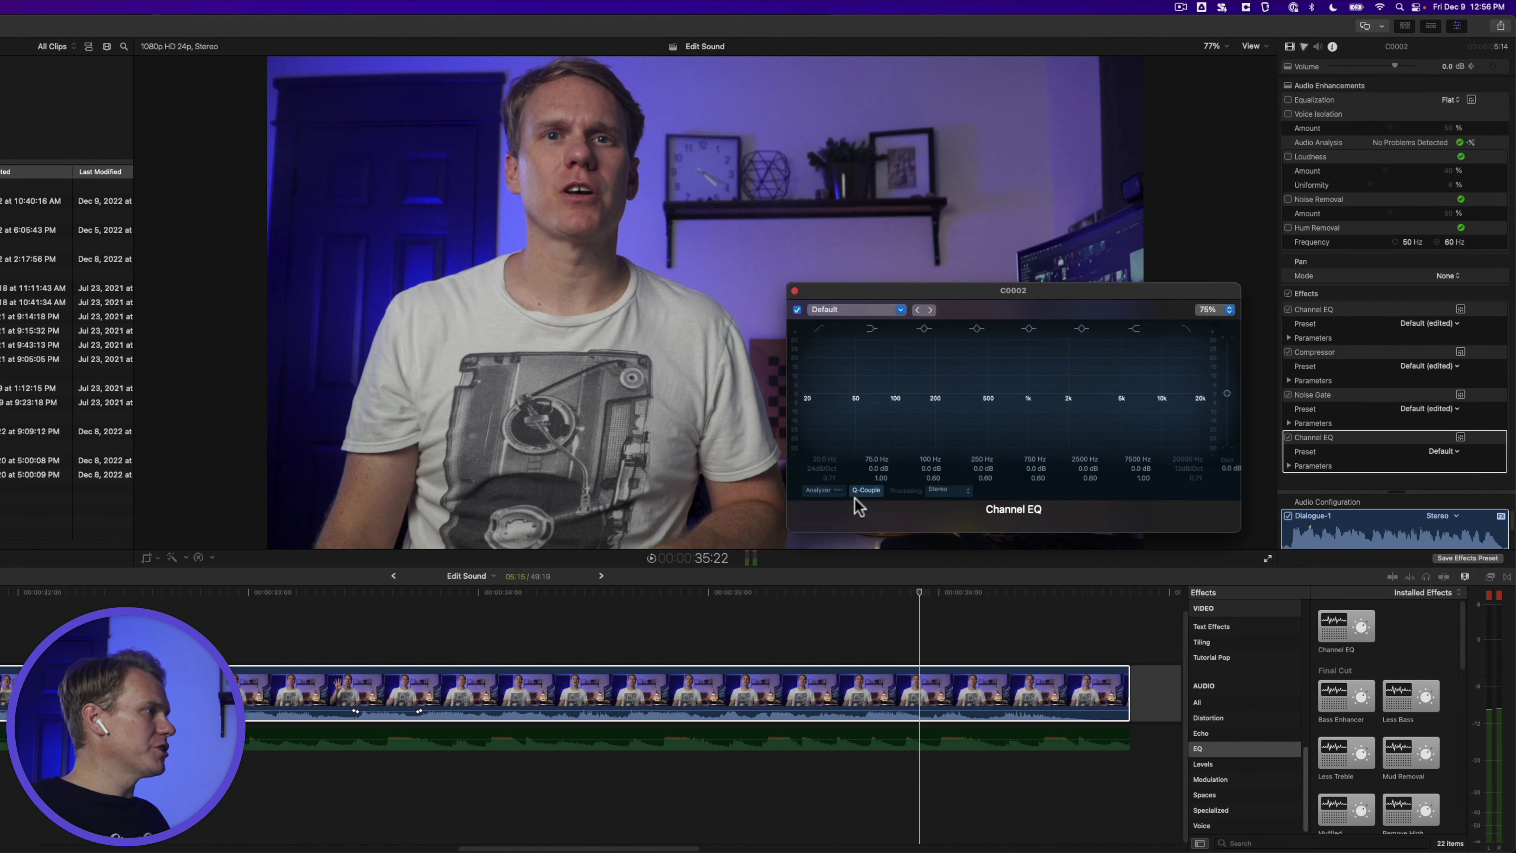
left_click(824, 491)
left_click(563, 592)
key("space")
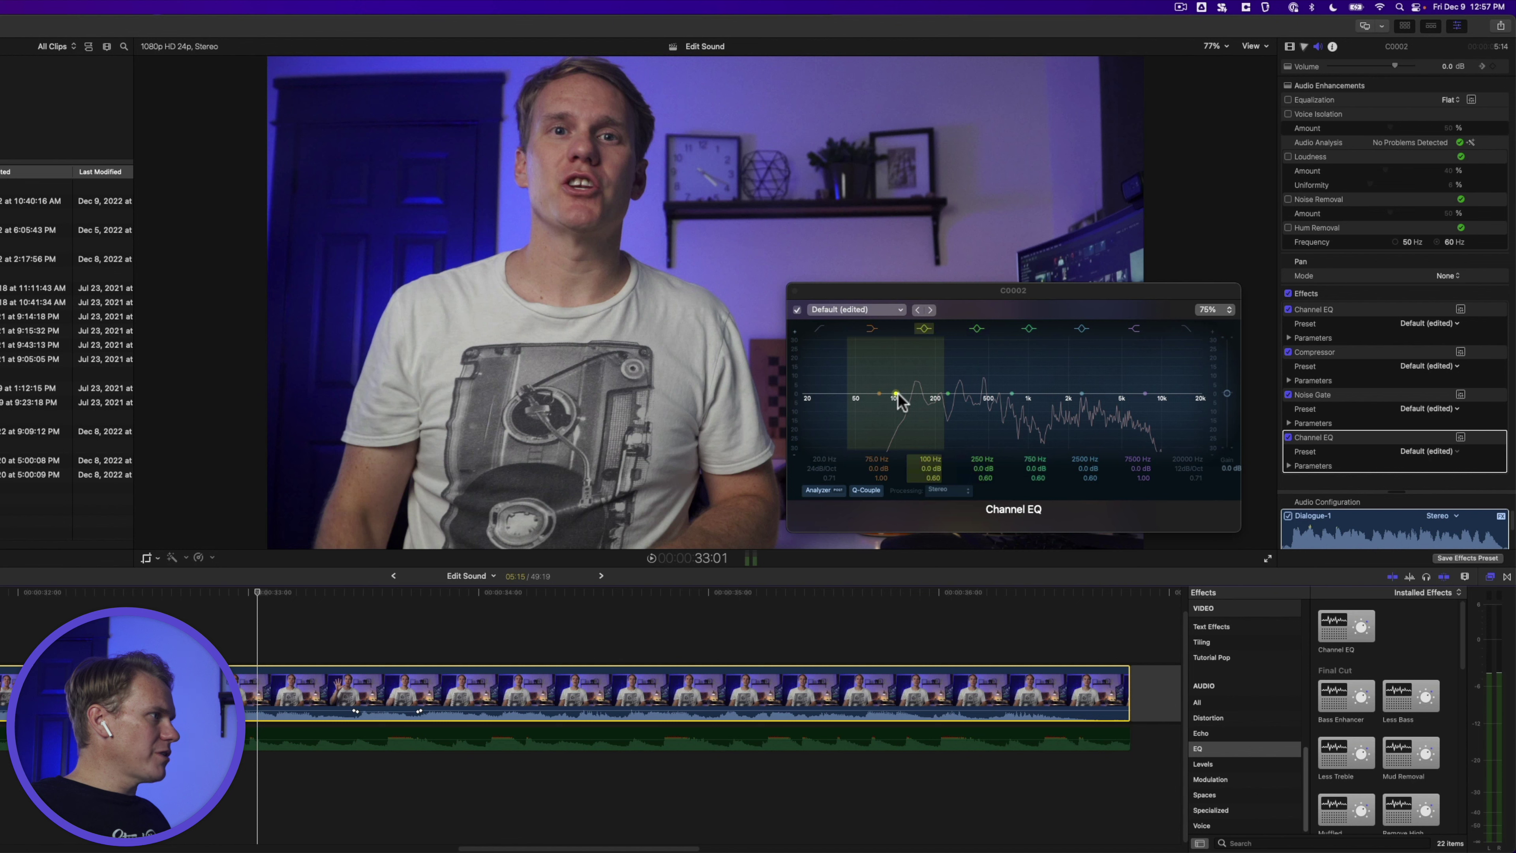
Move the EQ's low band from 100 Hz to 142 Hz and lift 7200 Hz by +1.6 dB
left_click_drag(898, 396, 923, 385)
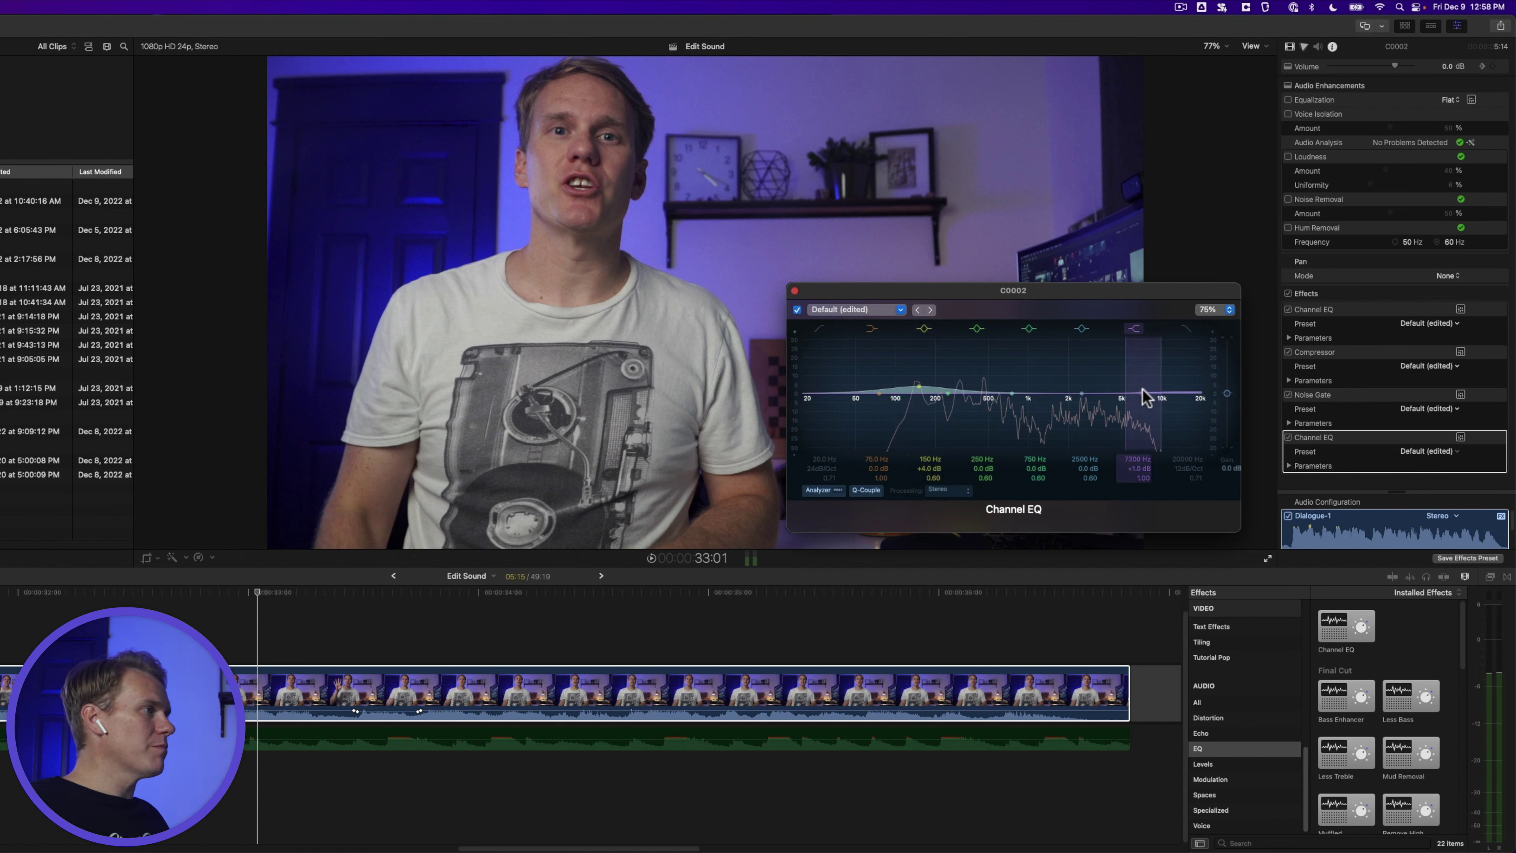
left_click_drag(1143, 389, 1130, 386)
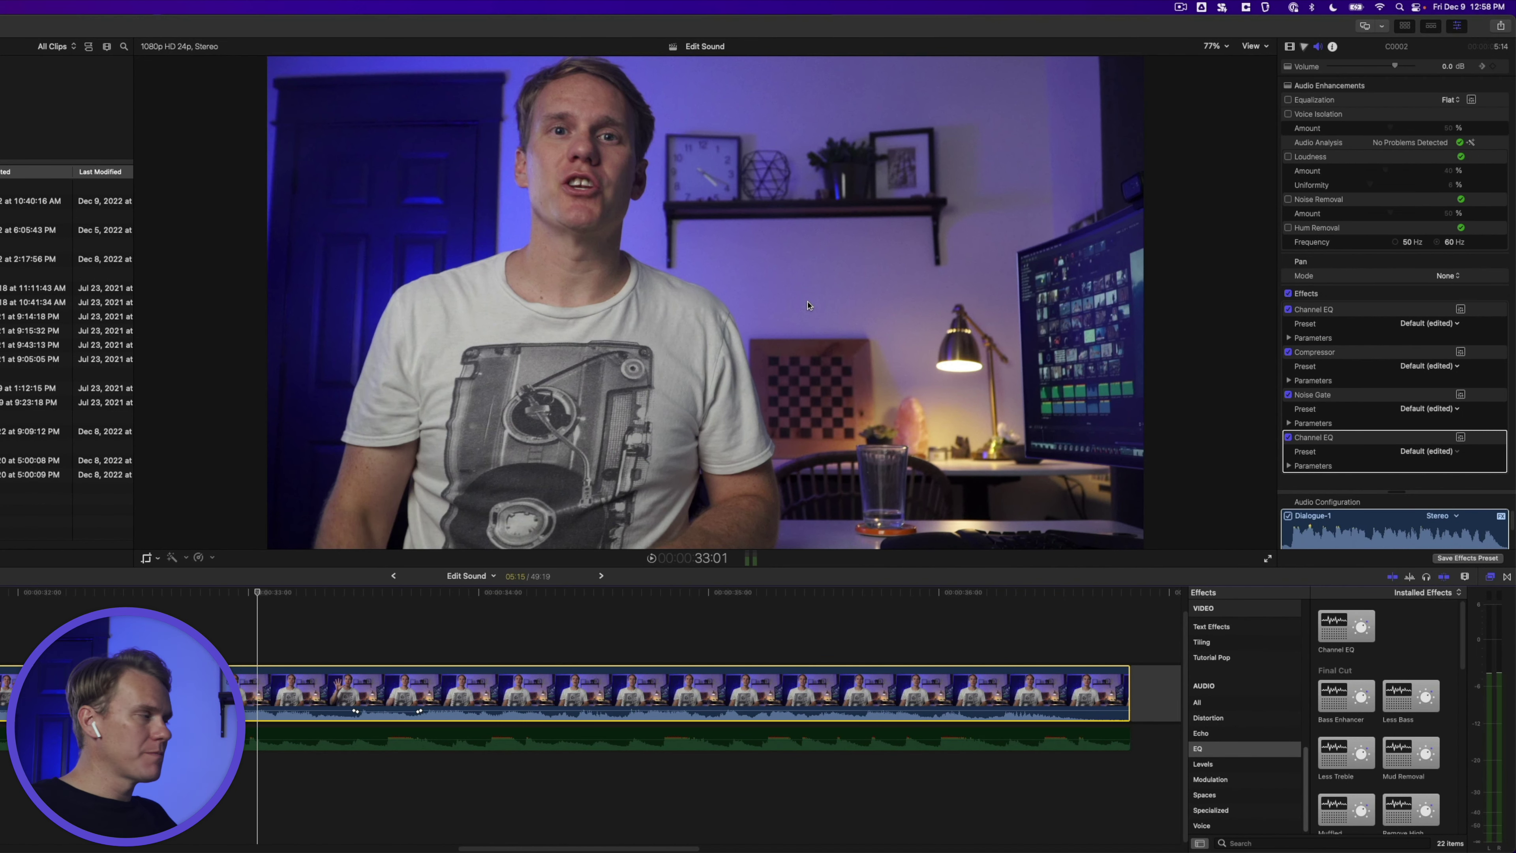
left_click(1211, 764)
Add an Adaptive Limiter to C0002 with the Soft Limiter preset, lowering its gain during playback
left_click_drag(1343, 716, 692, 688)
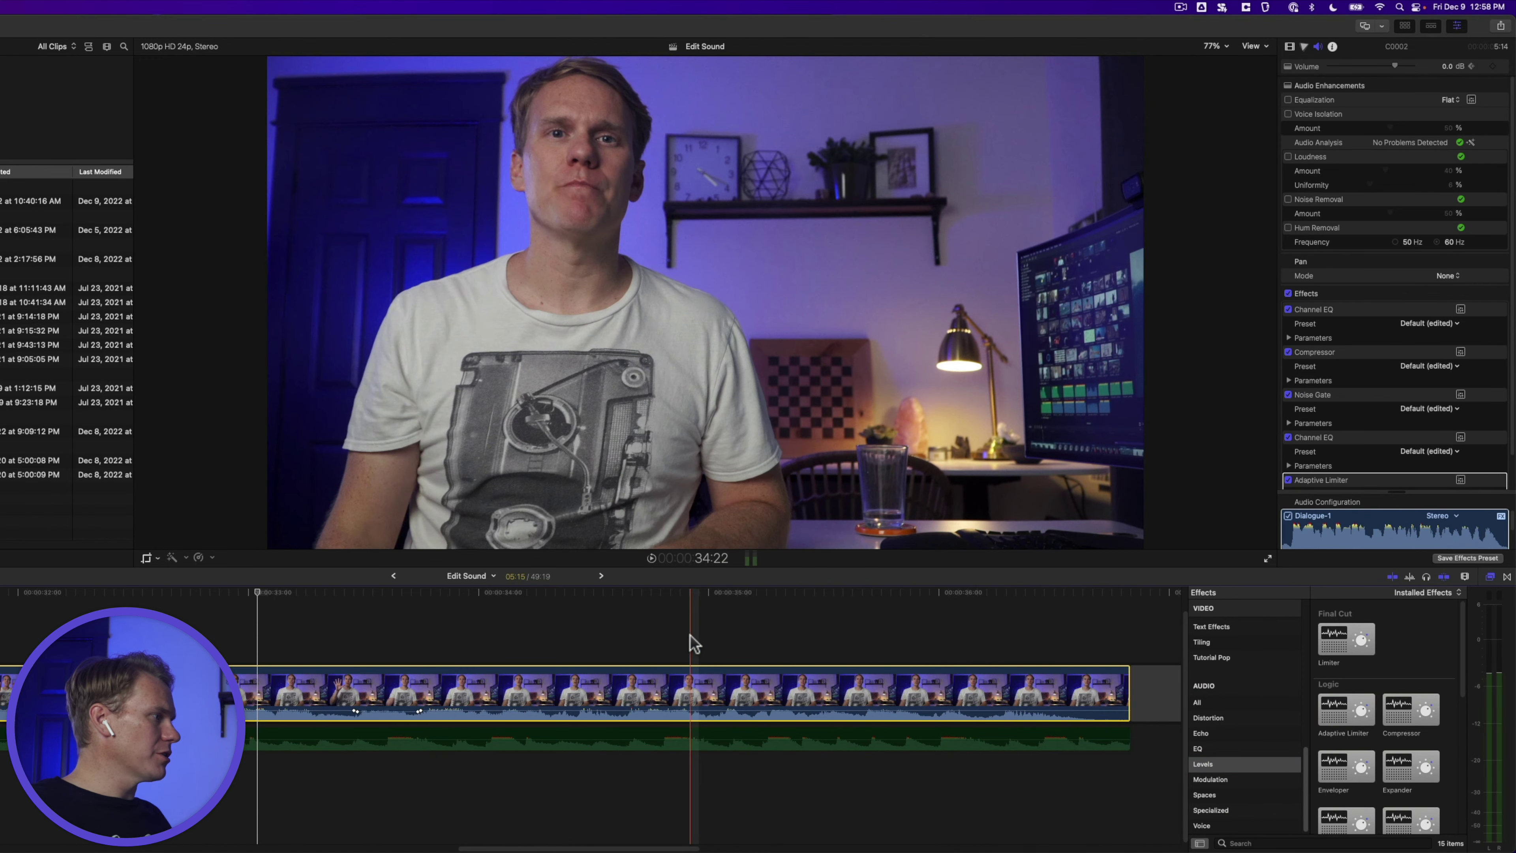
scroll(1465, 457, "down", 1)
left_click(1461, 455)
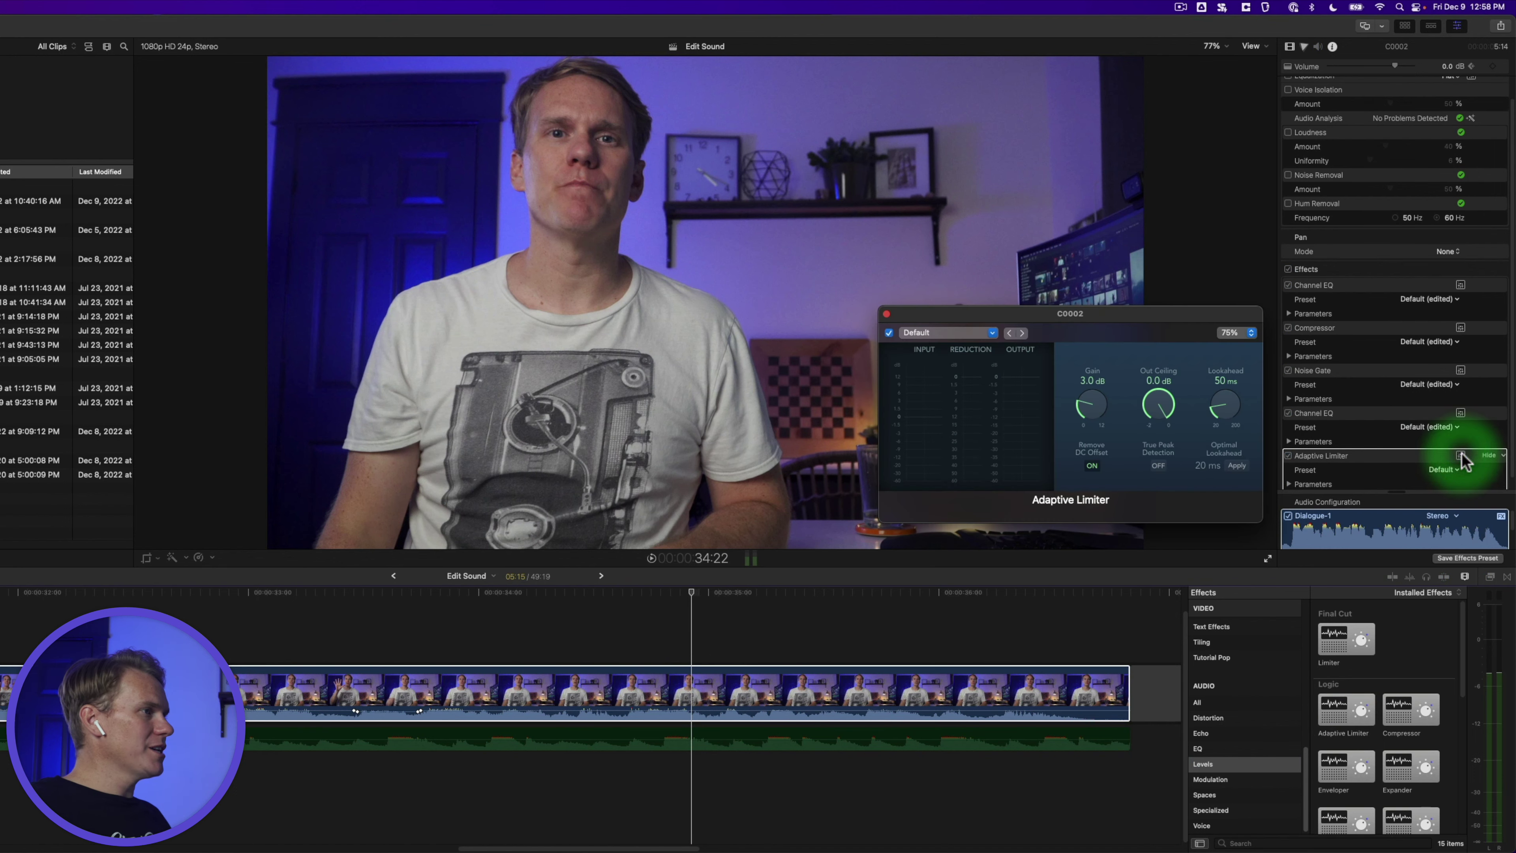
left_click_drag(1195, 313, 1178, 320)
left_click(975, 340)
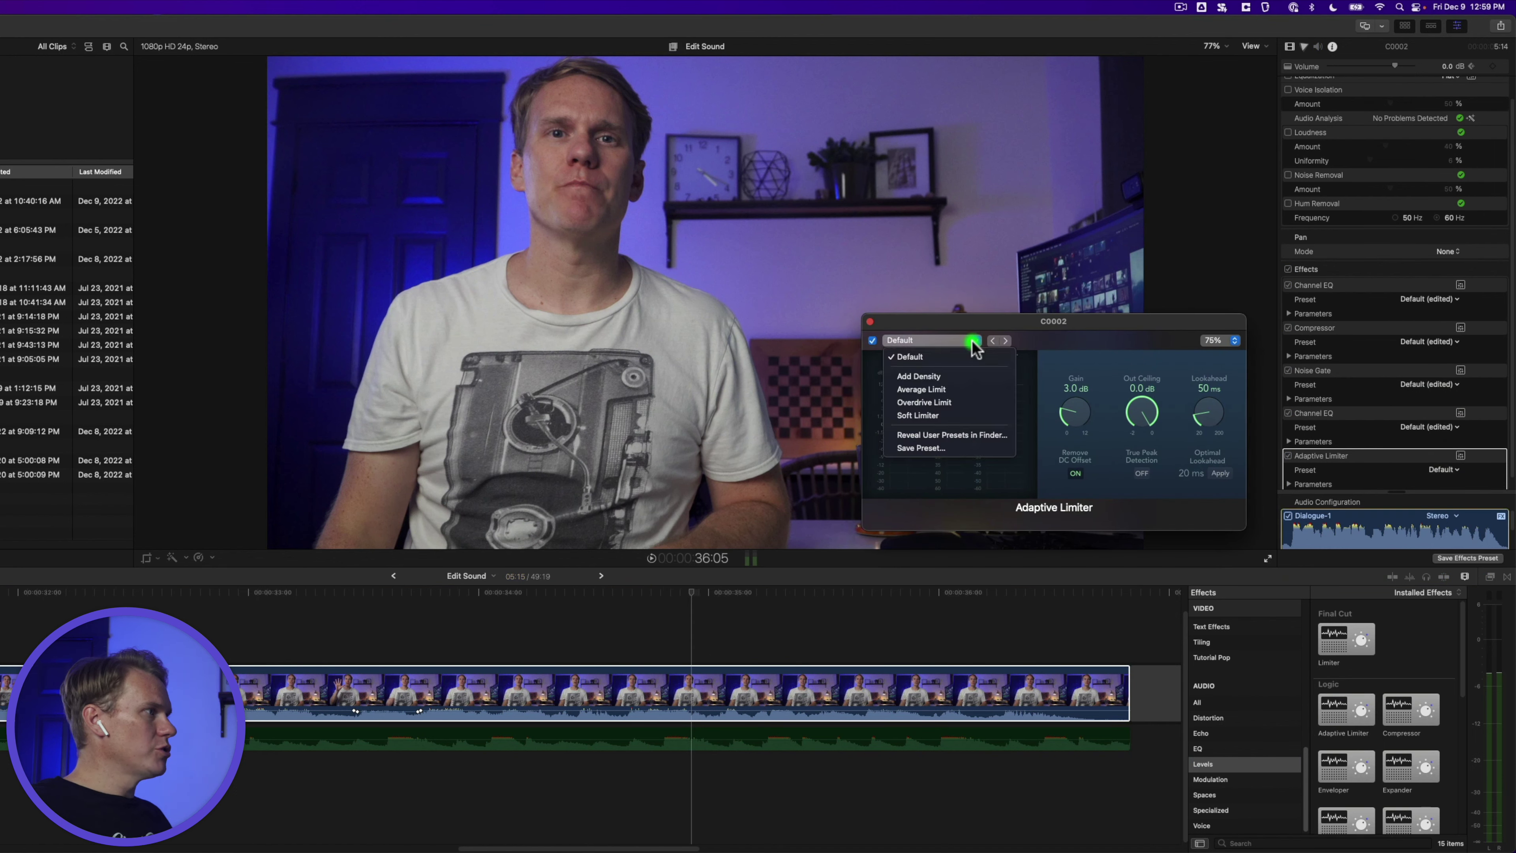
left_click(964, 416)
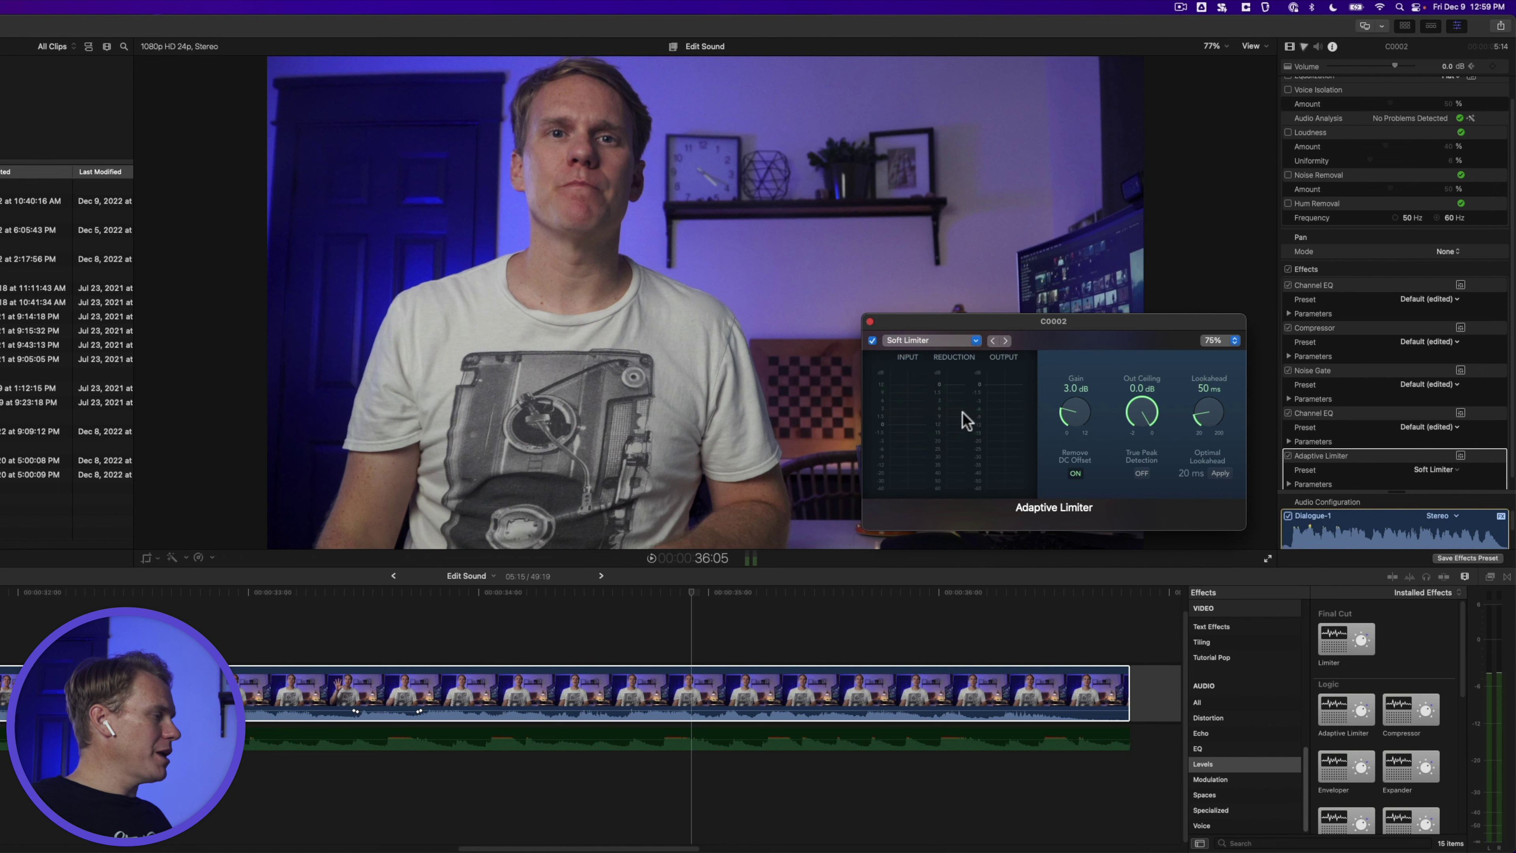
key("space")
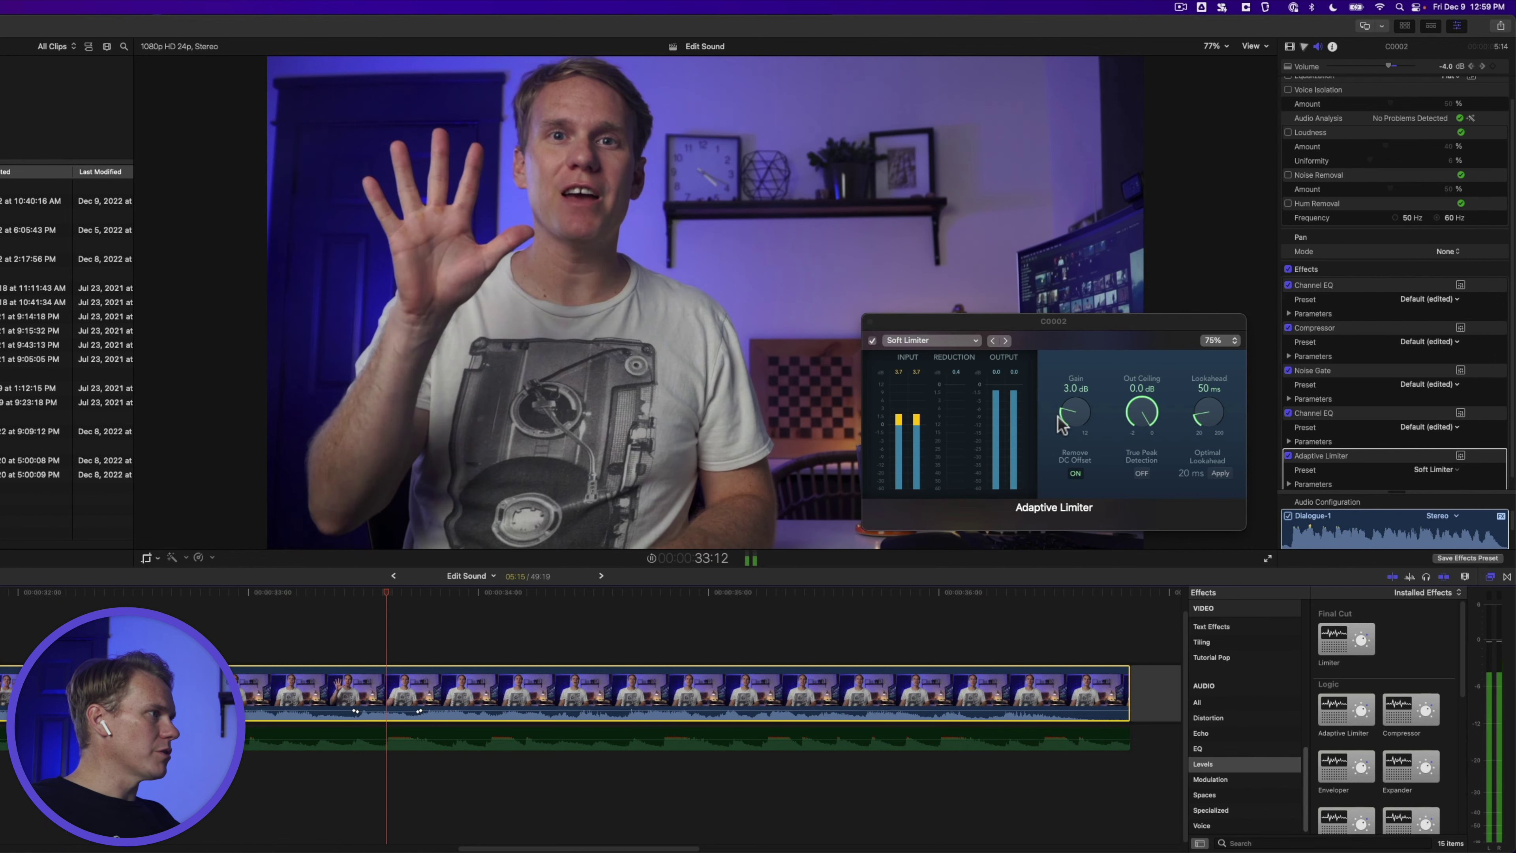
left_click_drag(1067, 413, 1064, 425)
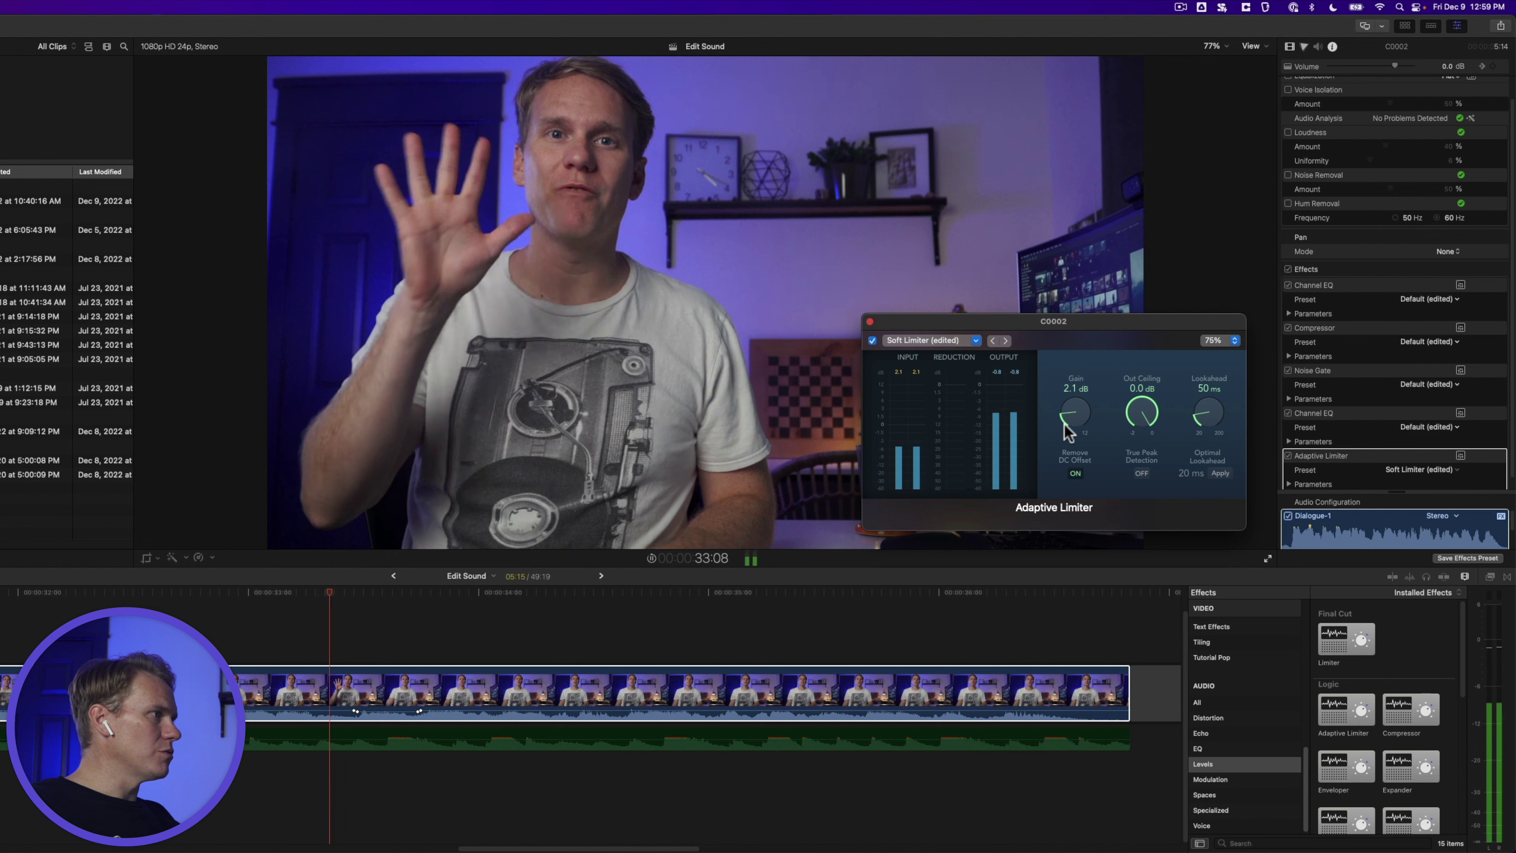
Close the limiter controls and replay the dialogue around the playhead to check the processing
left_click(434, 681)
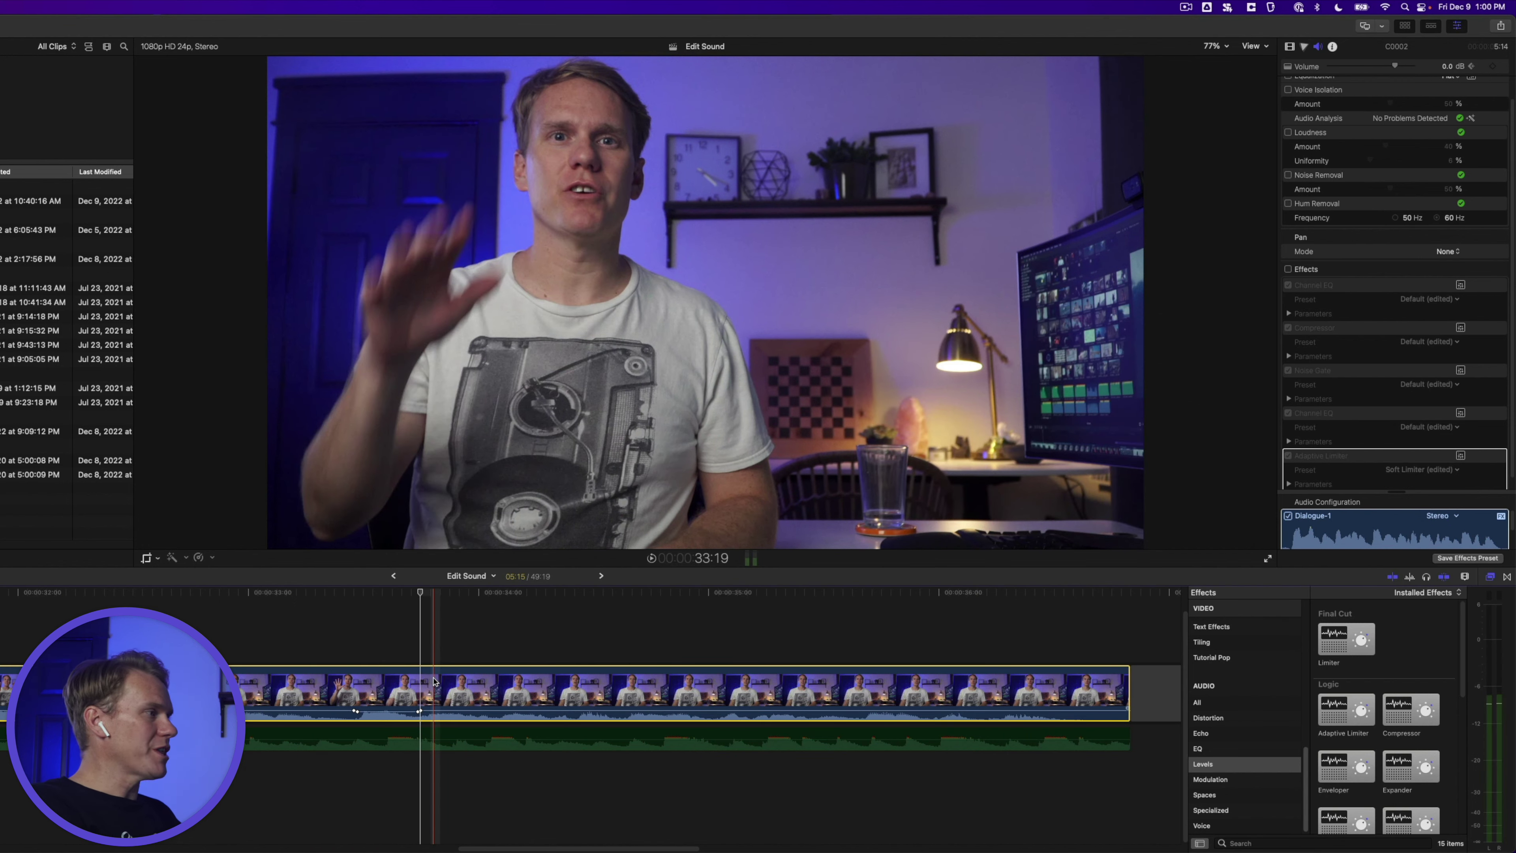
key("slash")
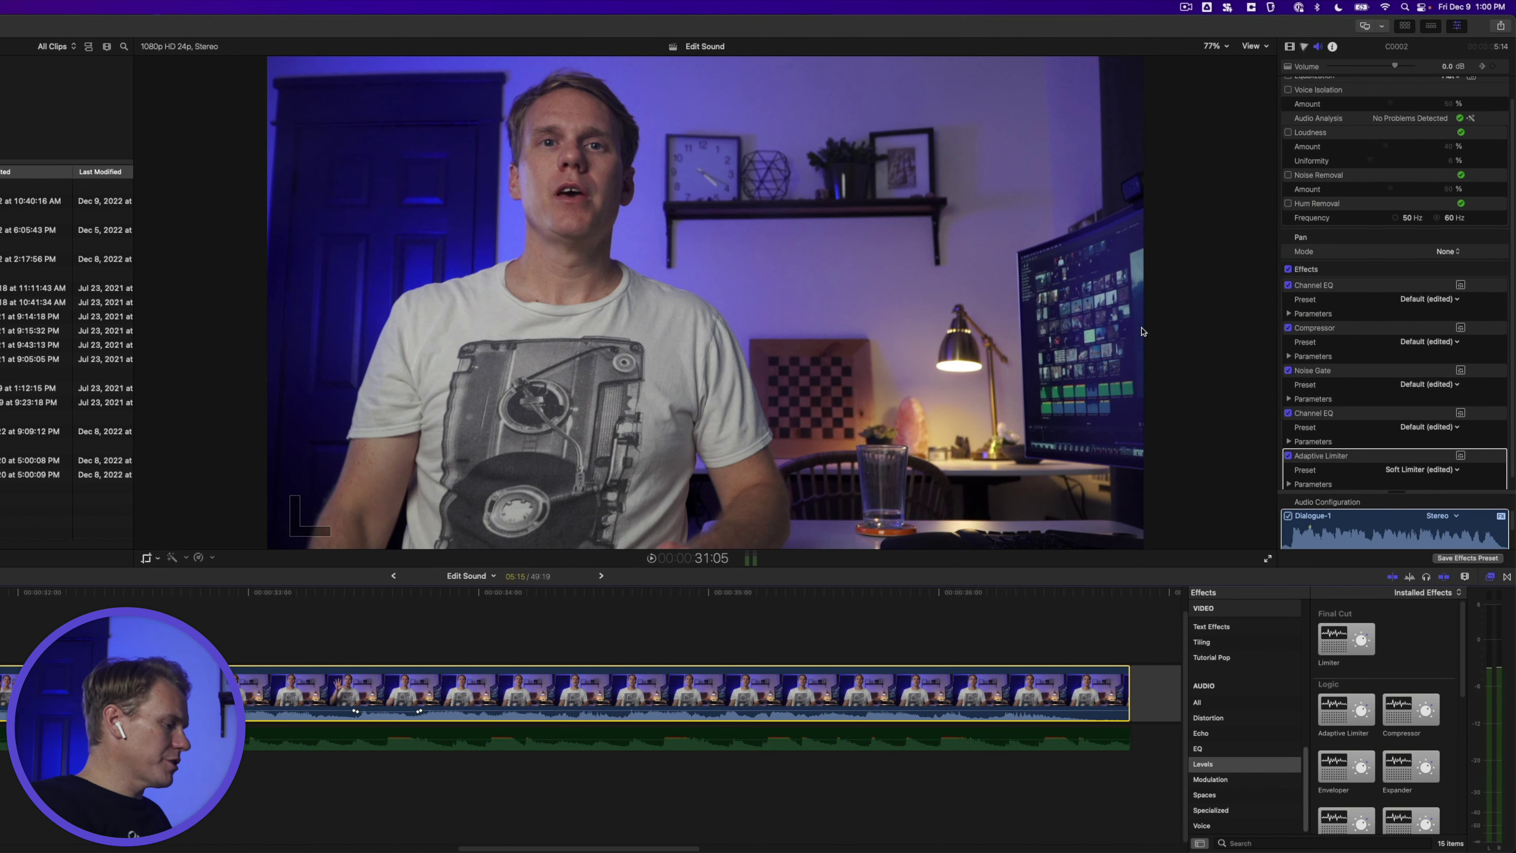
key("slash")
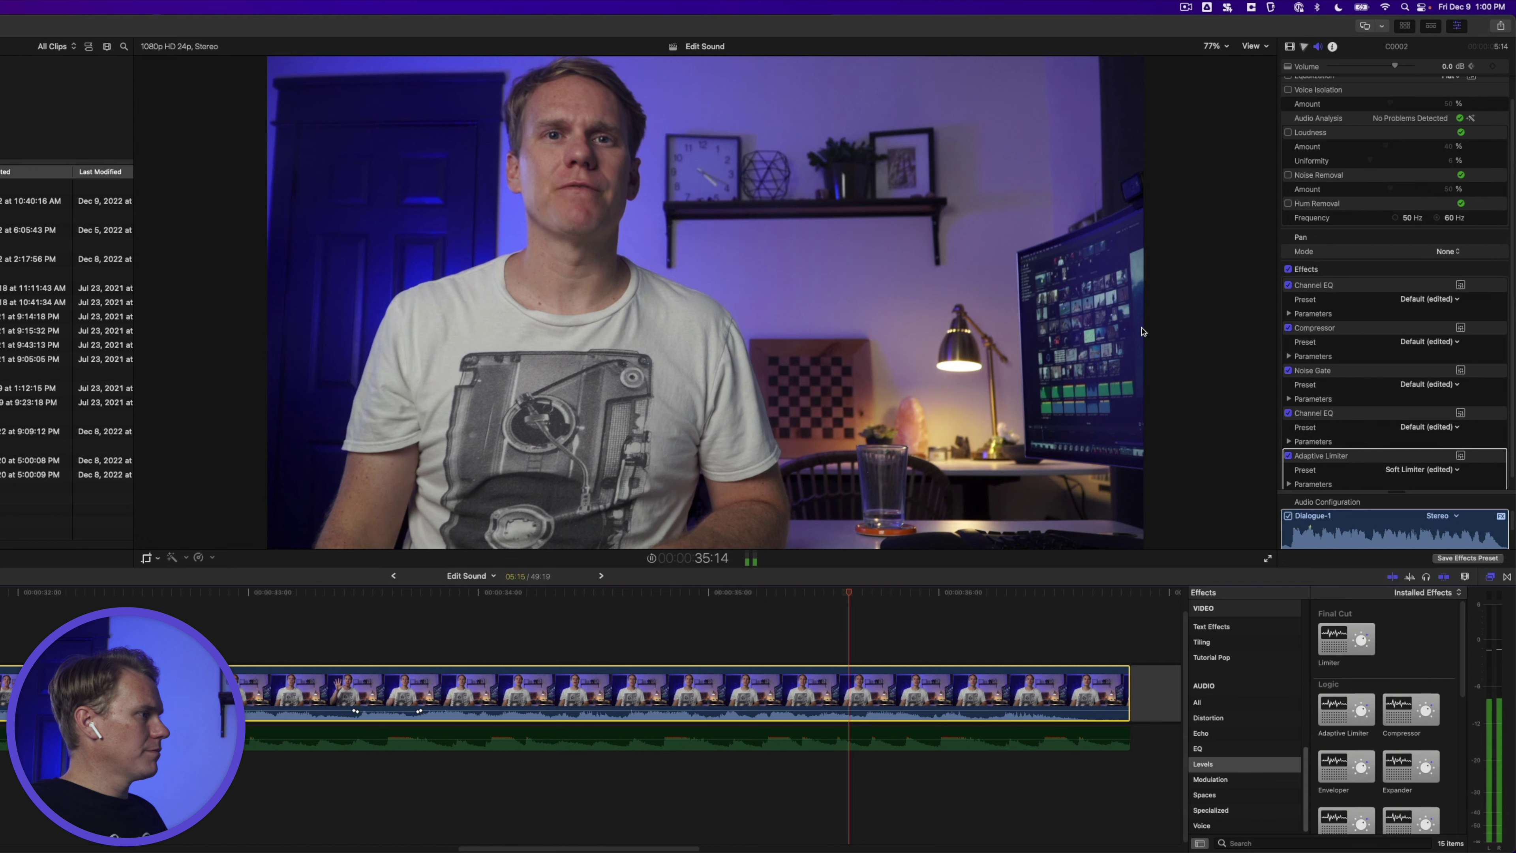
key("space")
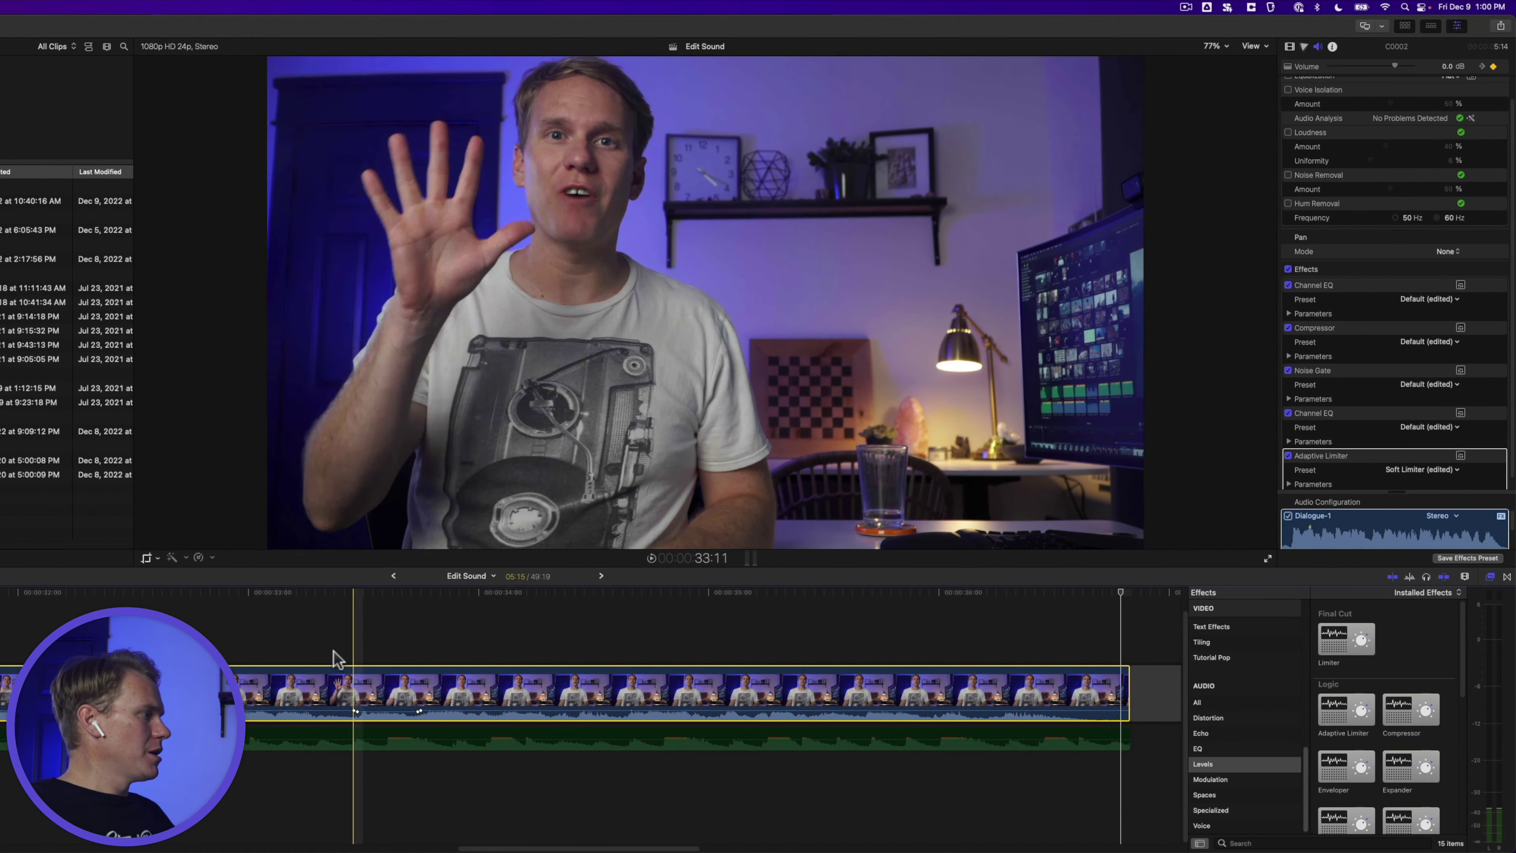
Fit the whole project into the timeline and select the C0002 dialogue clip
left_click(493, 629)
key("shift+z")
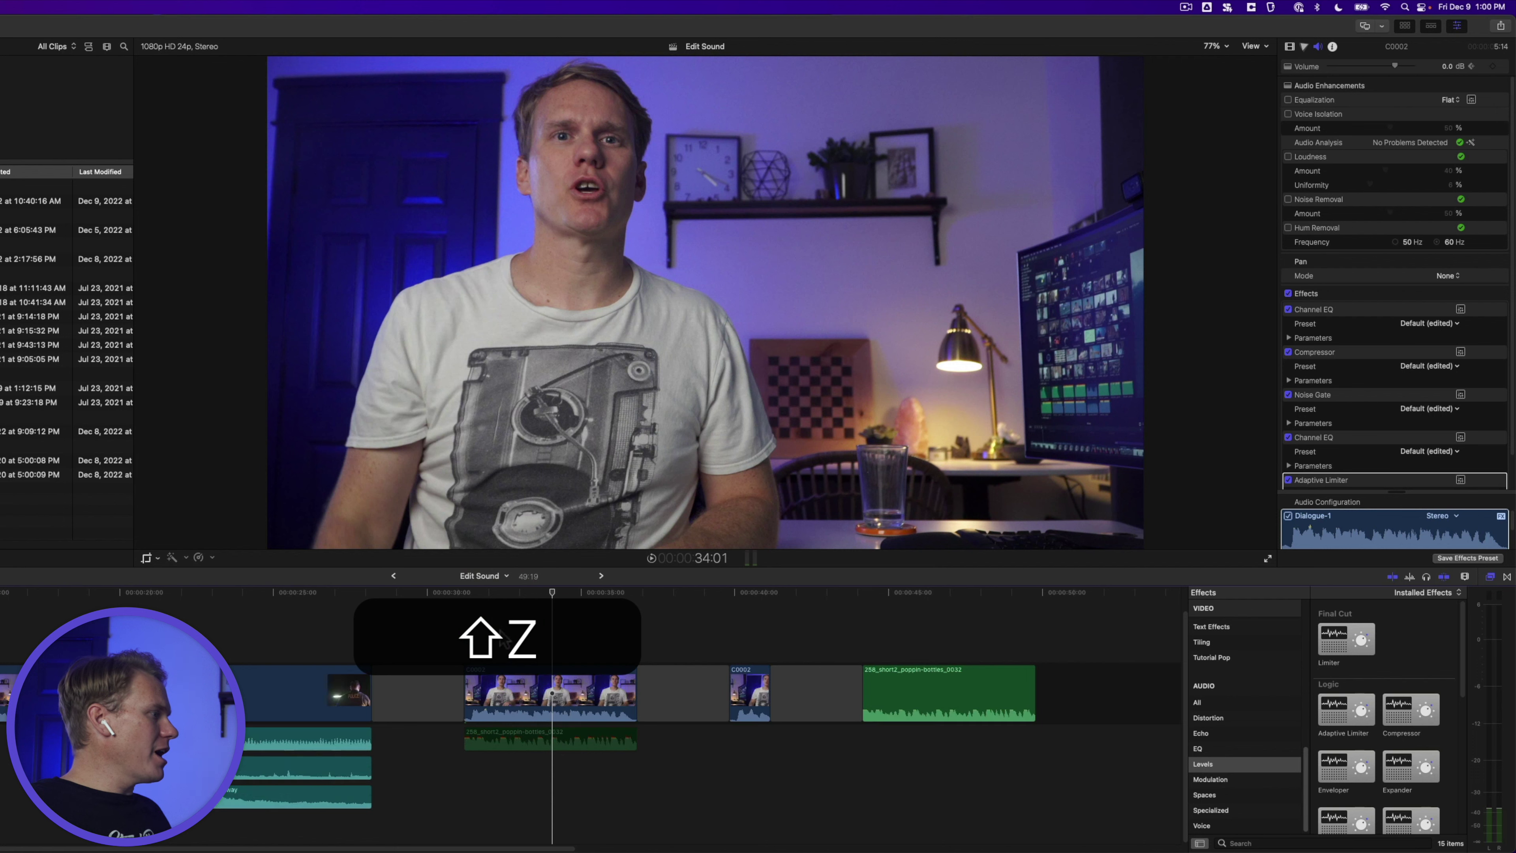
left_click(560, 692)
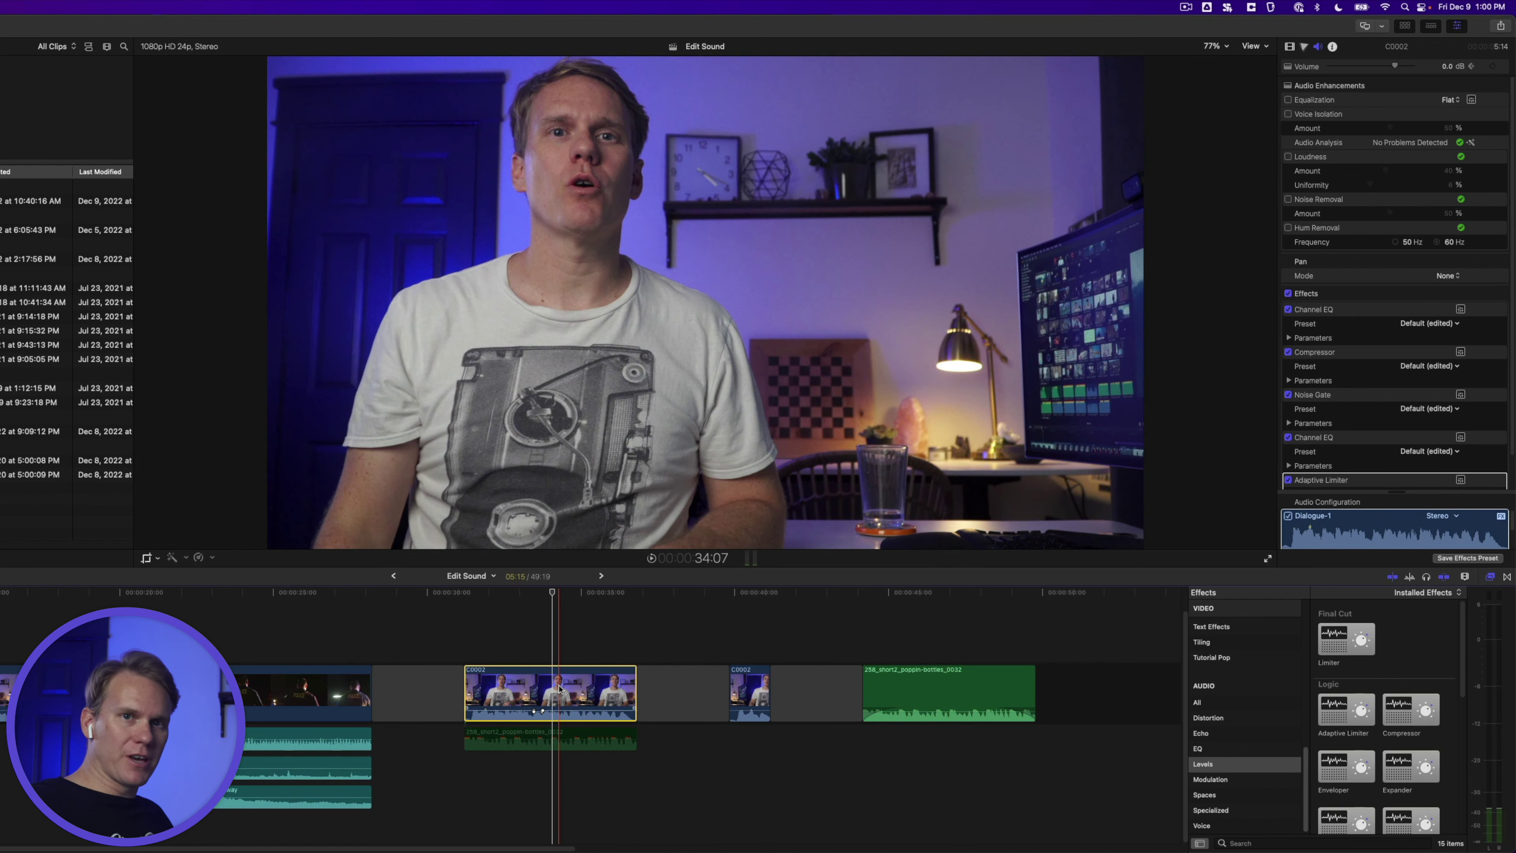
key("s")
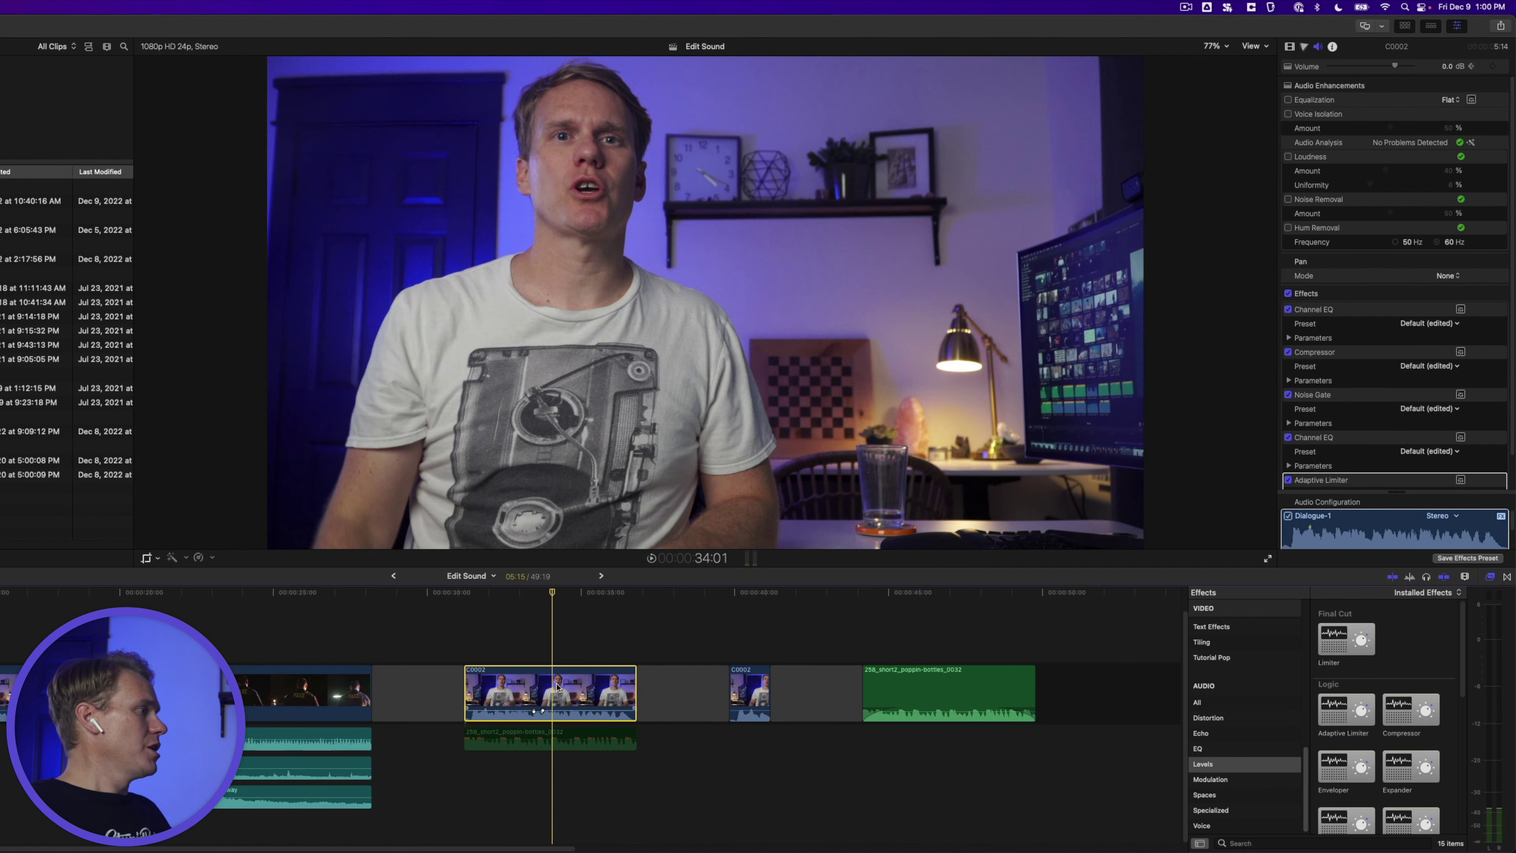
key("s")
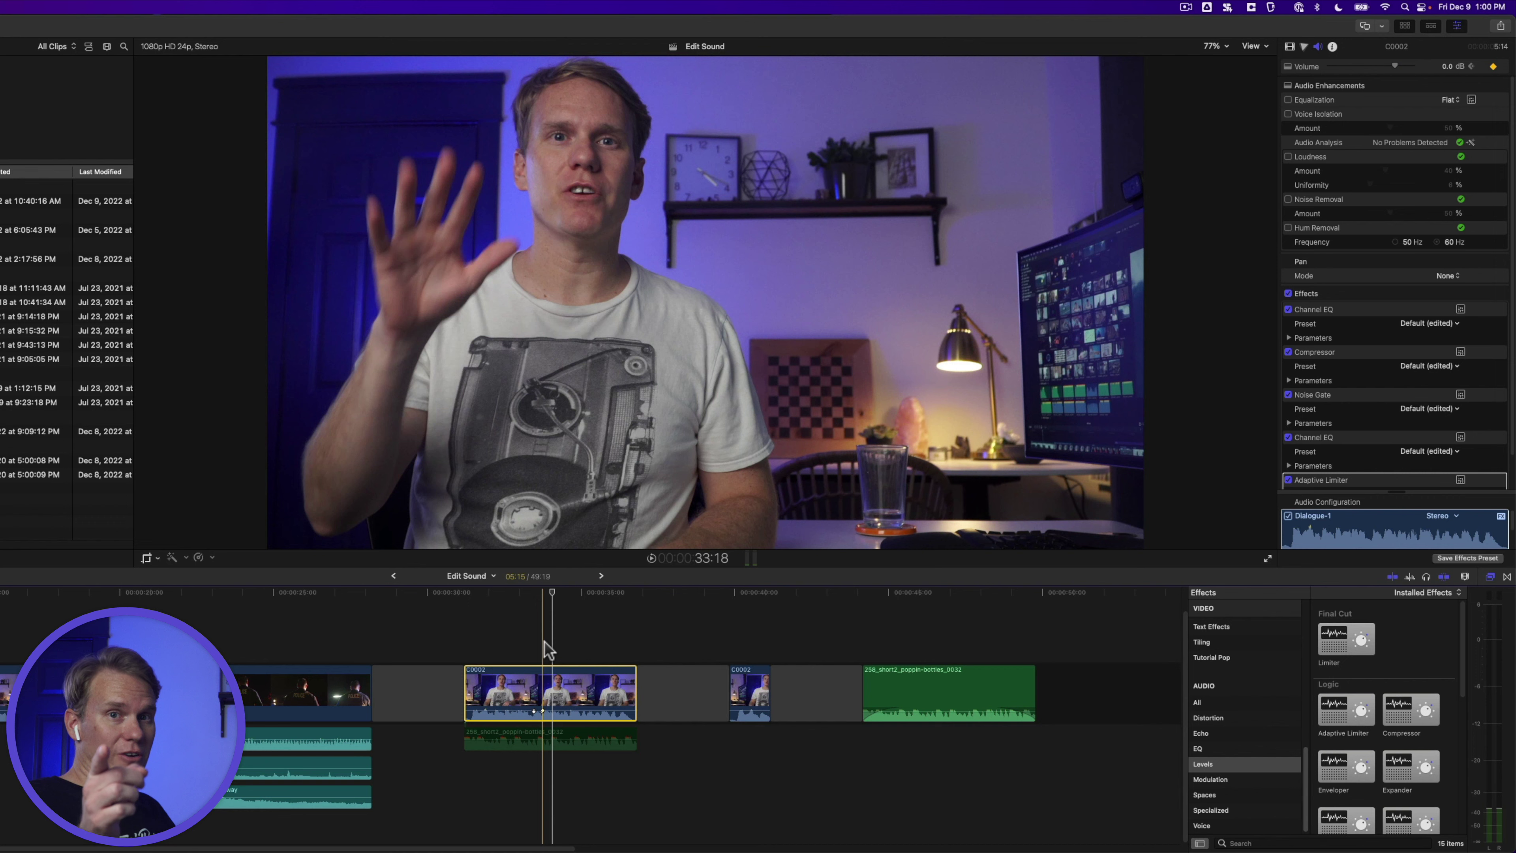
Choose C0002's Dialogue-1 audio component and begin saving its effects as a preset
left_click(578, 631)
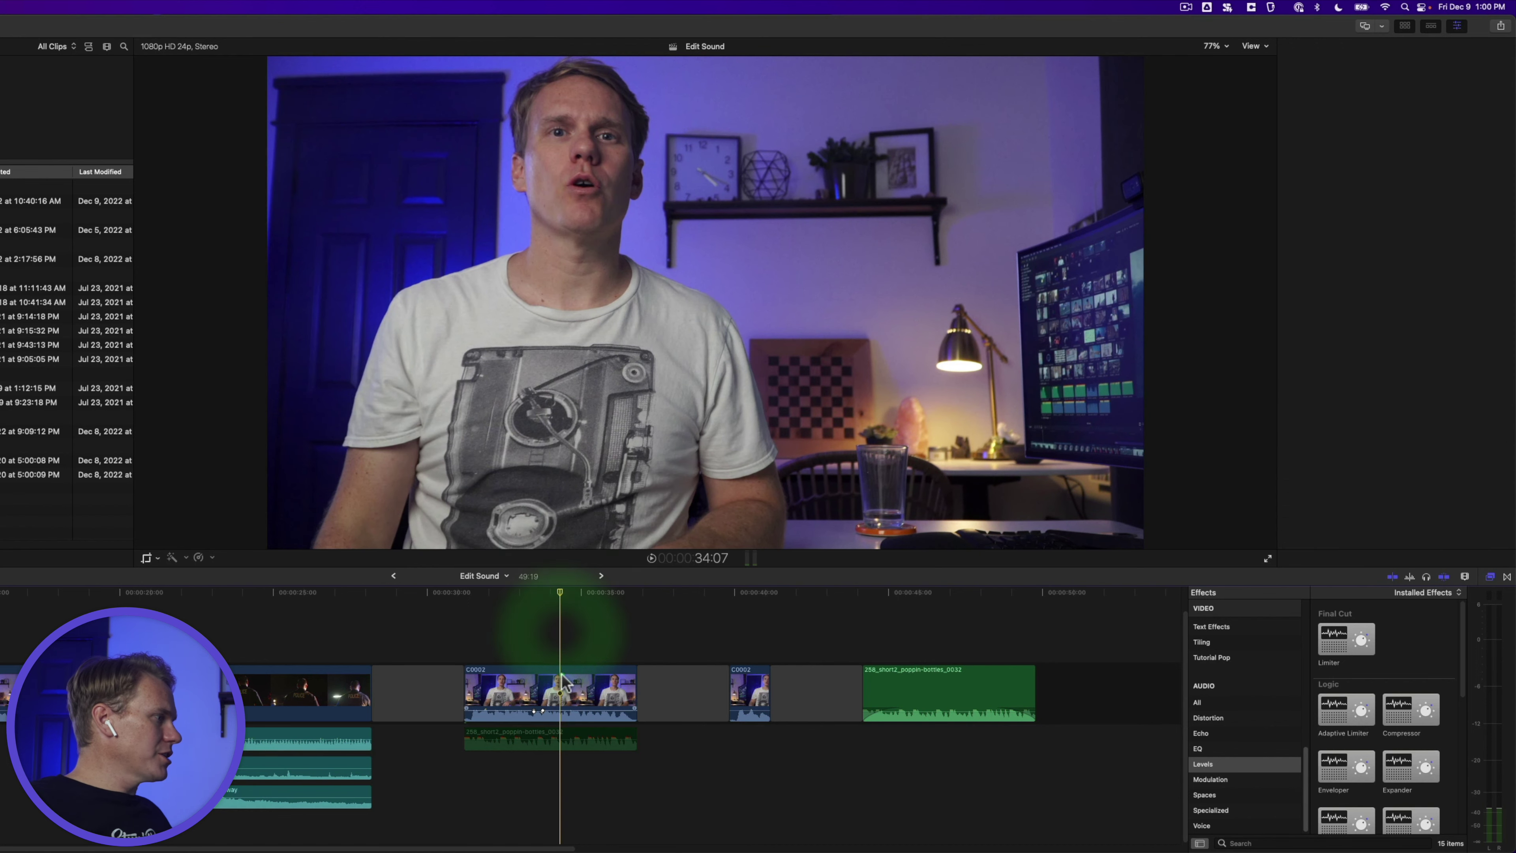
left_click(563, 679)
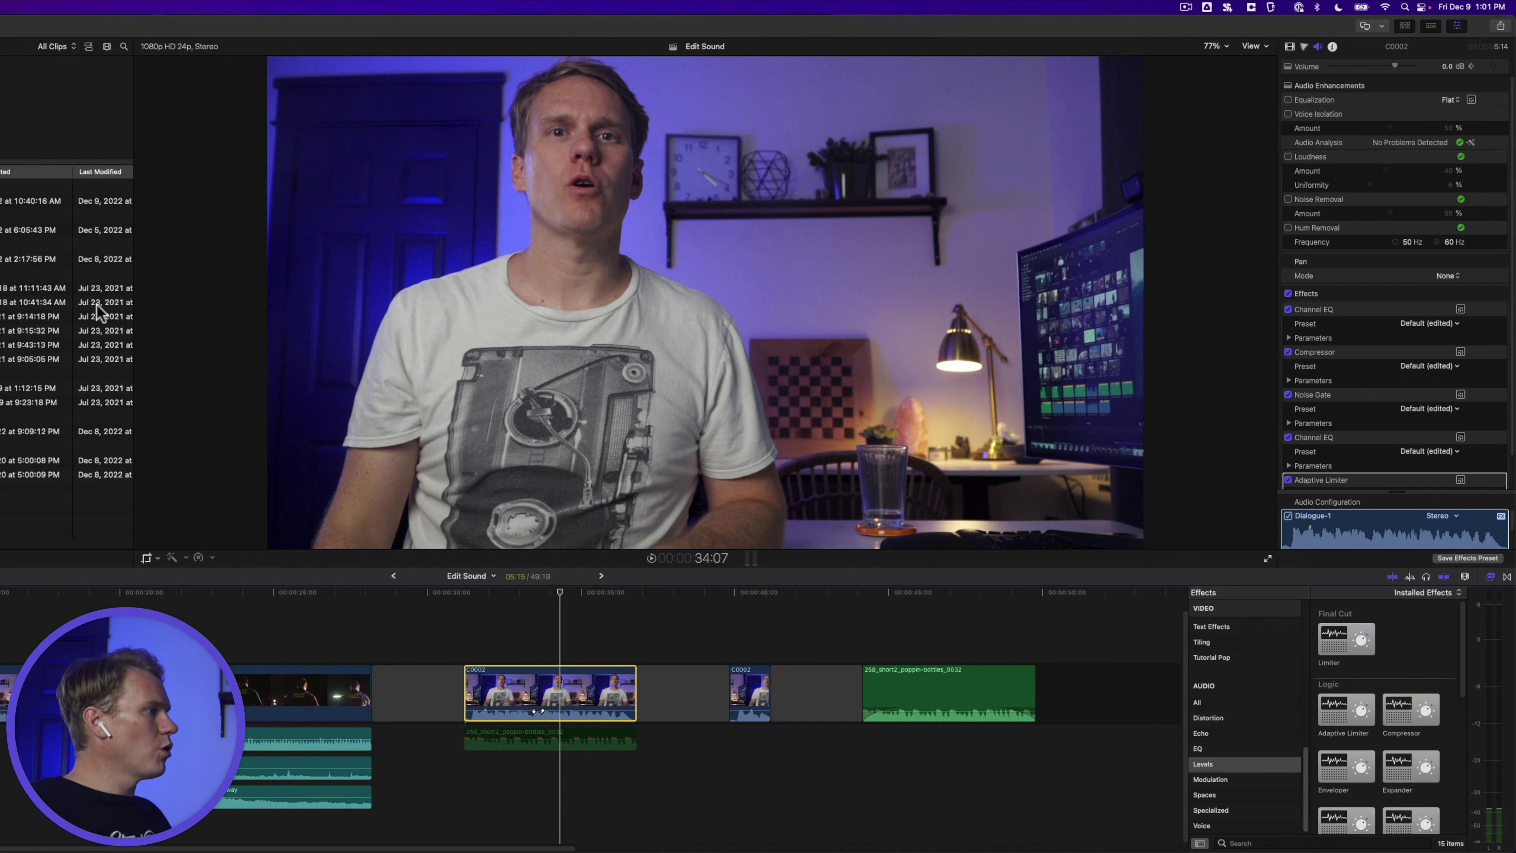
left_click(1369, 537)
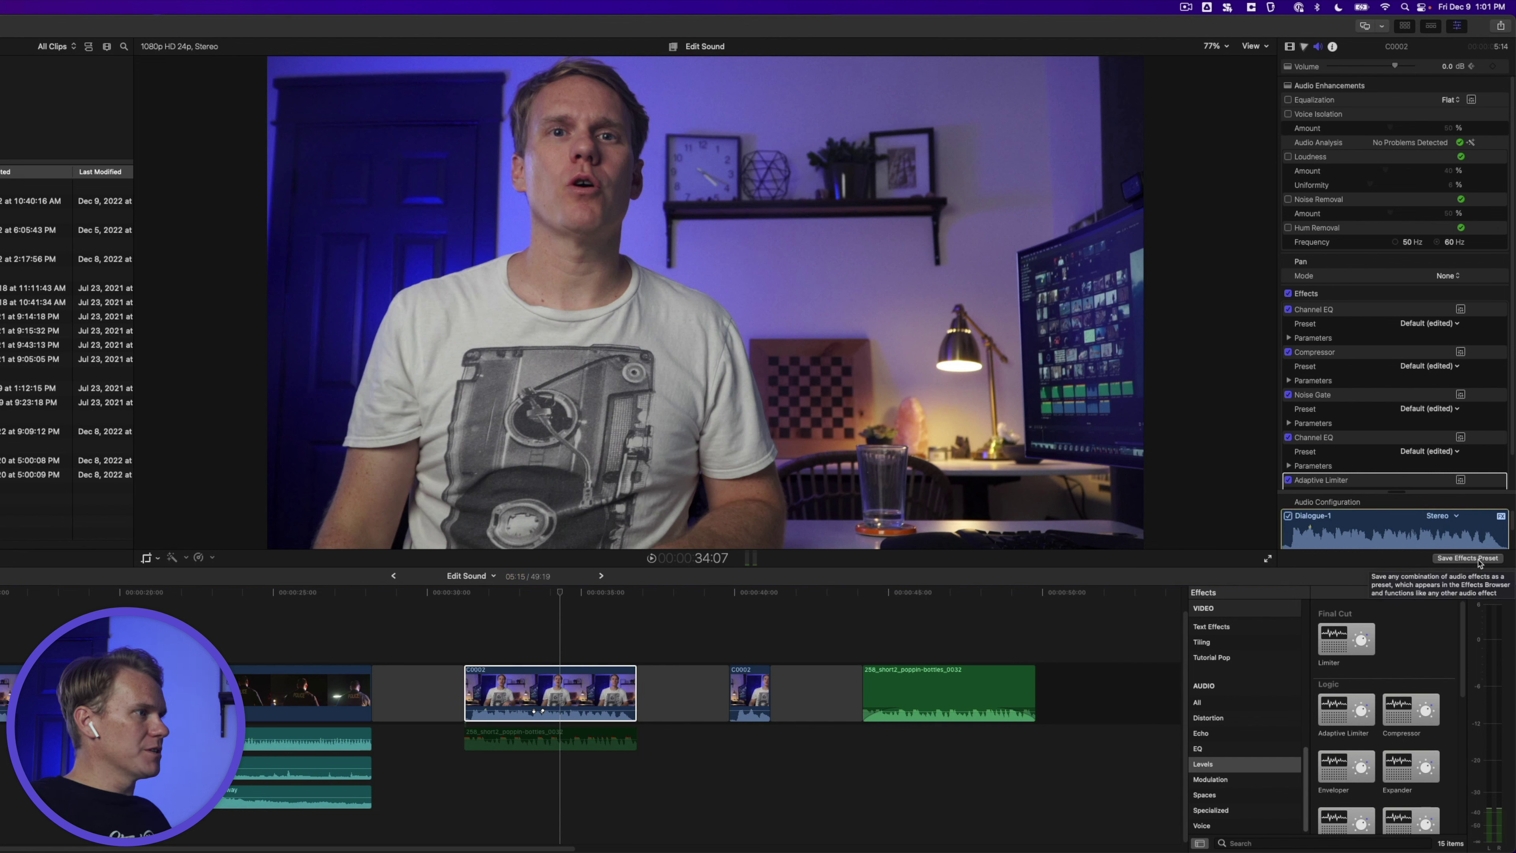
left_click(1478, 559)
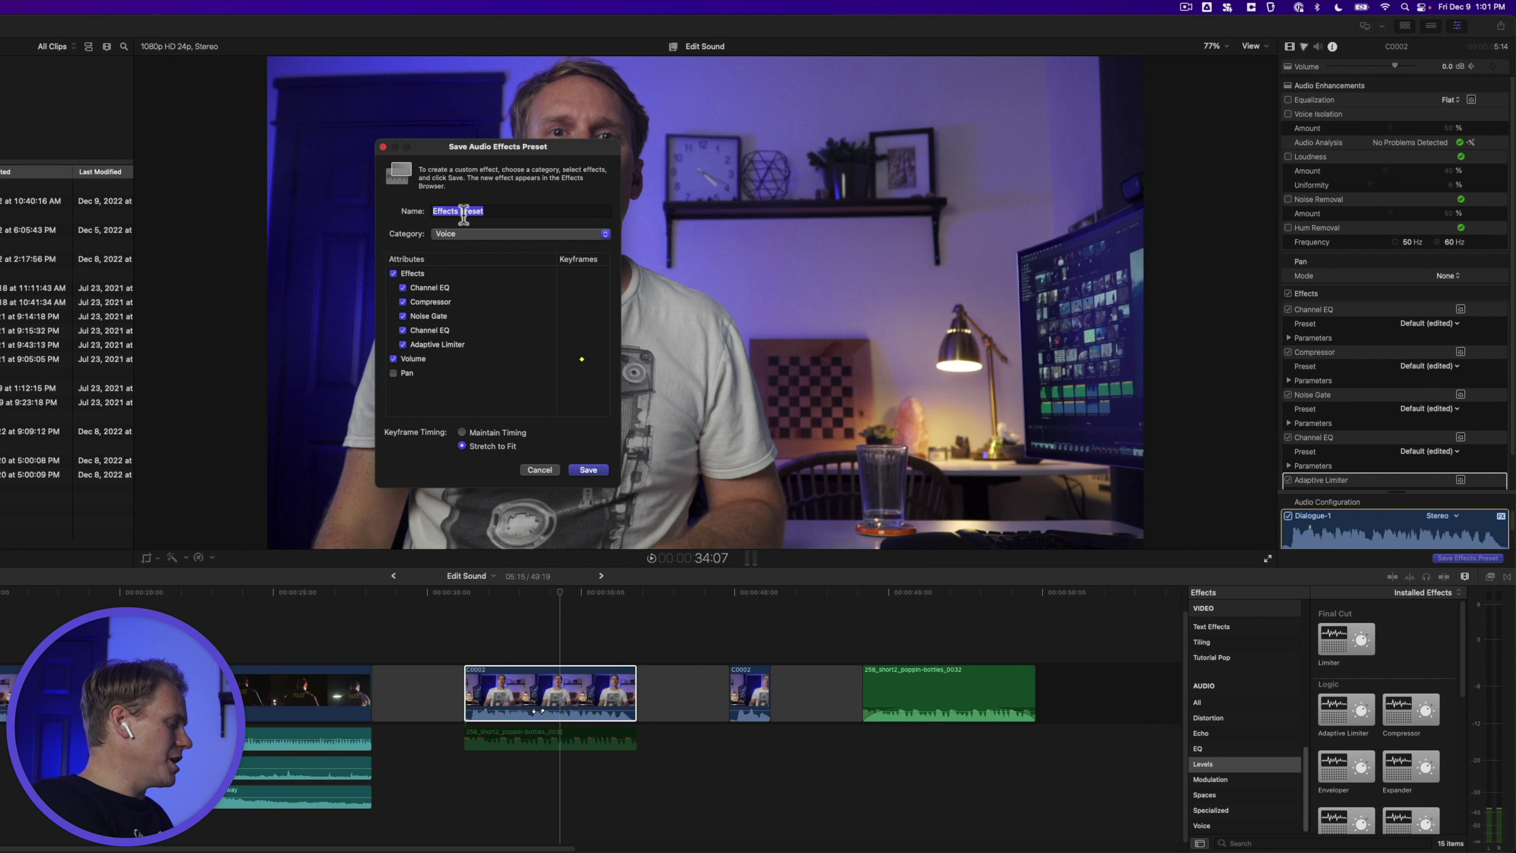
Name the preset, keep the Voice category, exclude volume, and save the dialogue effects preset
type("Ye")
left_click(463, 234)
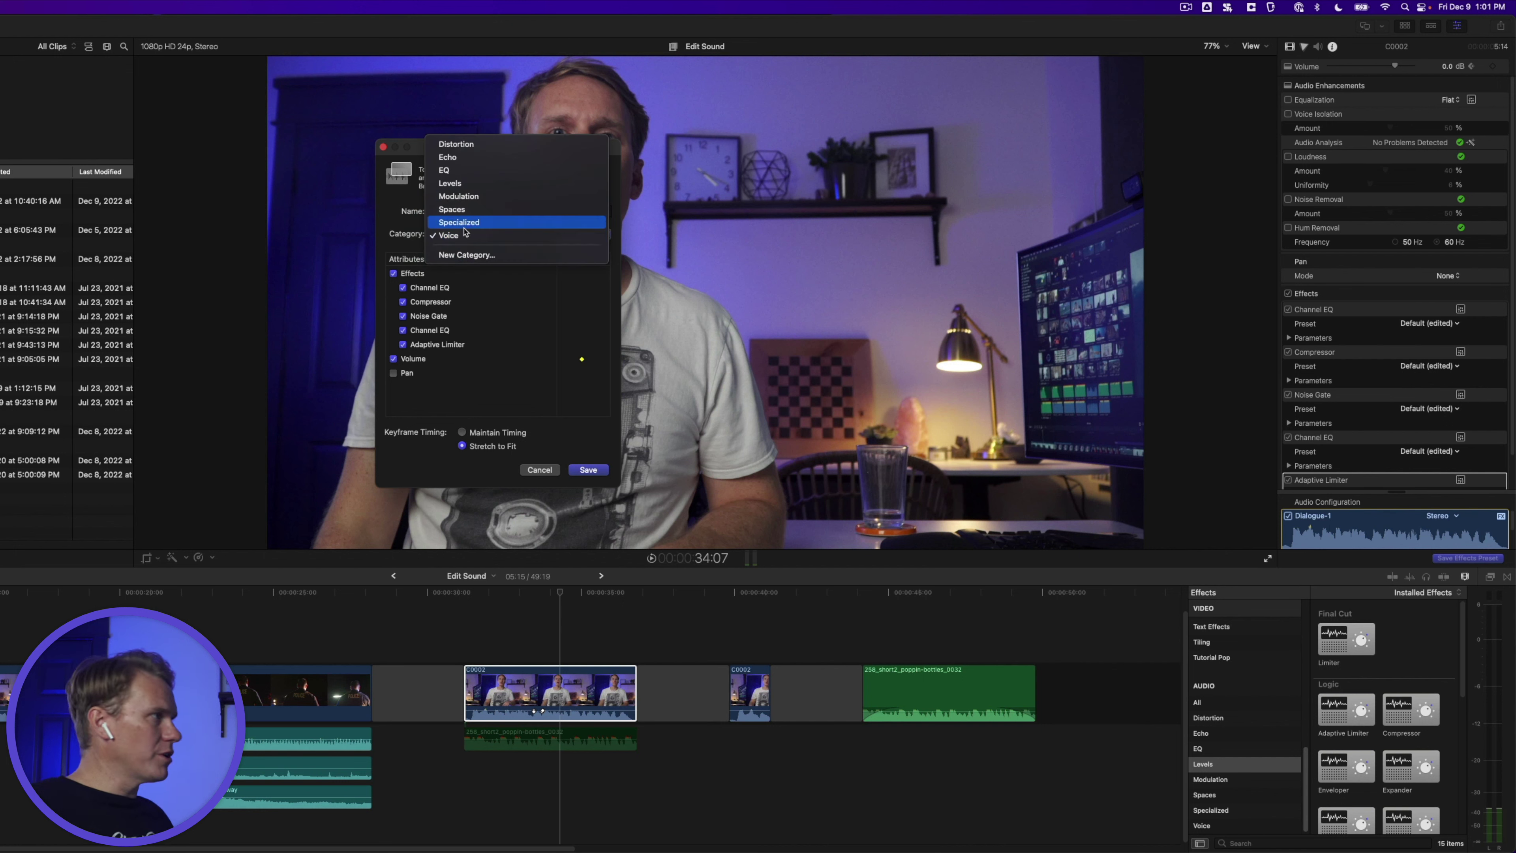
left_click(463, 235)
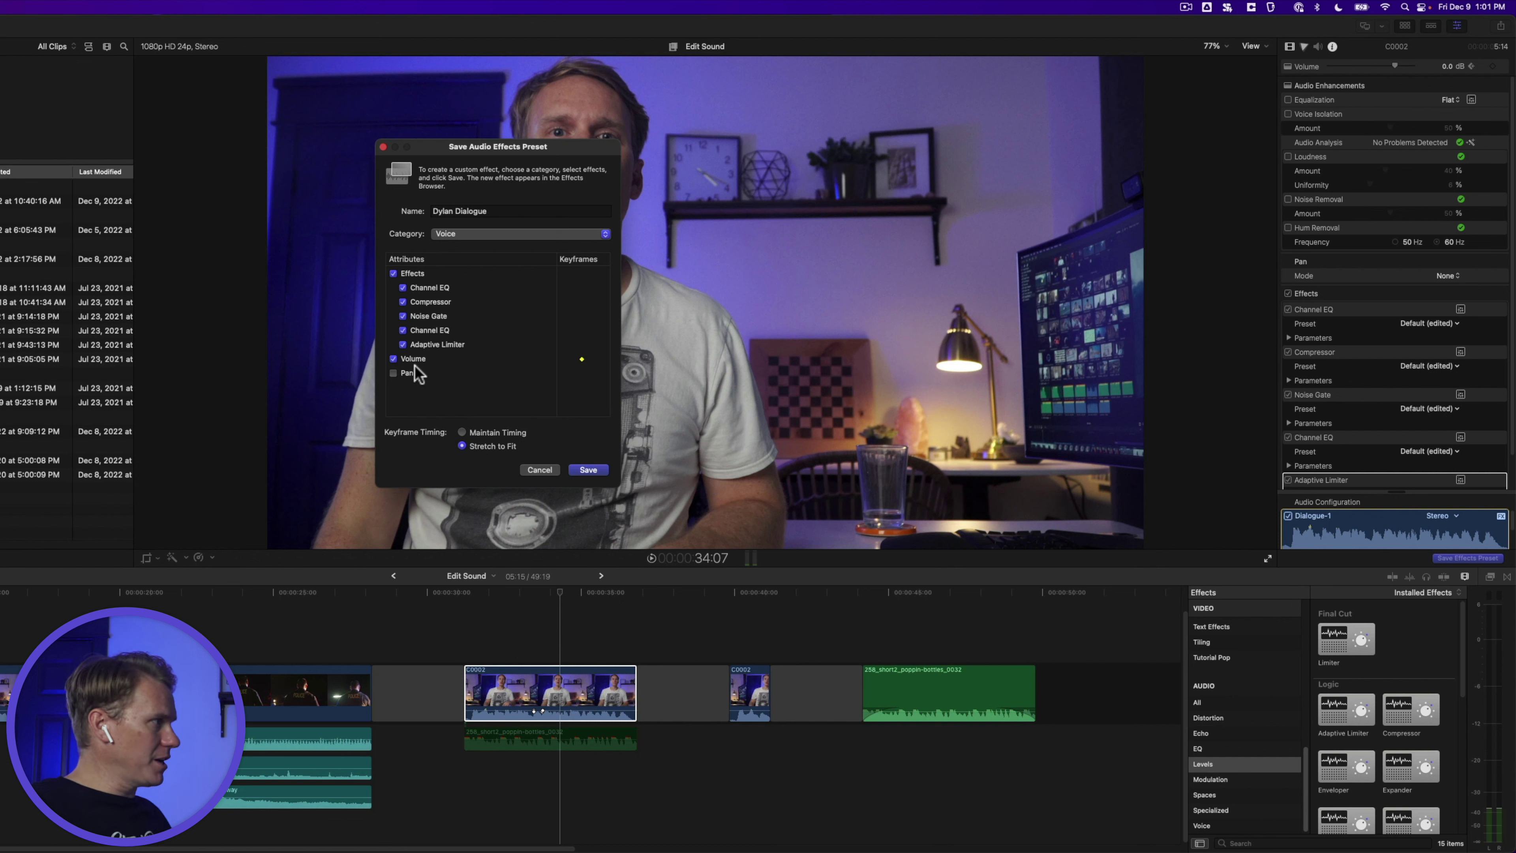
left_click(394, 359)
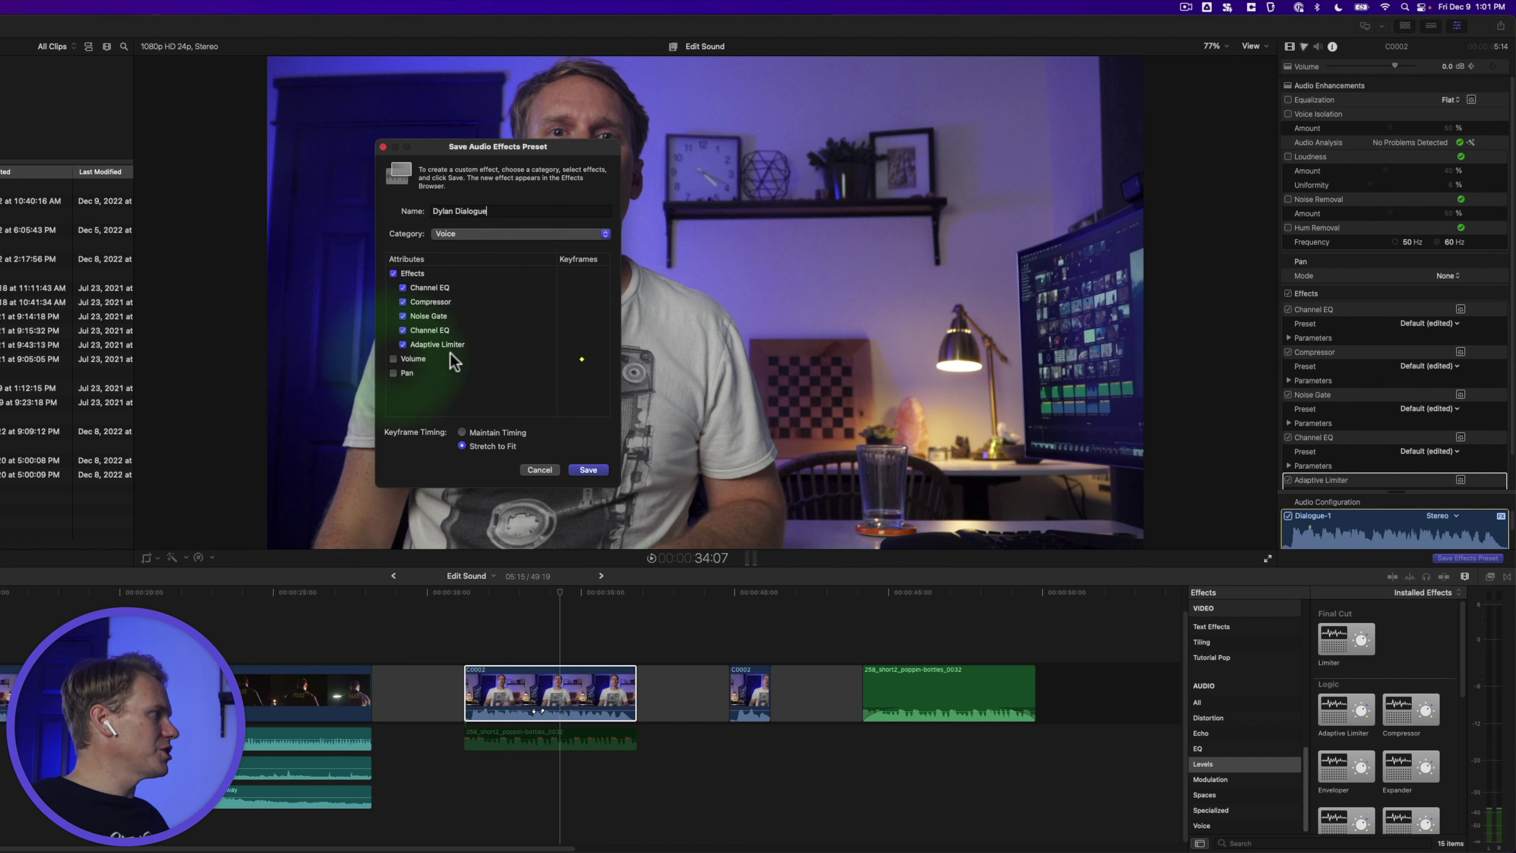
left_click(587, 470)
left_click(1276, 770)
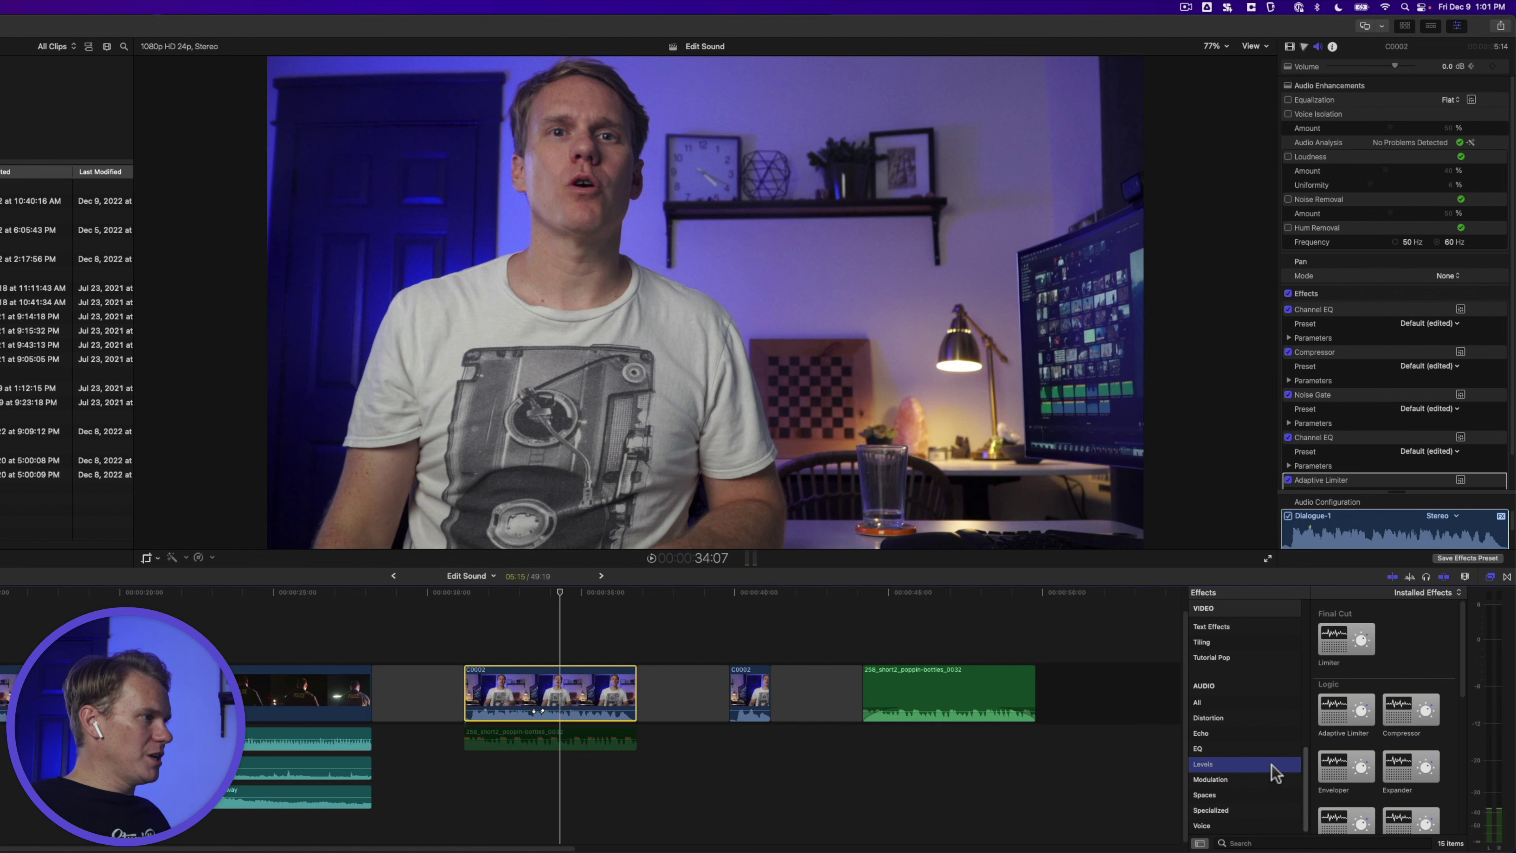
List the Voice effects and audition Dylan Dialogue on the C0002 clip without applying it
left_click(1256, 827)
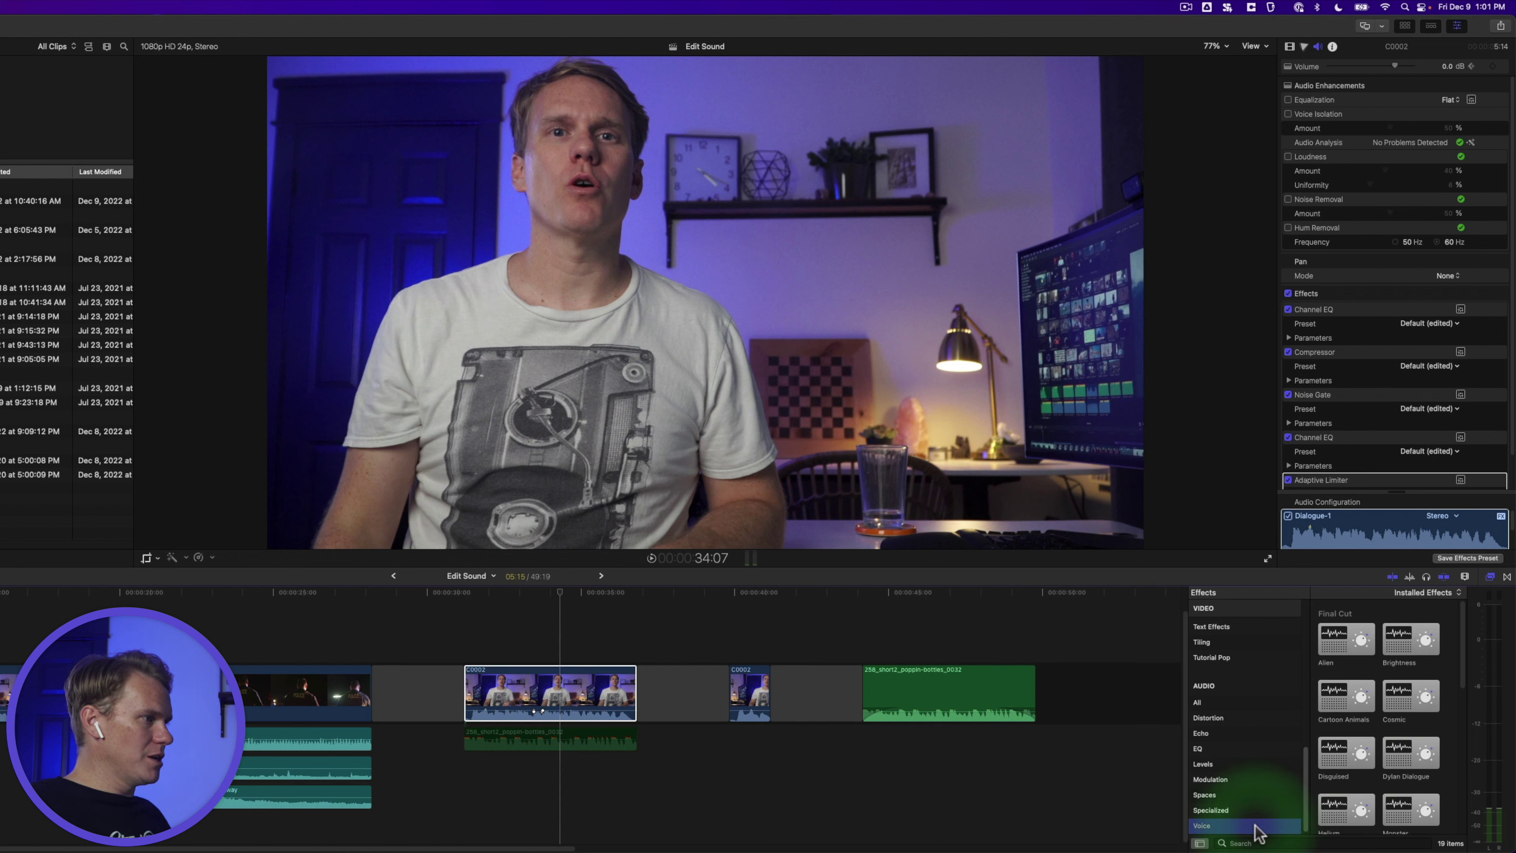
scroll(1391, 753, "down", 3)
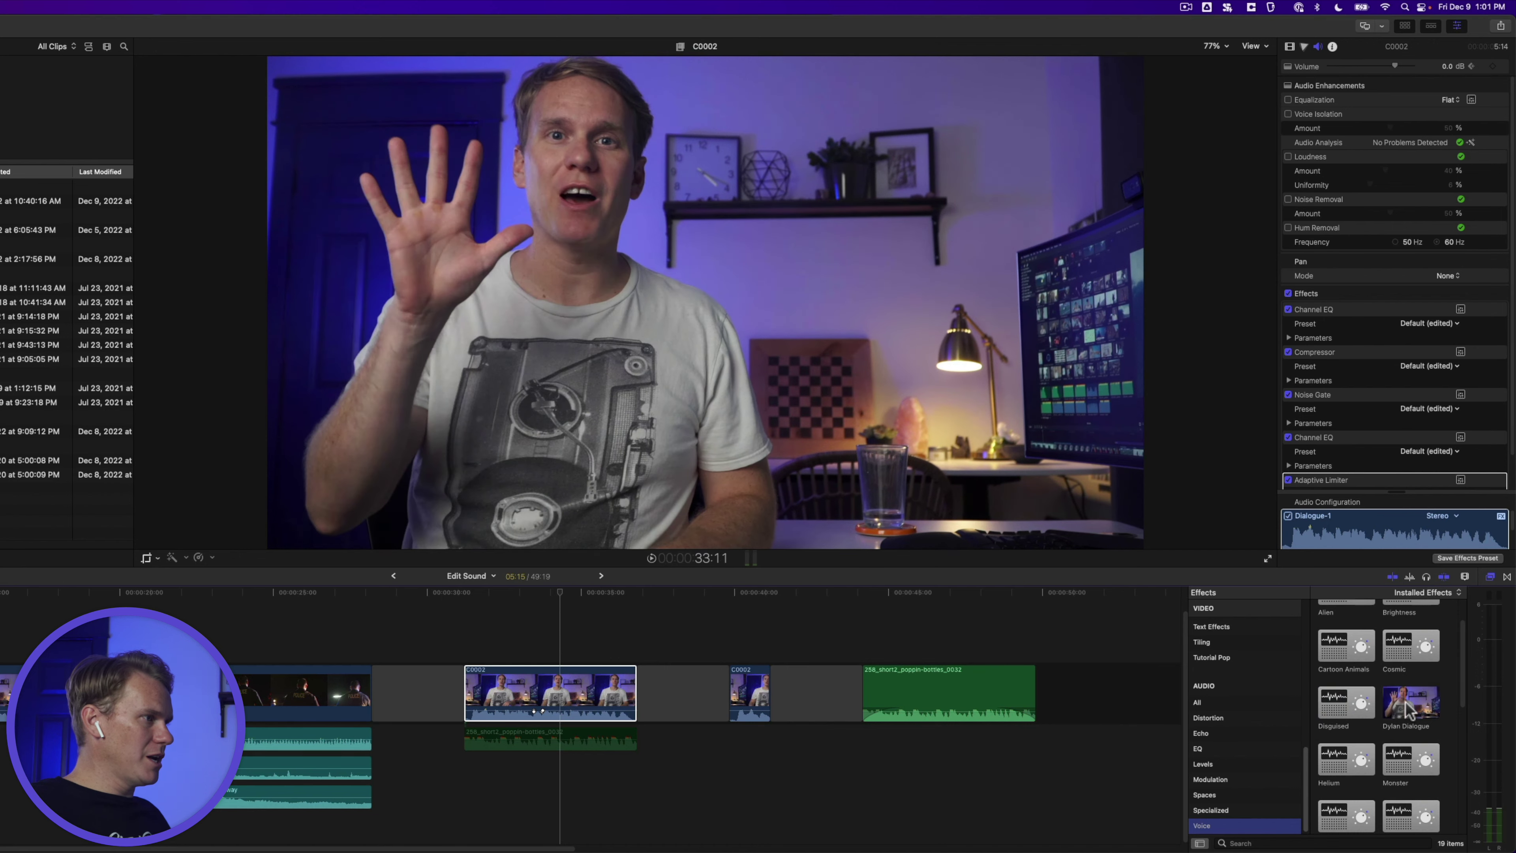
left_click_drag(1401, 710, 10, 687)
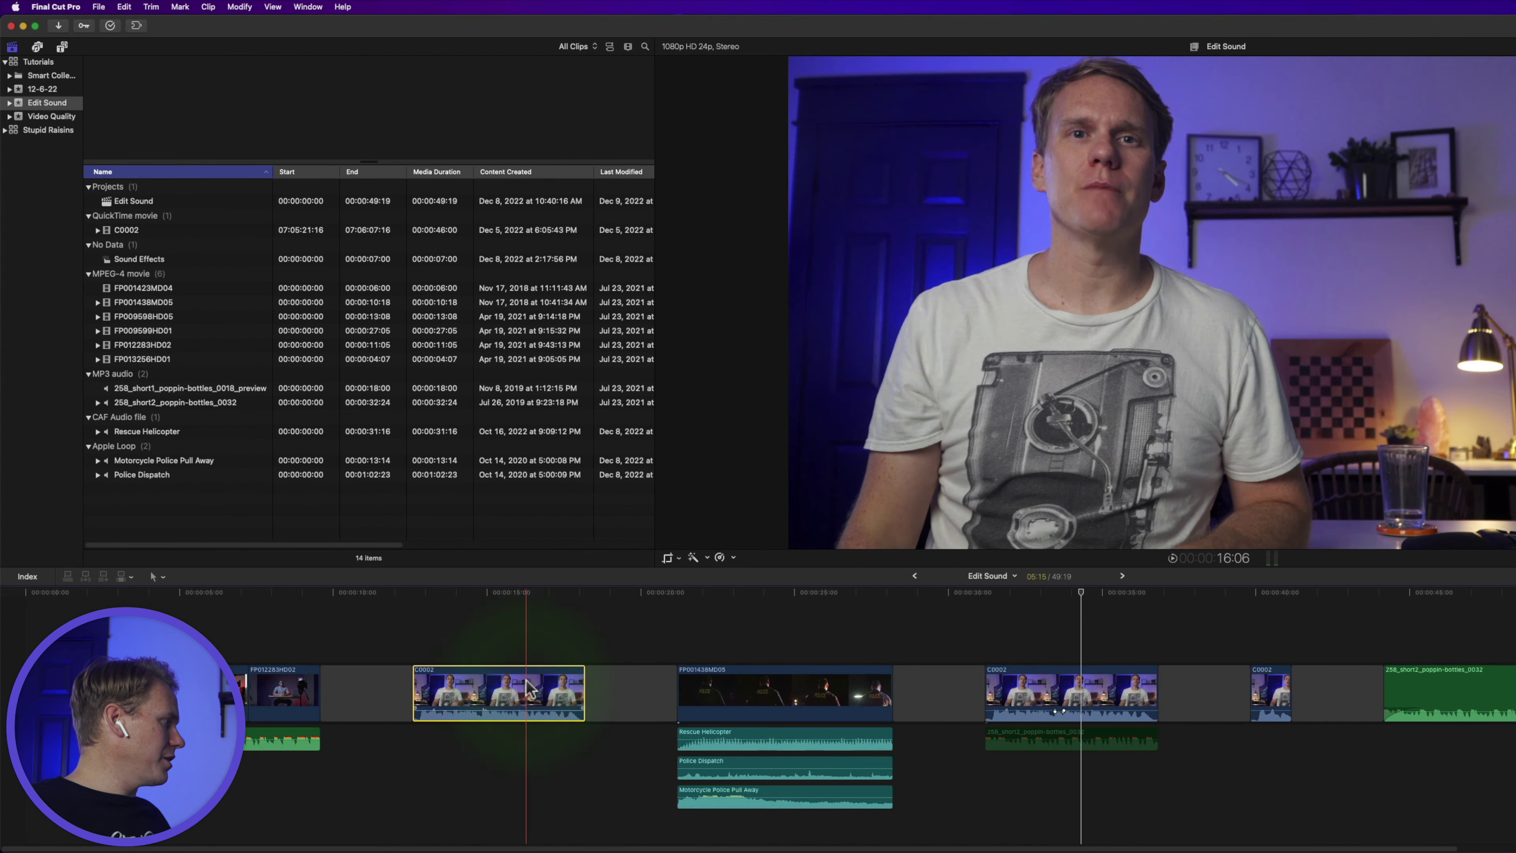
left_click(493, 654)
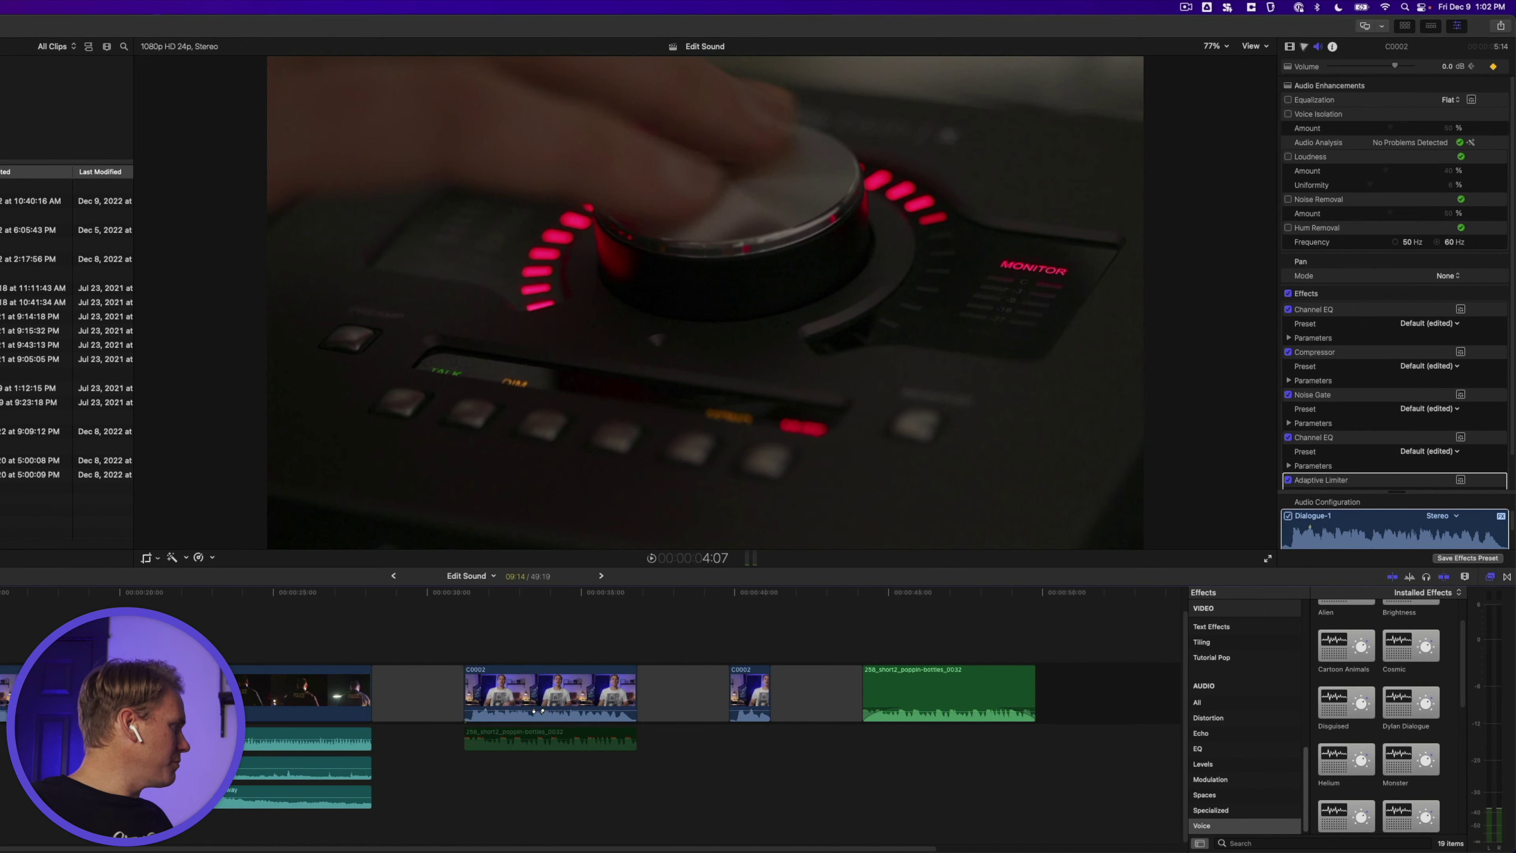
Set the 258_short2_poppin-bottles_0032 music clip to -2 dB, comparing it against the dialogue
left_click(949, 693)
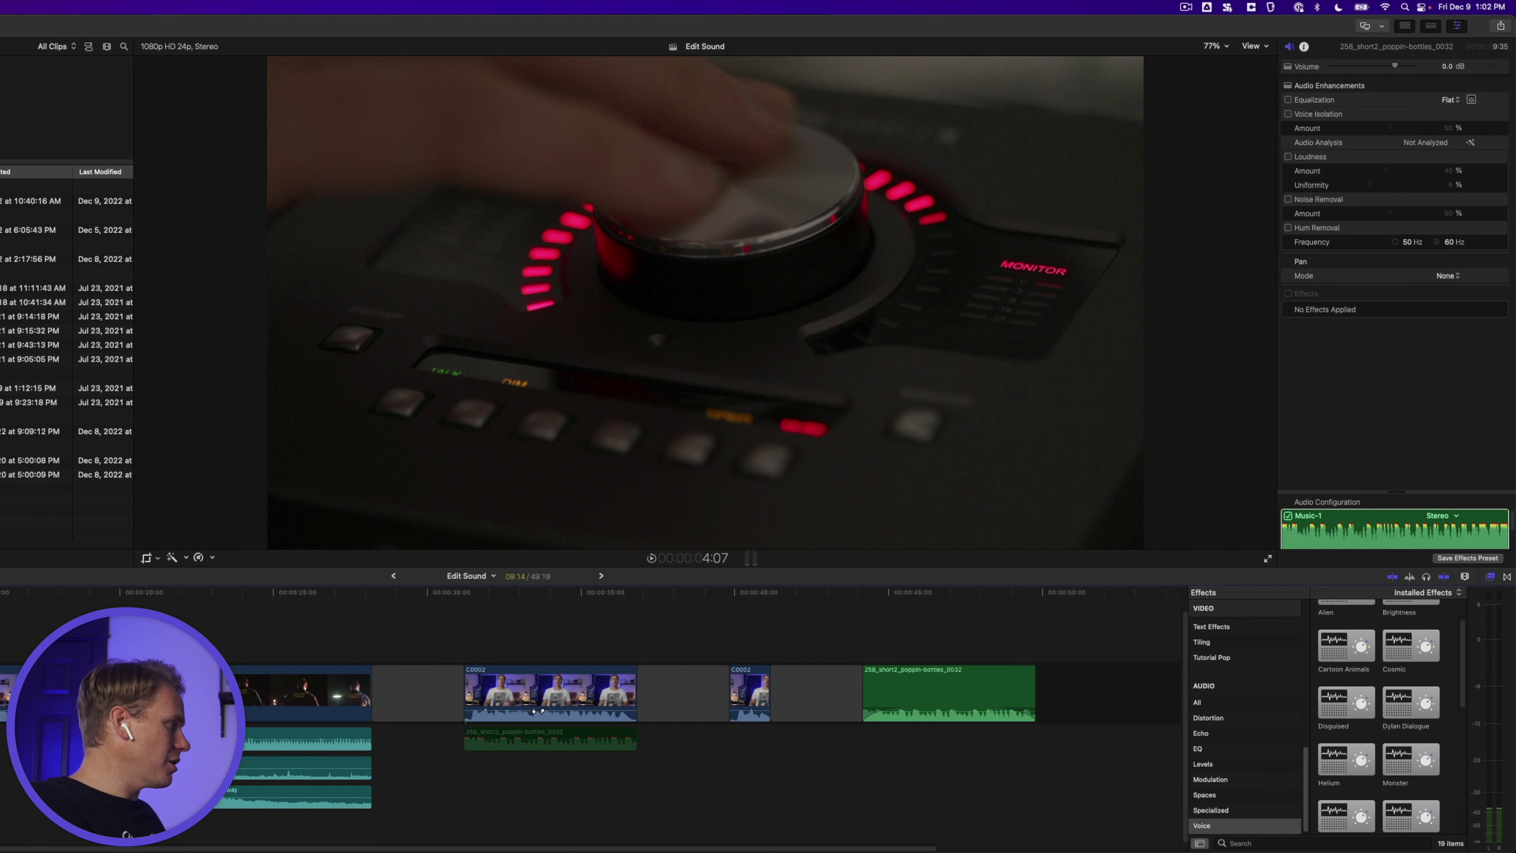
key("slash")
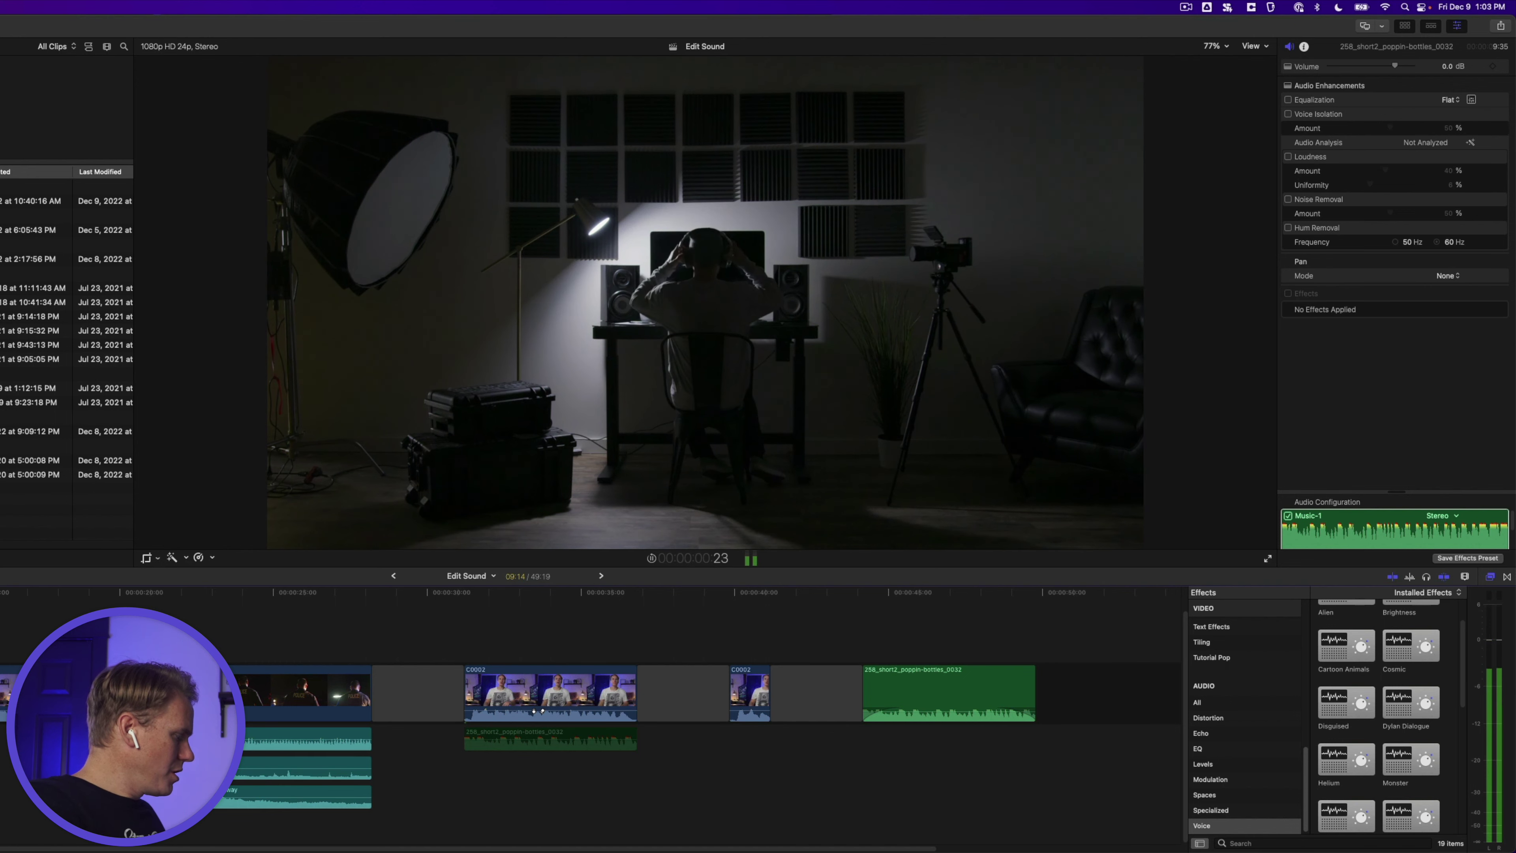
key("ctrl+minus")
key("ctrl+minus")
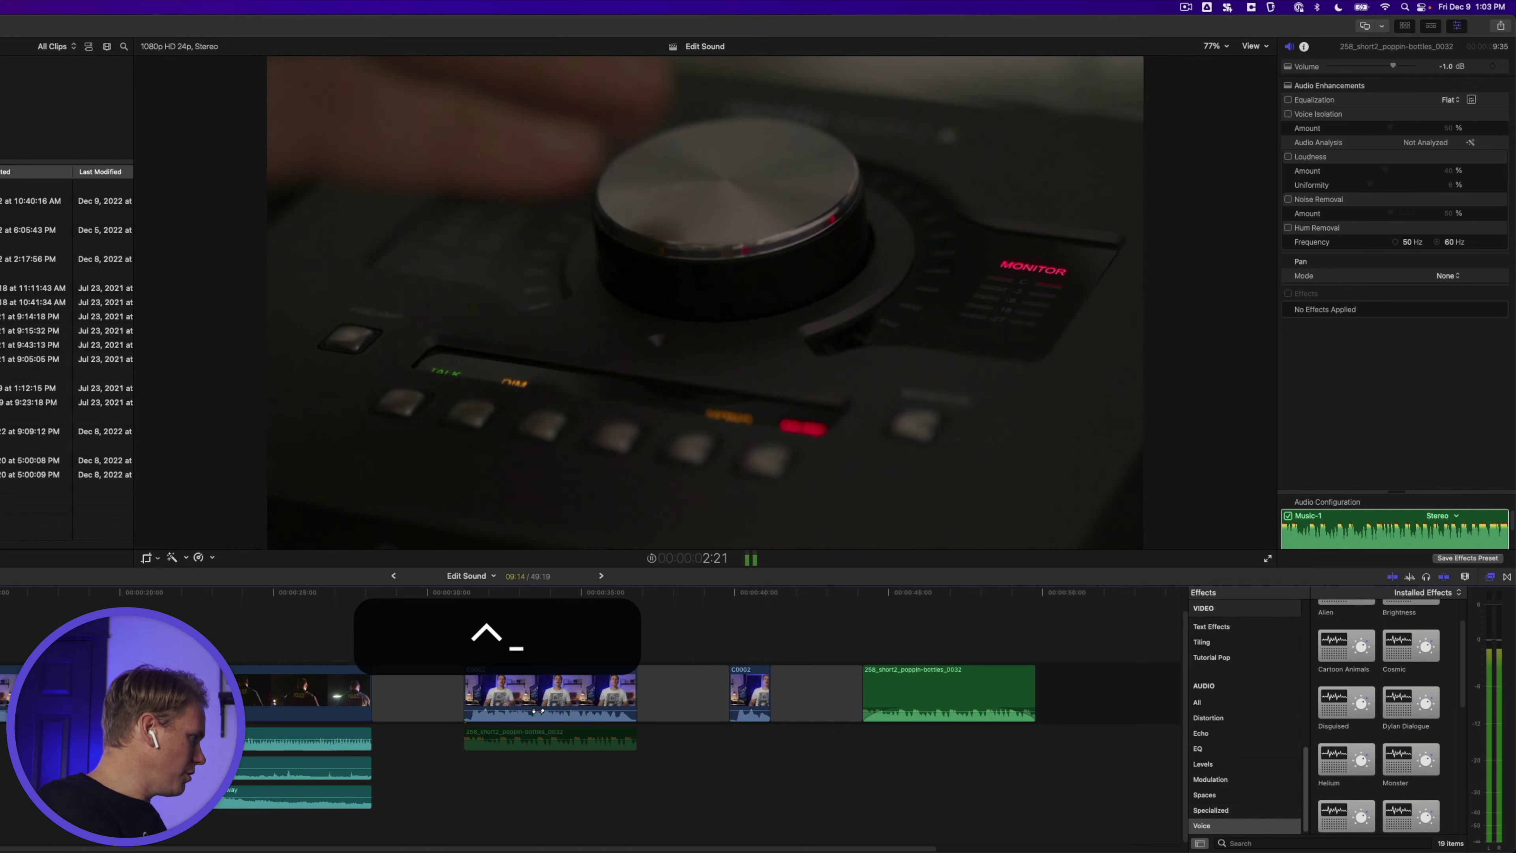
key("ctrl+minus")
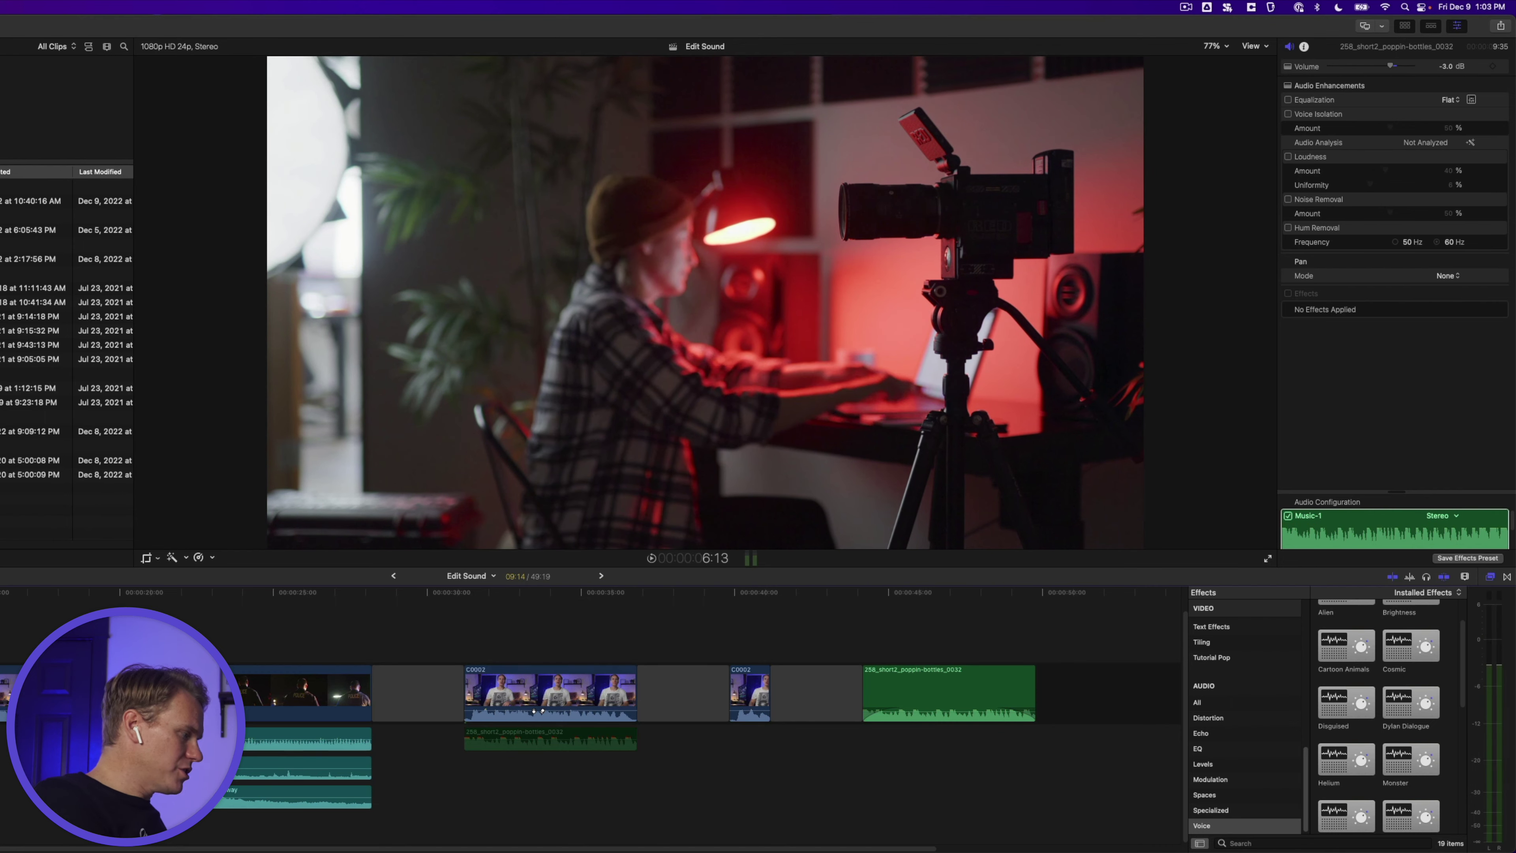
key("slash")
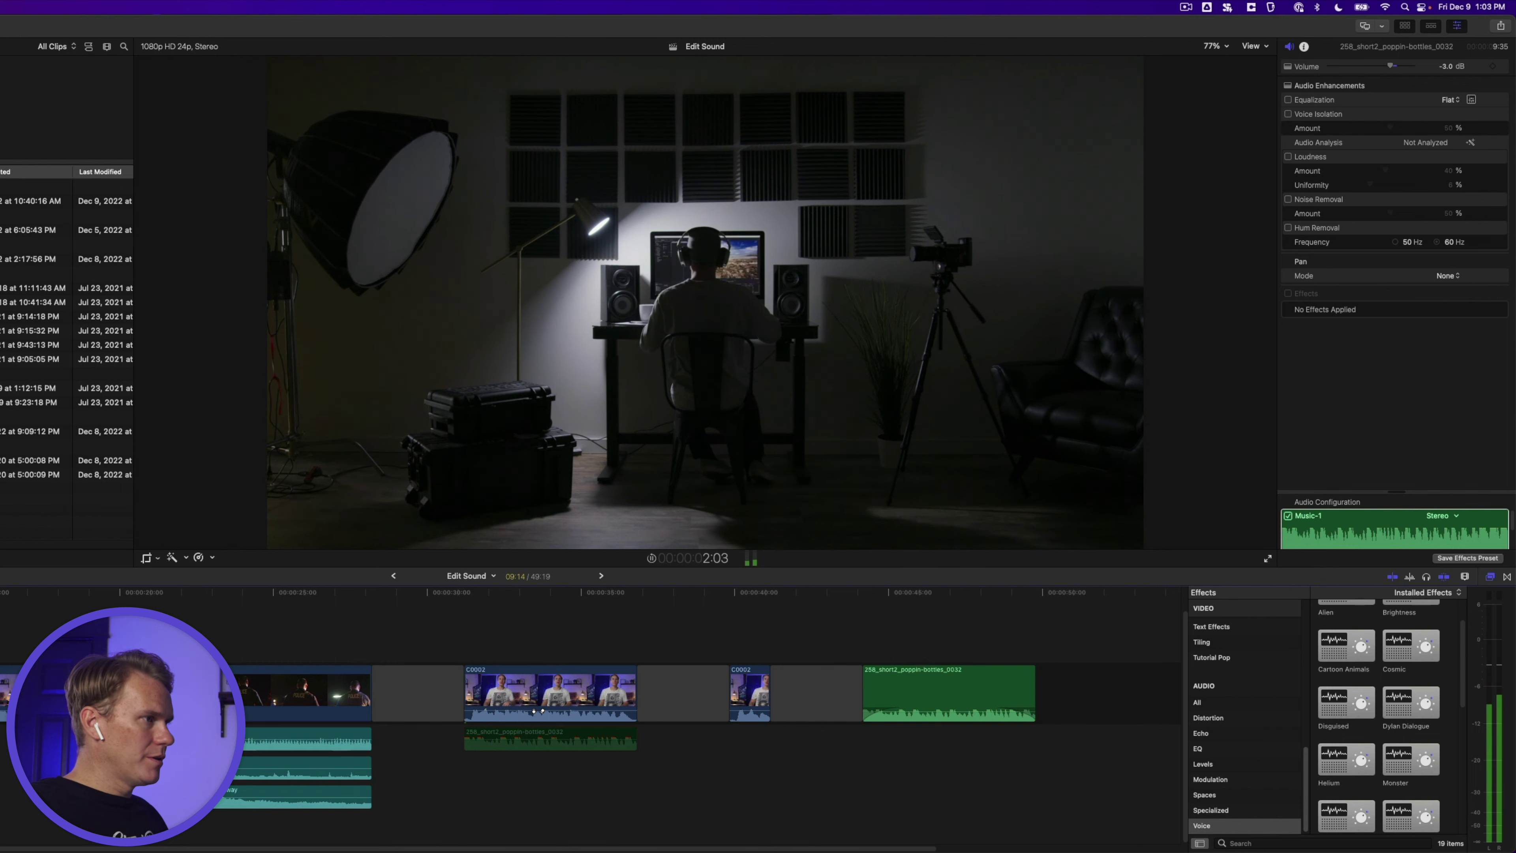
key("ctrl+equal")
key("ctrl+equal")
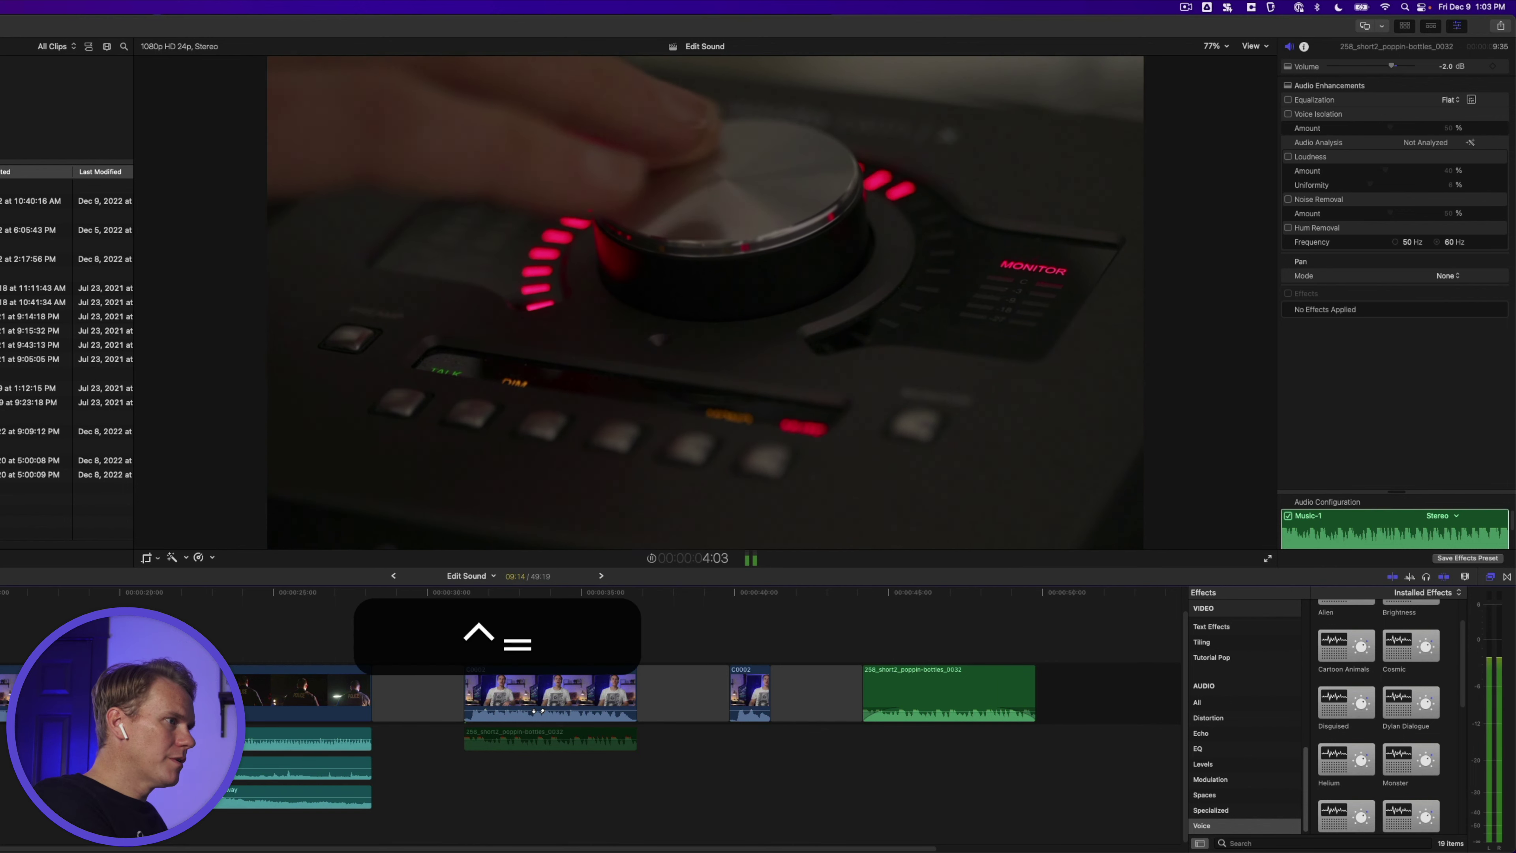
key("ctrl+minus")
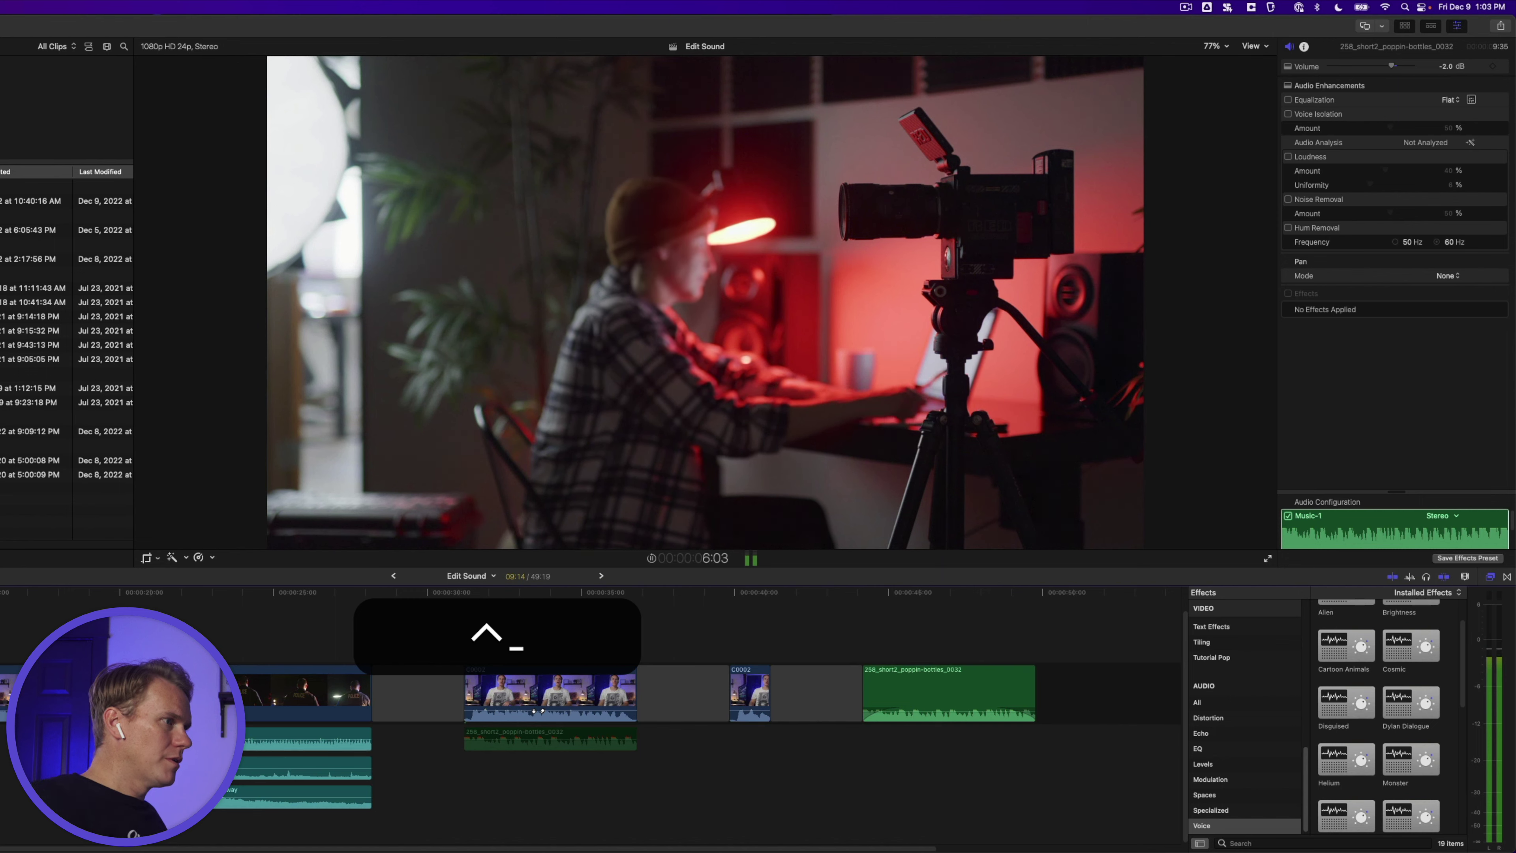
key("space")
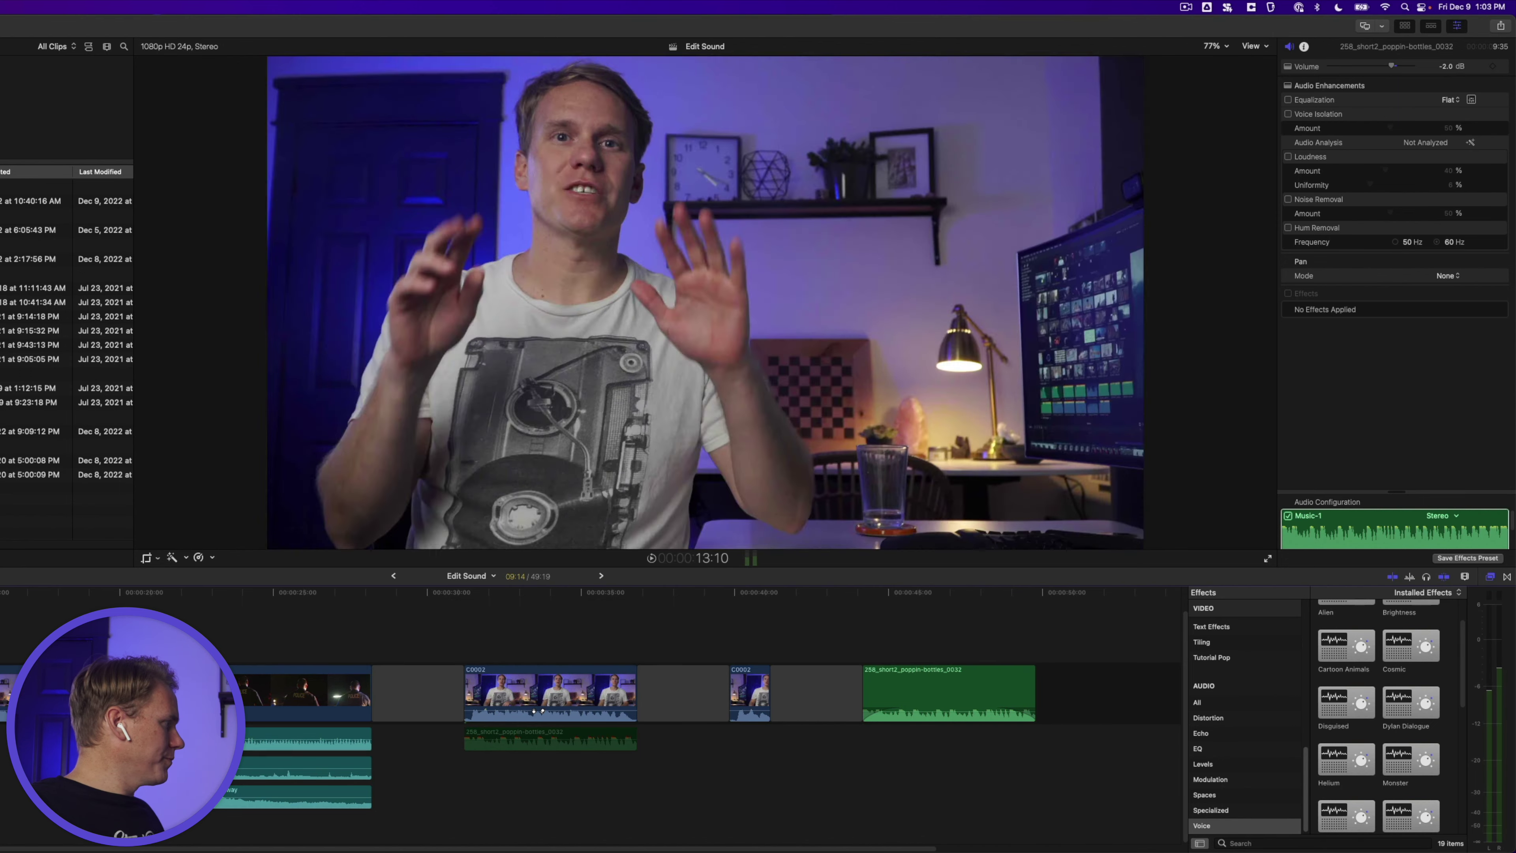
Zoom in on the C0002 clip and its music, then play the passage to judge the balance
key("z")
left_click_drag(460, 643, 671, 767)
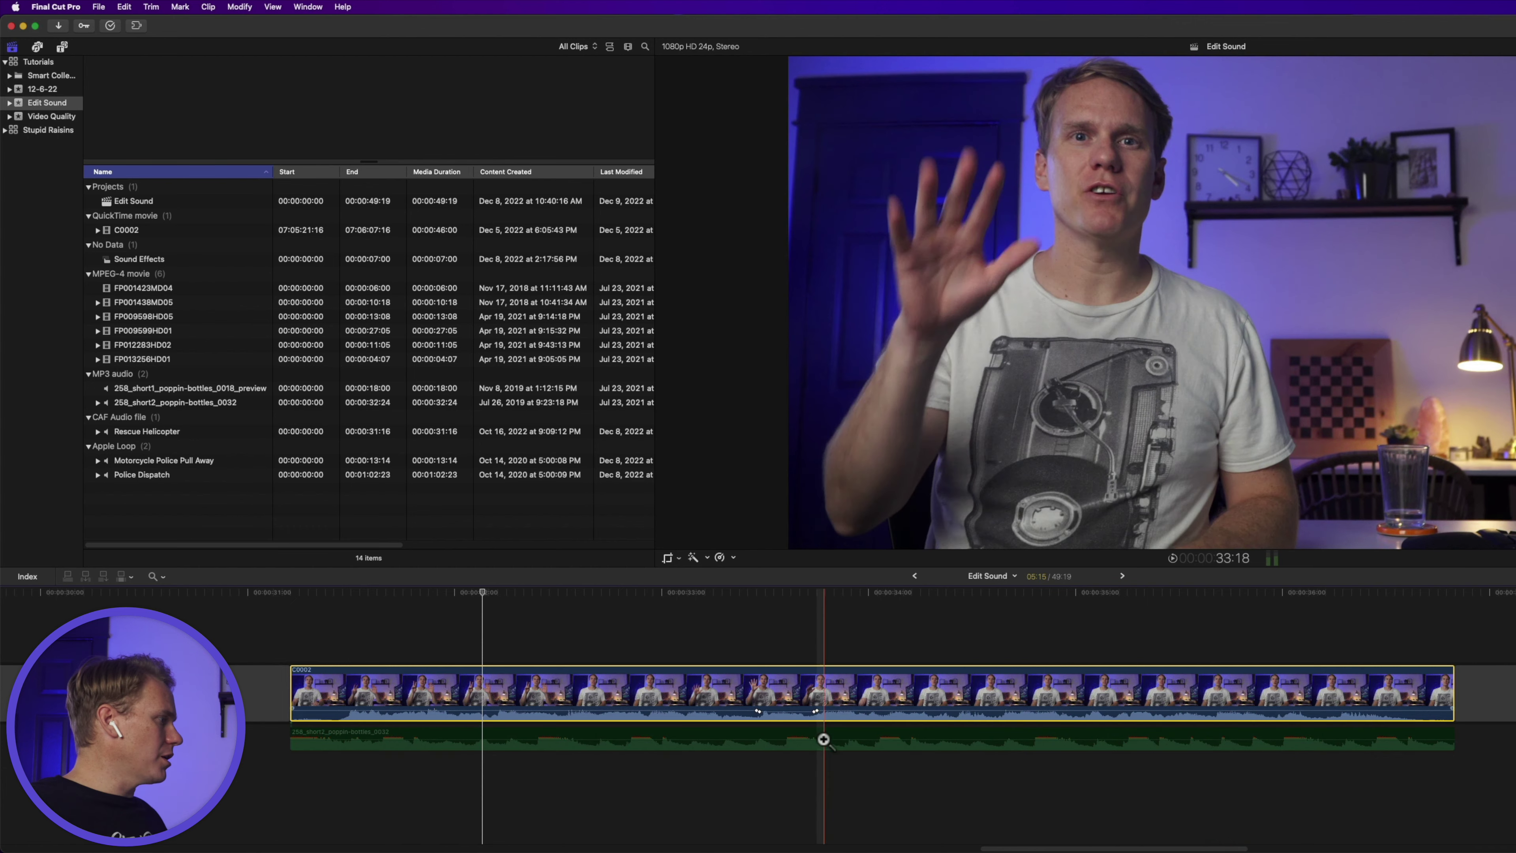
key("a")
left_click(823, 736)
key("v")
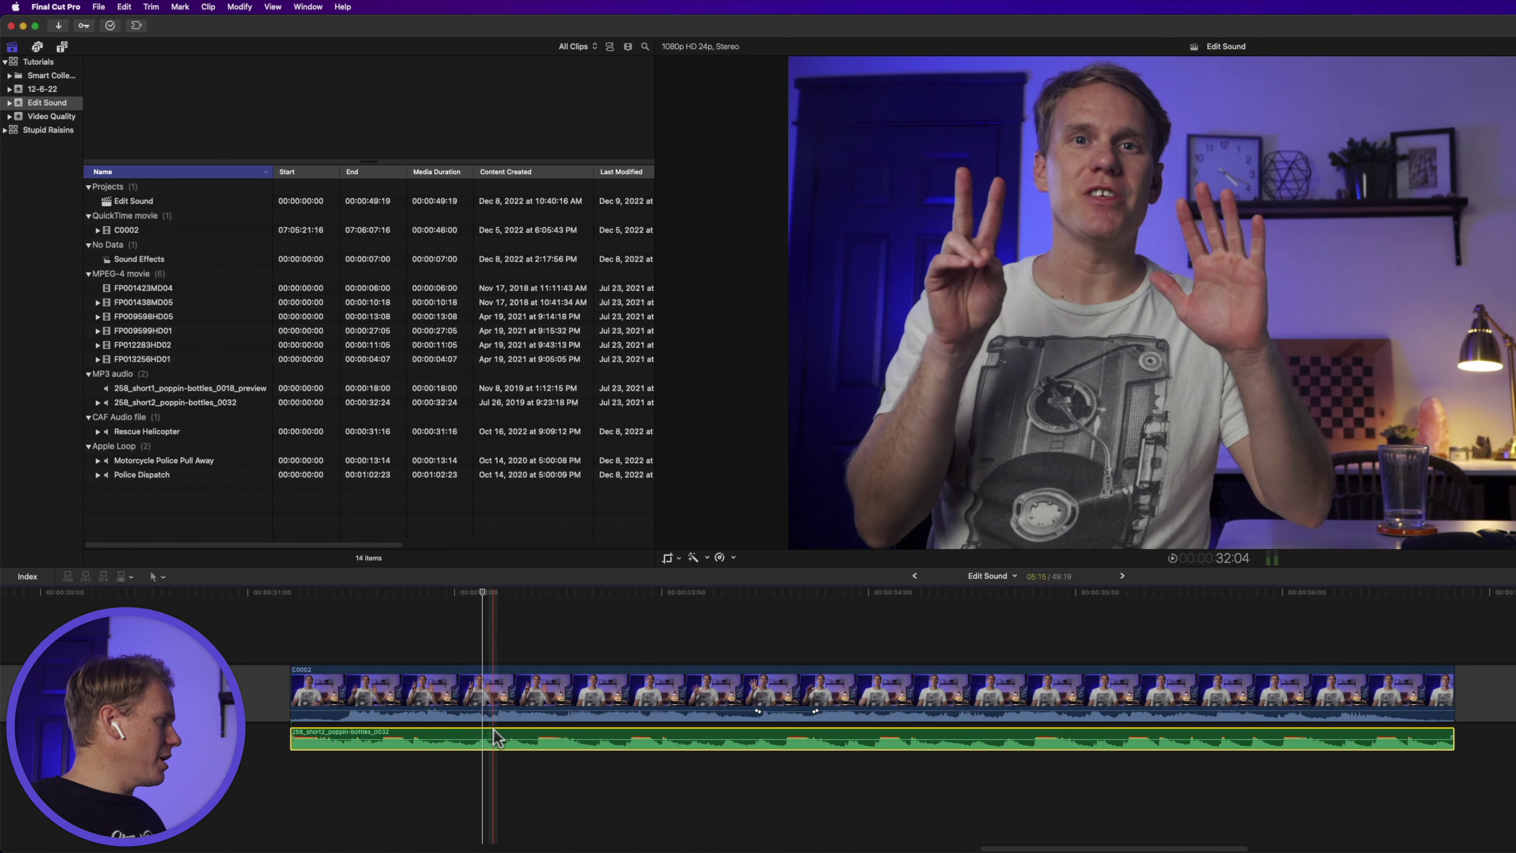
left_click(521, 686)
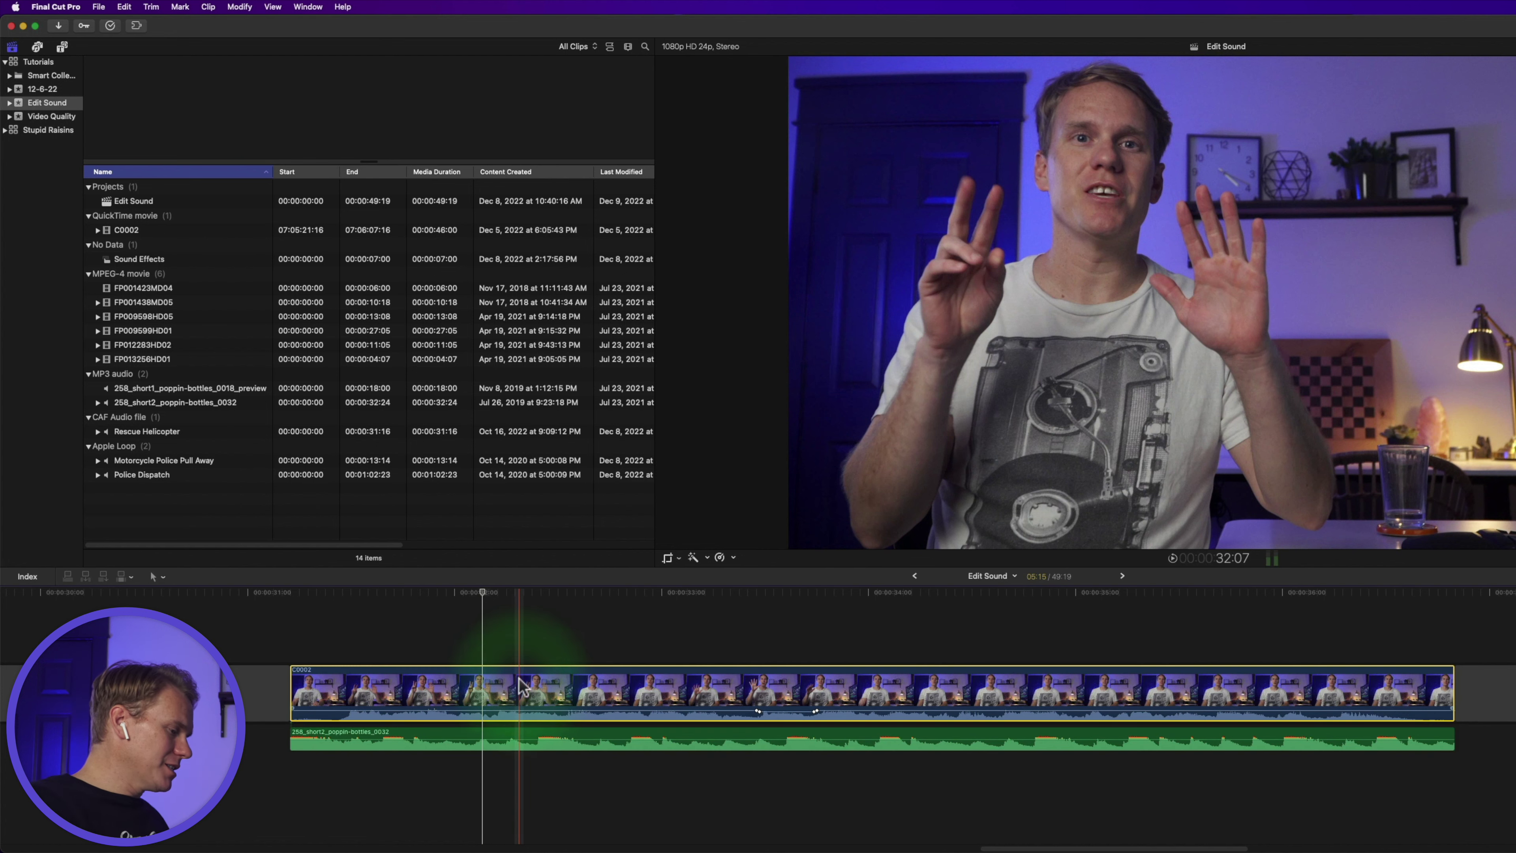
key("/")
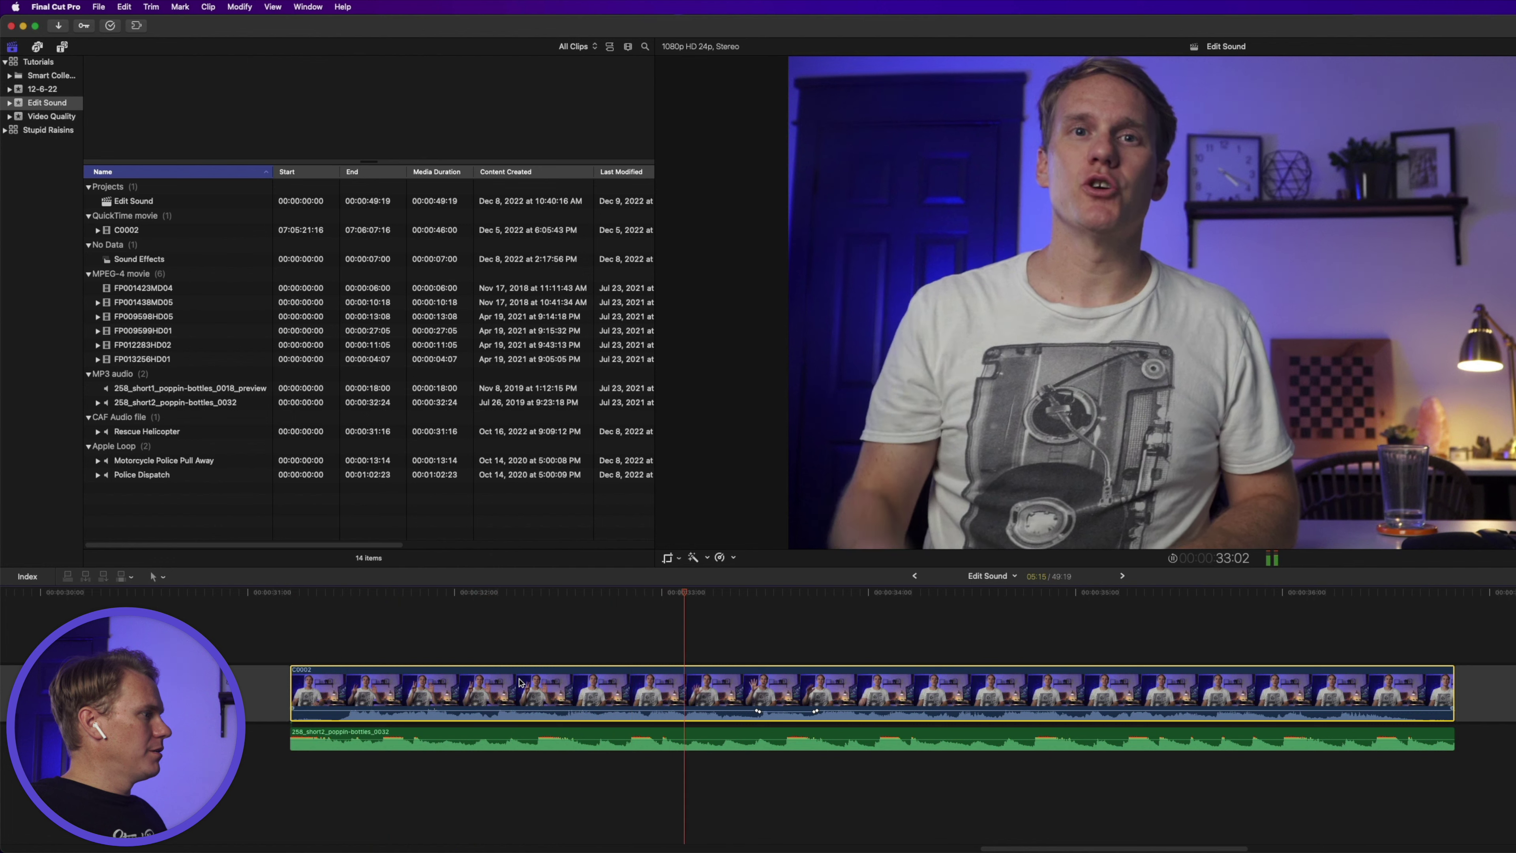
key("space")
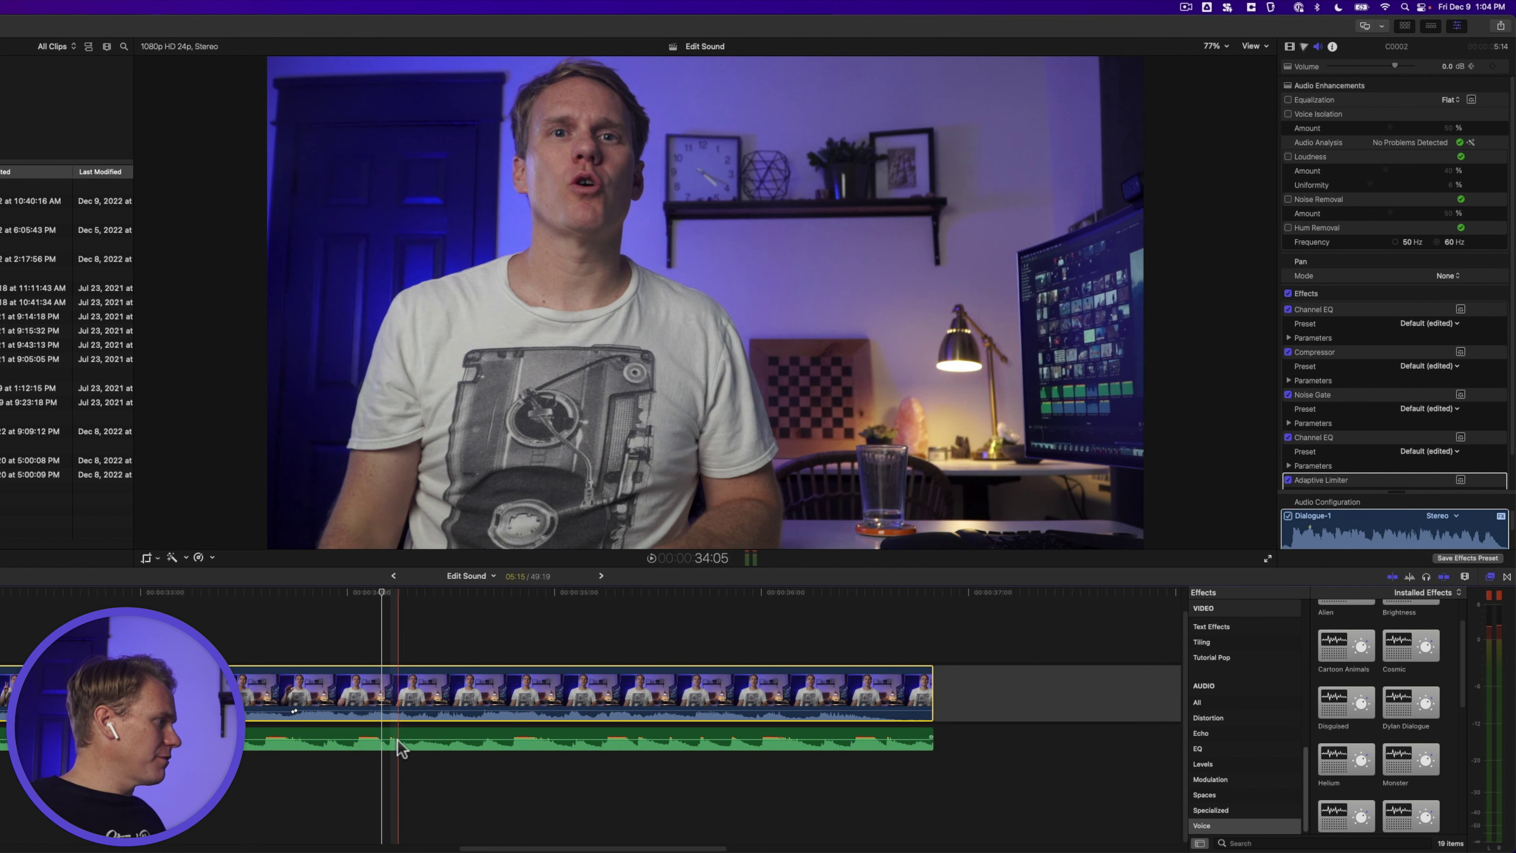
Add a Channel EQ to the music clip cutting about -18 dB near 770 Hz
left_click(397, 734)
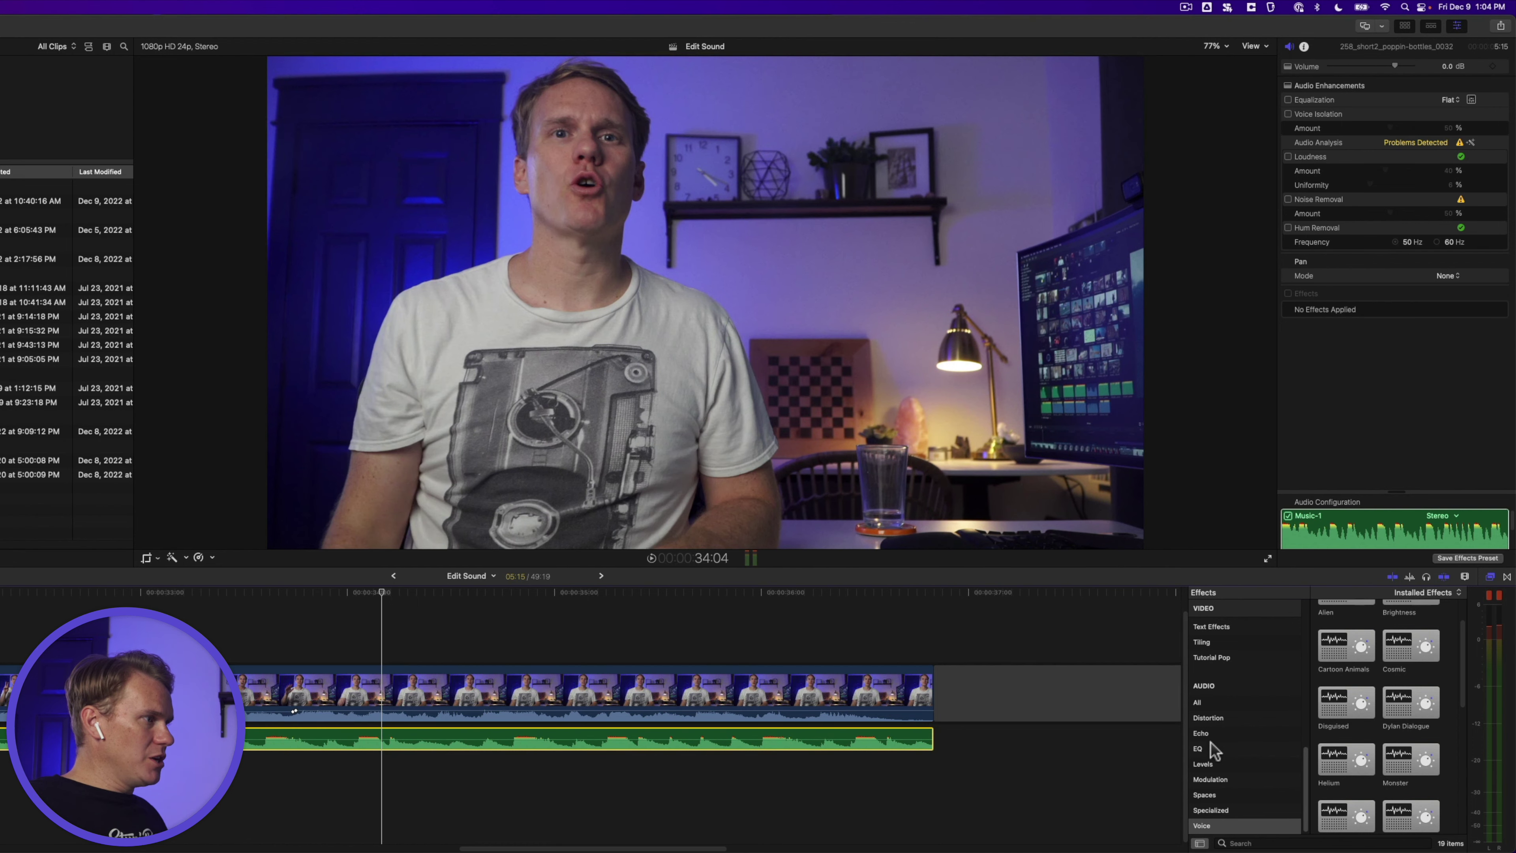
left_click(1210, 748)
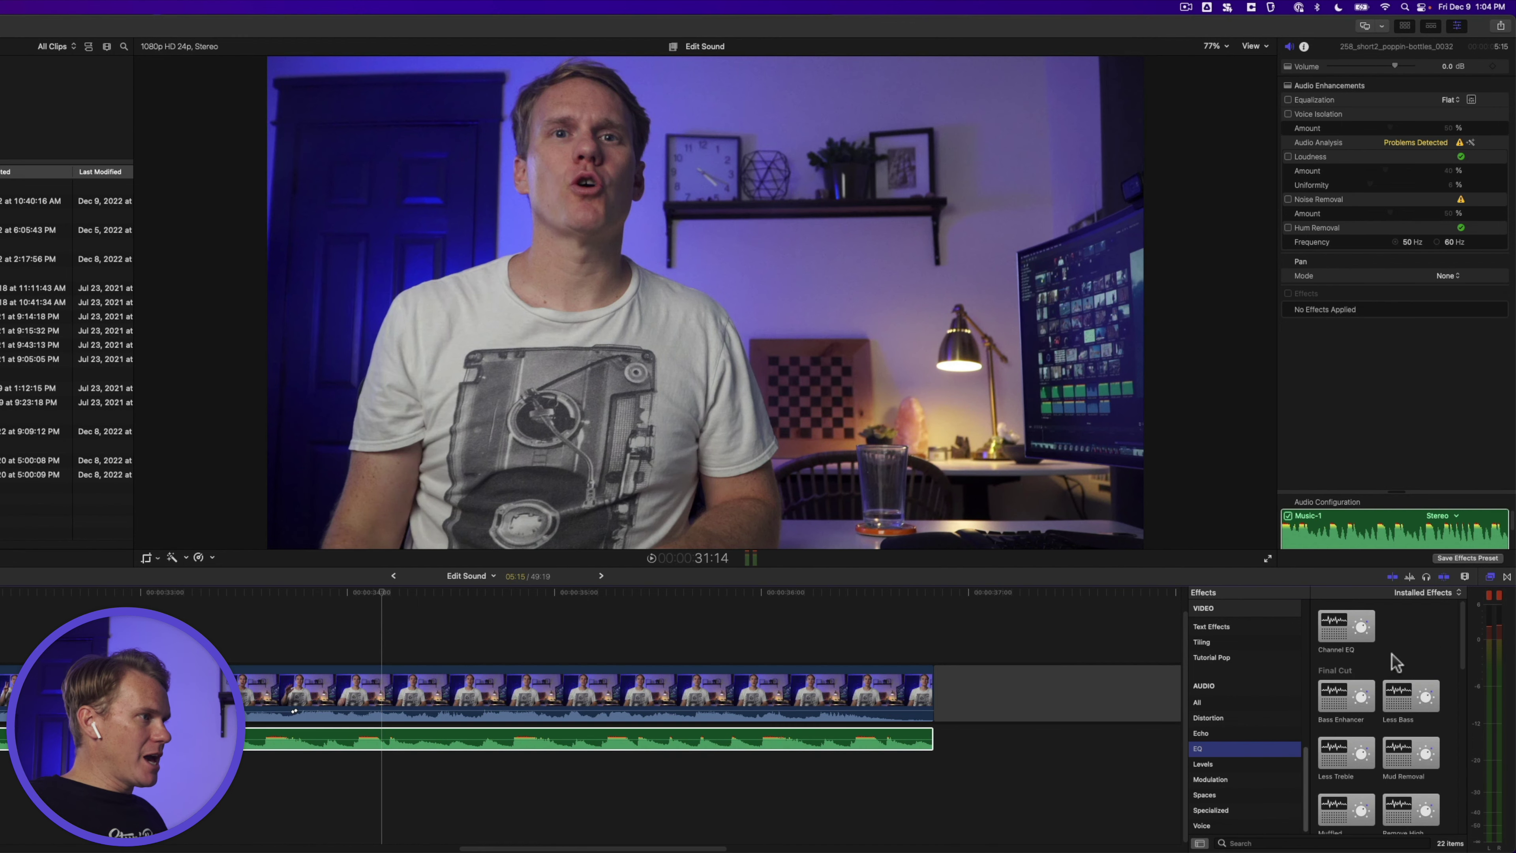
left_click_drag(1344, 633, 483, 746)
left_click(1461, 309)
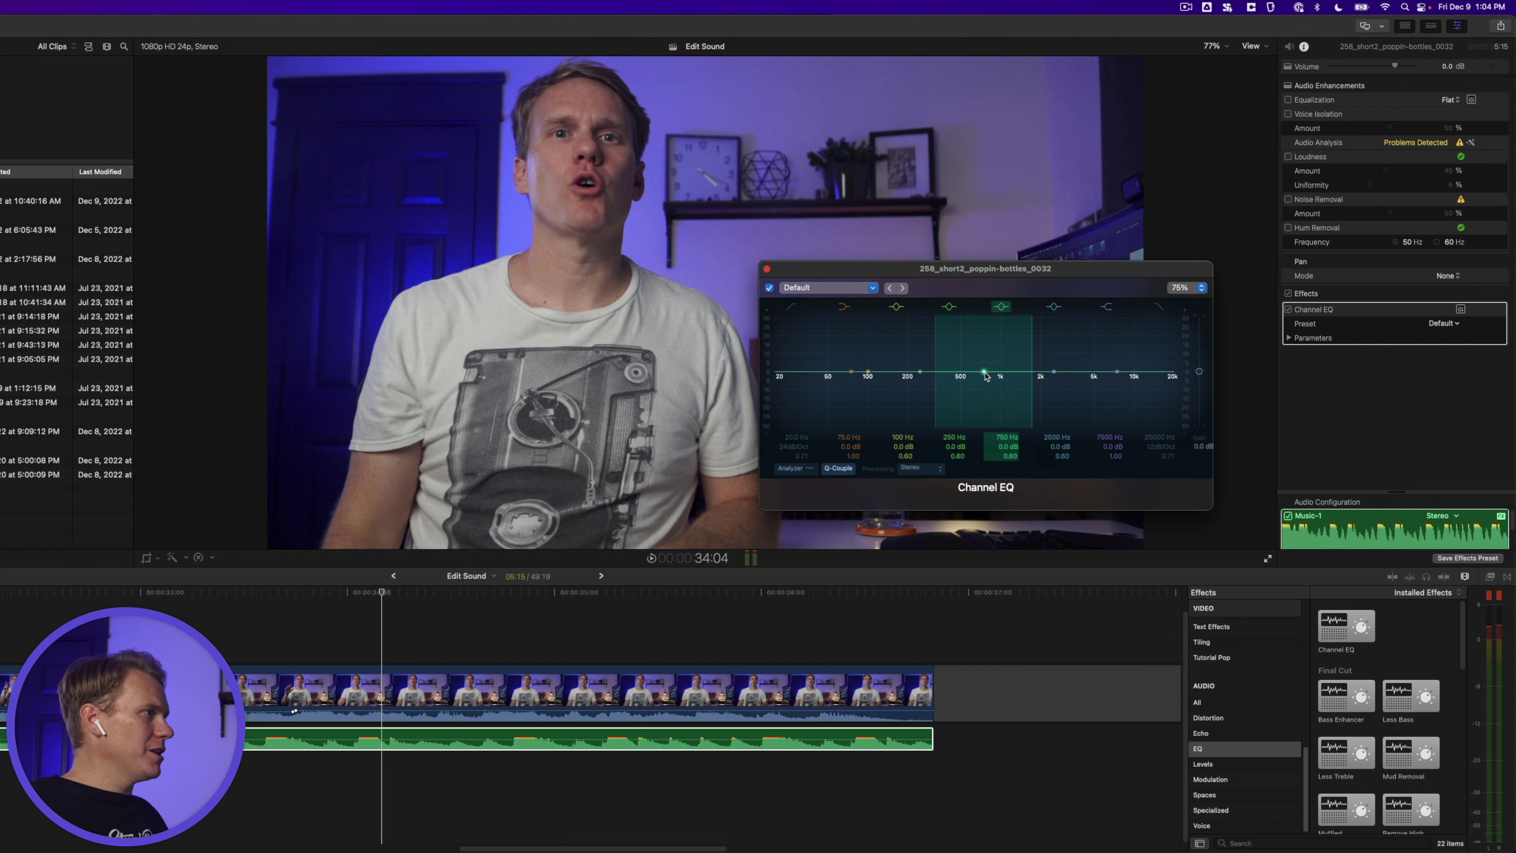
mouse_move(985, 373)
left_mouse_down()
mouse_move(984, 406)
mouse_move(987, 372)
left_mouse_up()
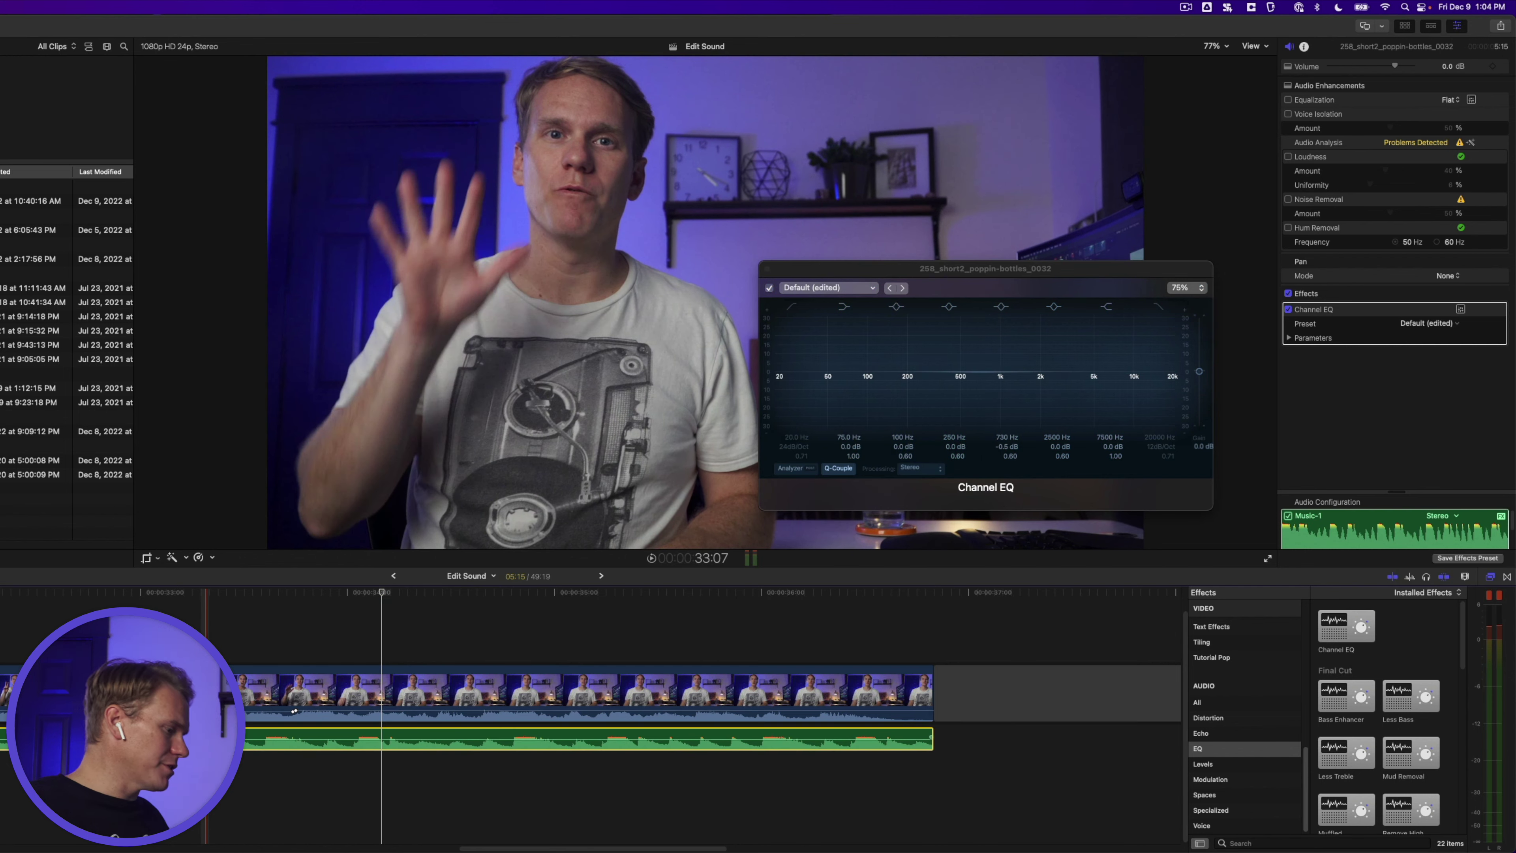
left_click_drag(984, 372, 987, 418)
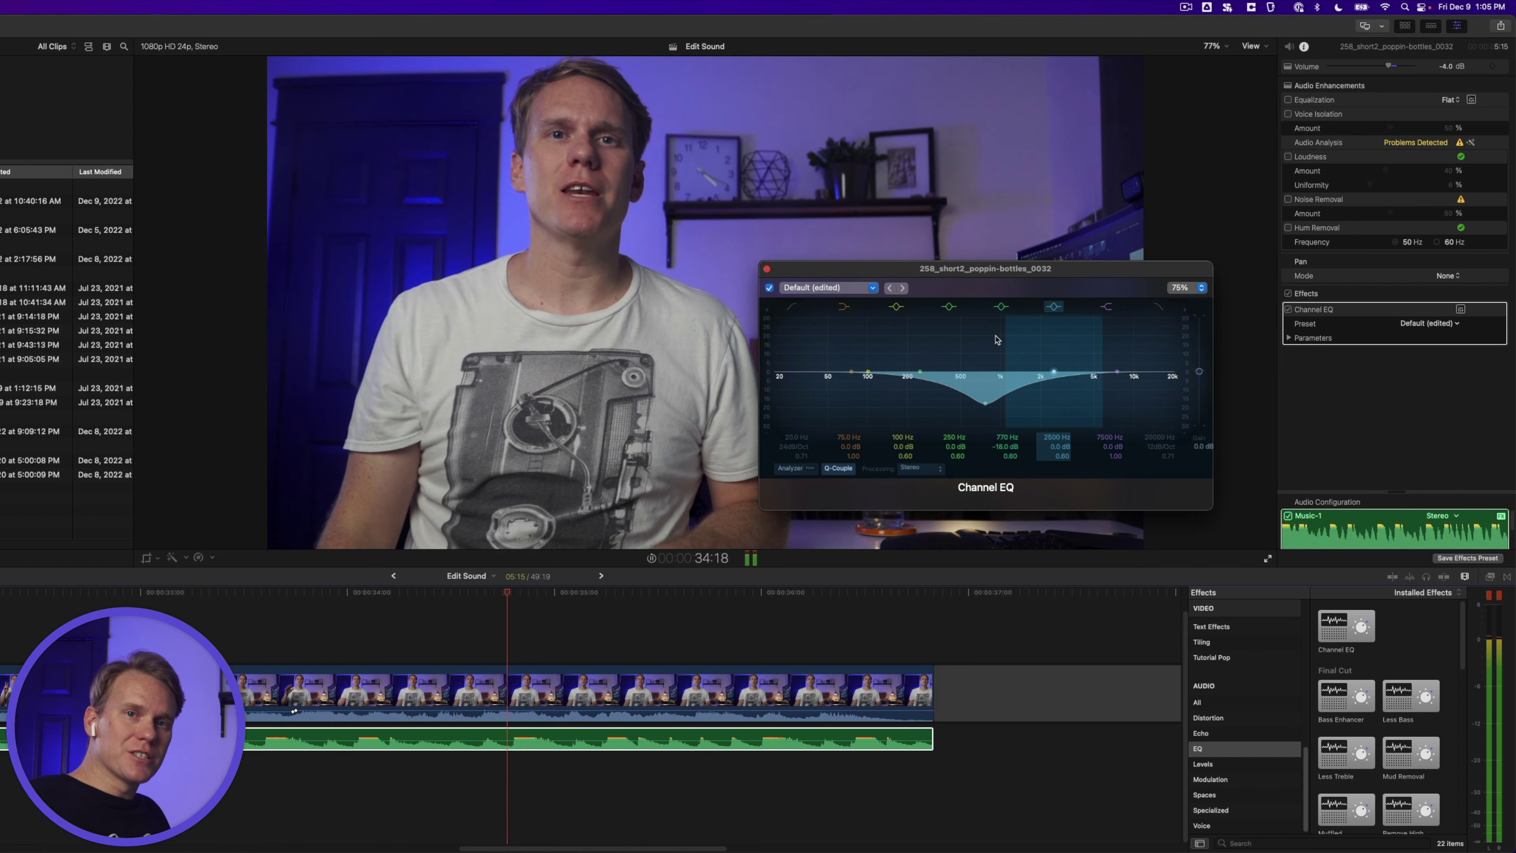
key("space")
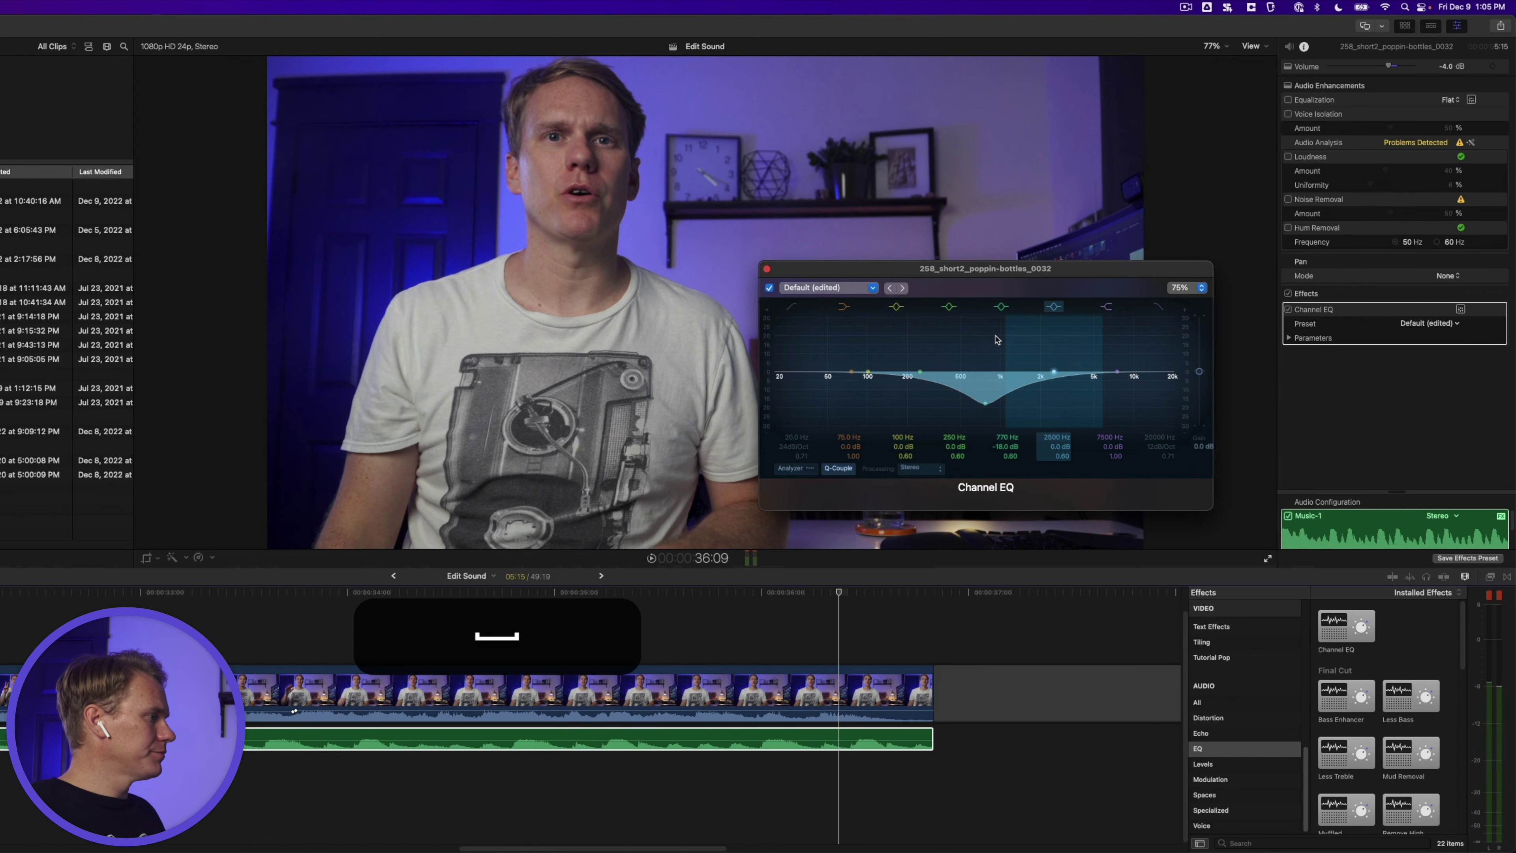
left_click(1288, 293)
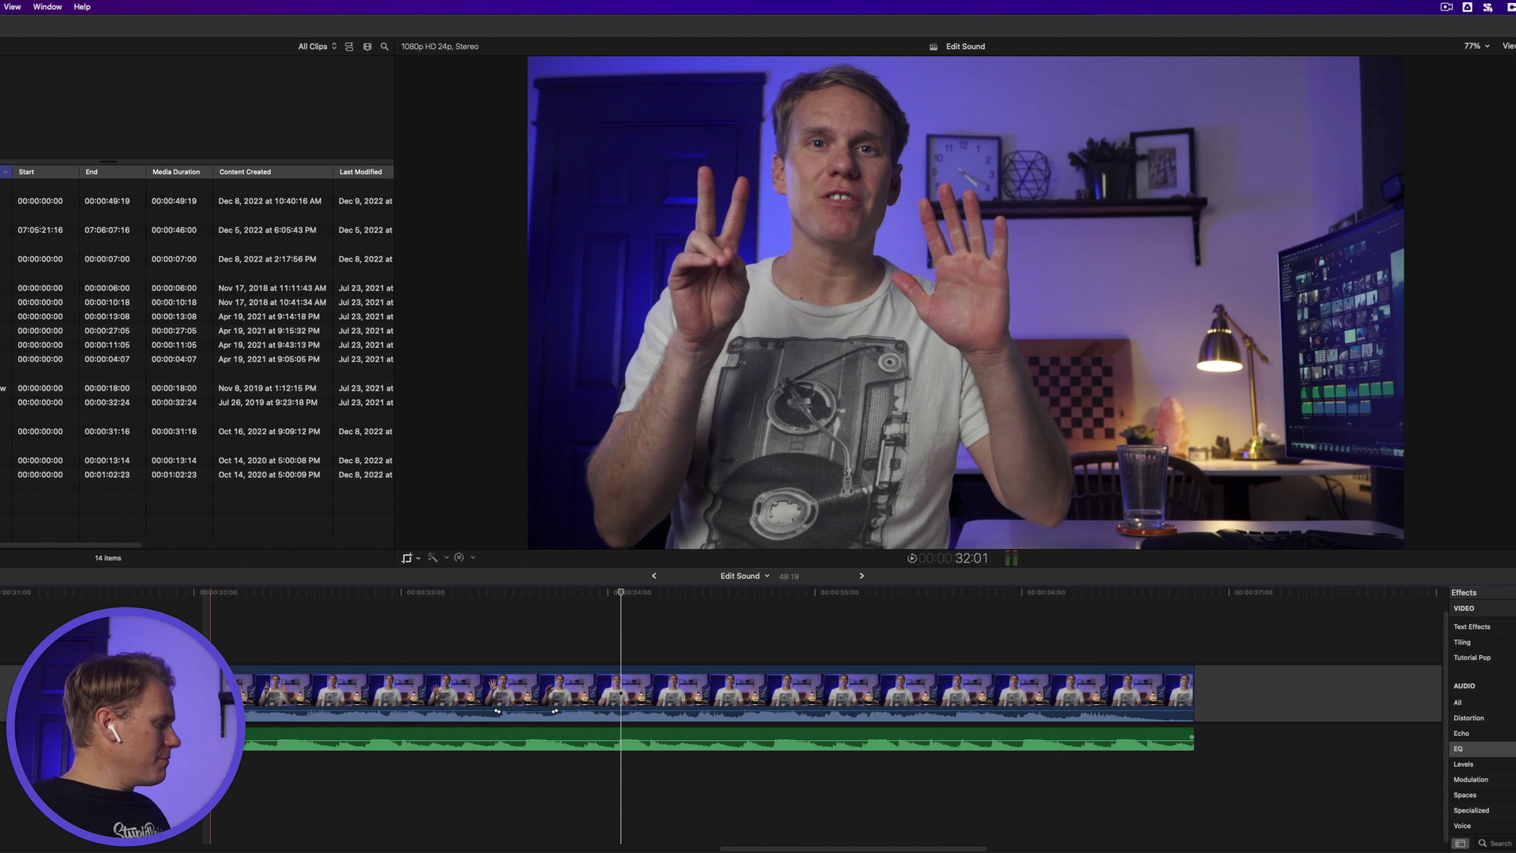
Select a roughly three-second range of the music clip and lower its volume there to -13 dB
key("r")
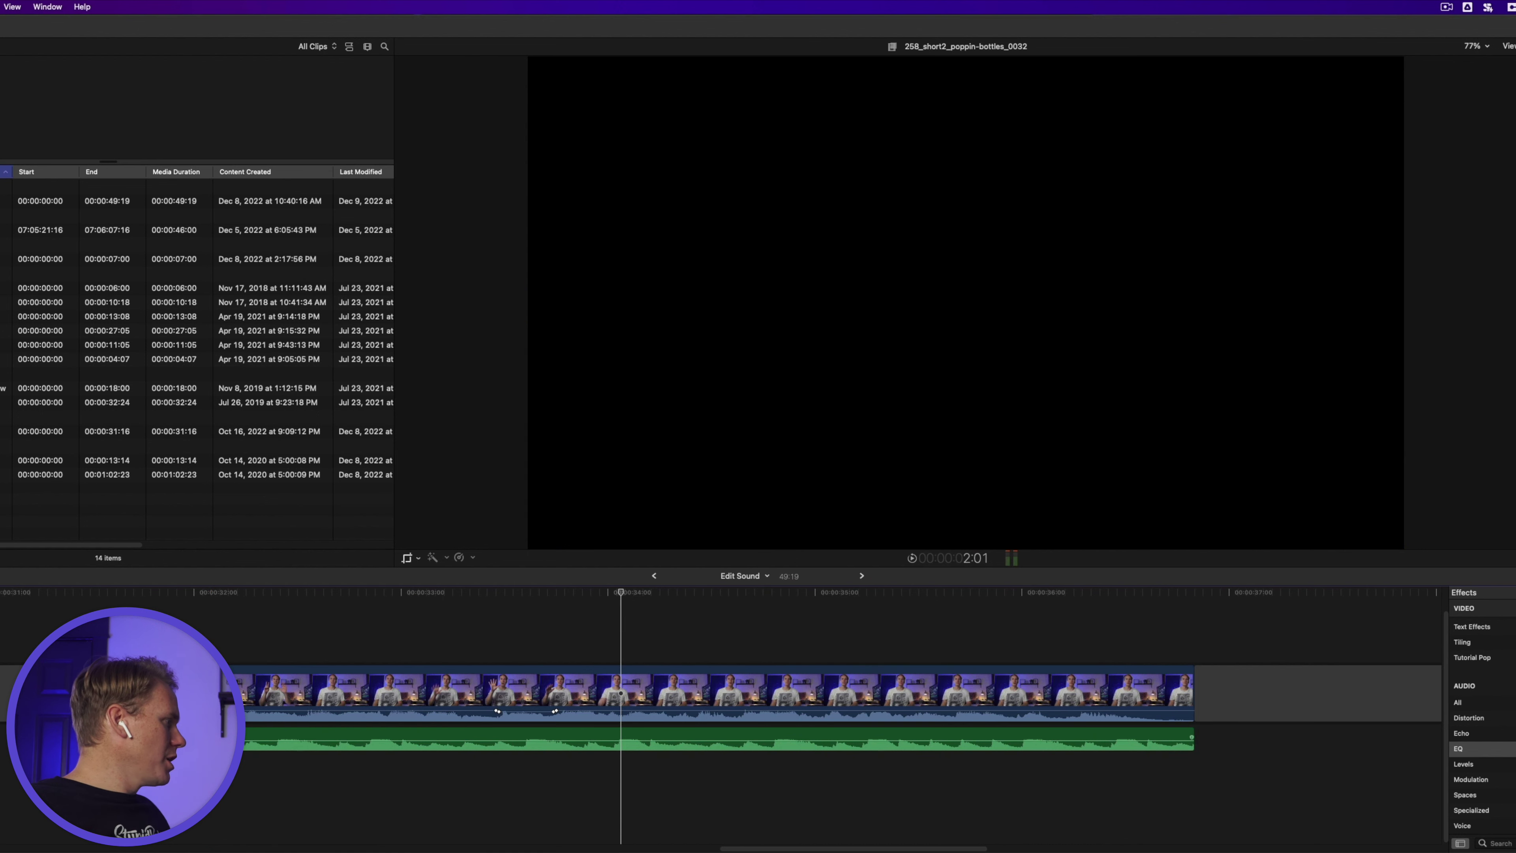
left_click_drag(245, 738, 982, 723)
left_click_drag(847, 729, 846, 740)
key("super")
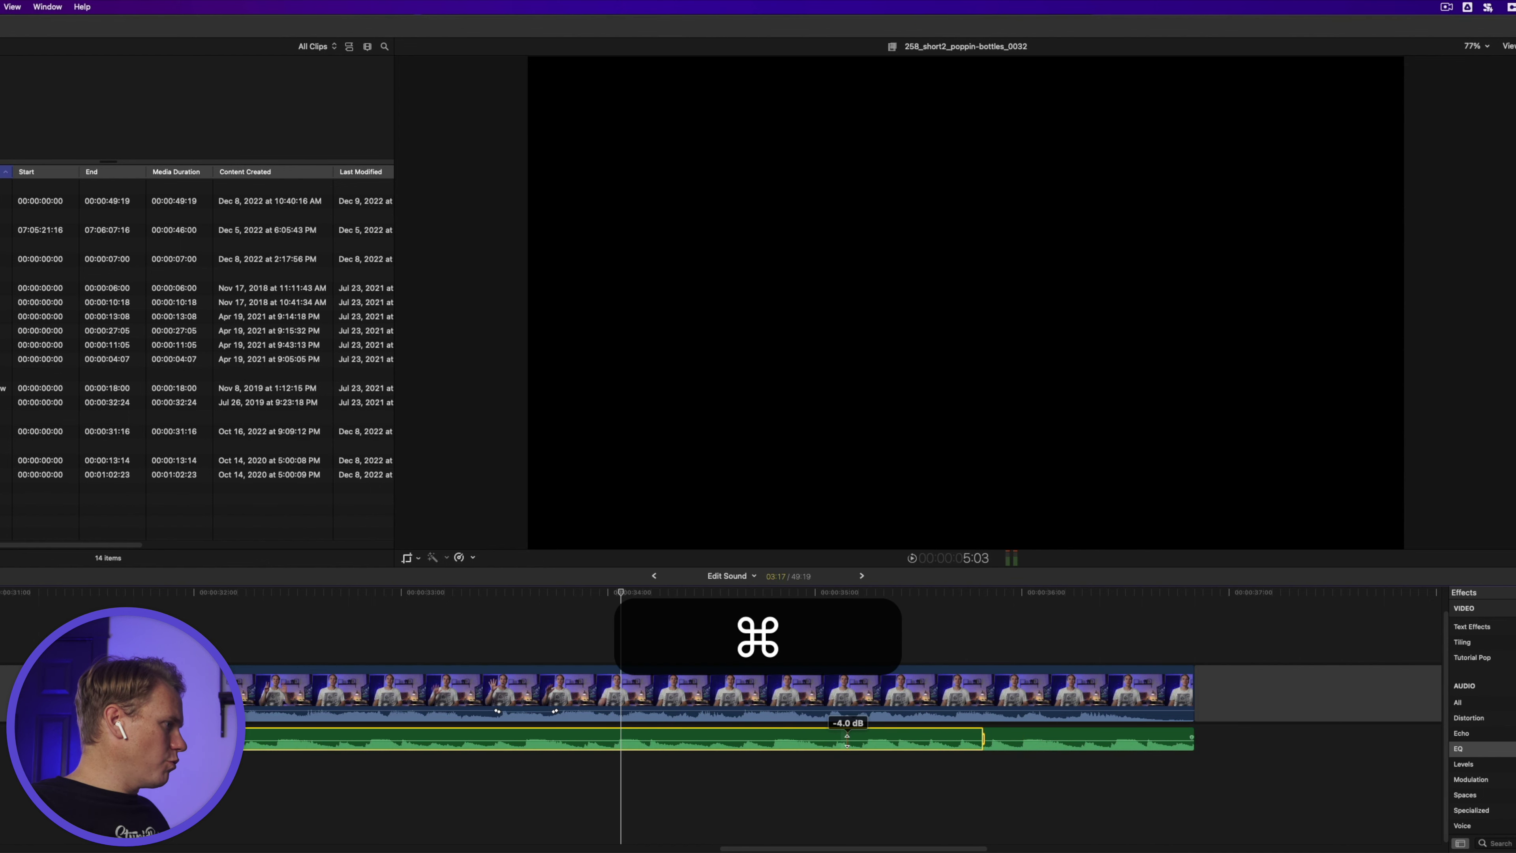
left_click_drag(848, 747, 846, 759)
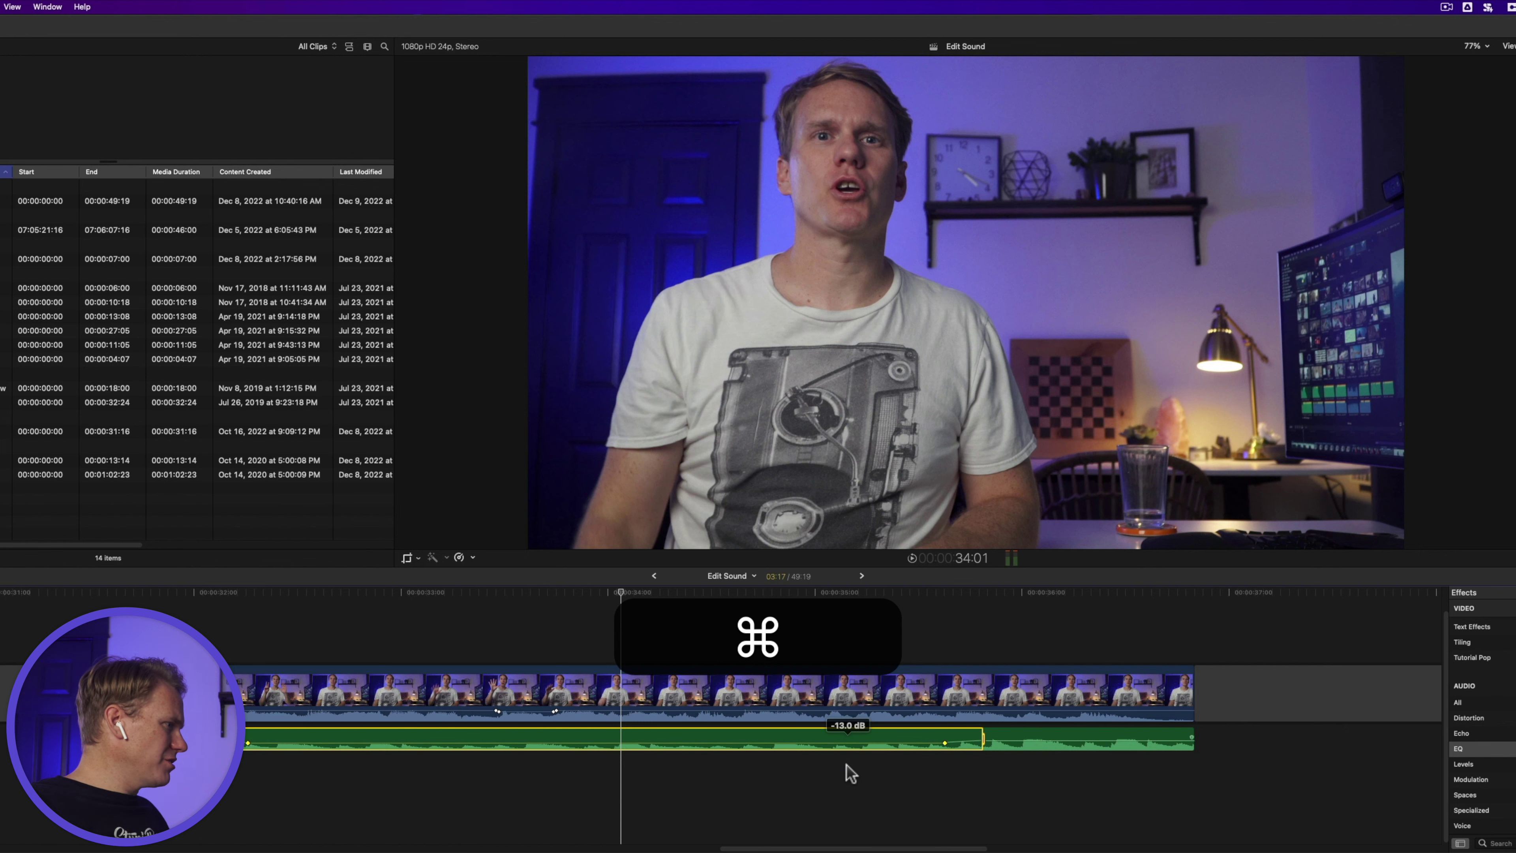
left_click(847, 768)
left_click(30, 592)
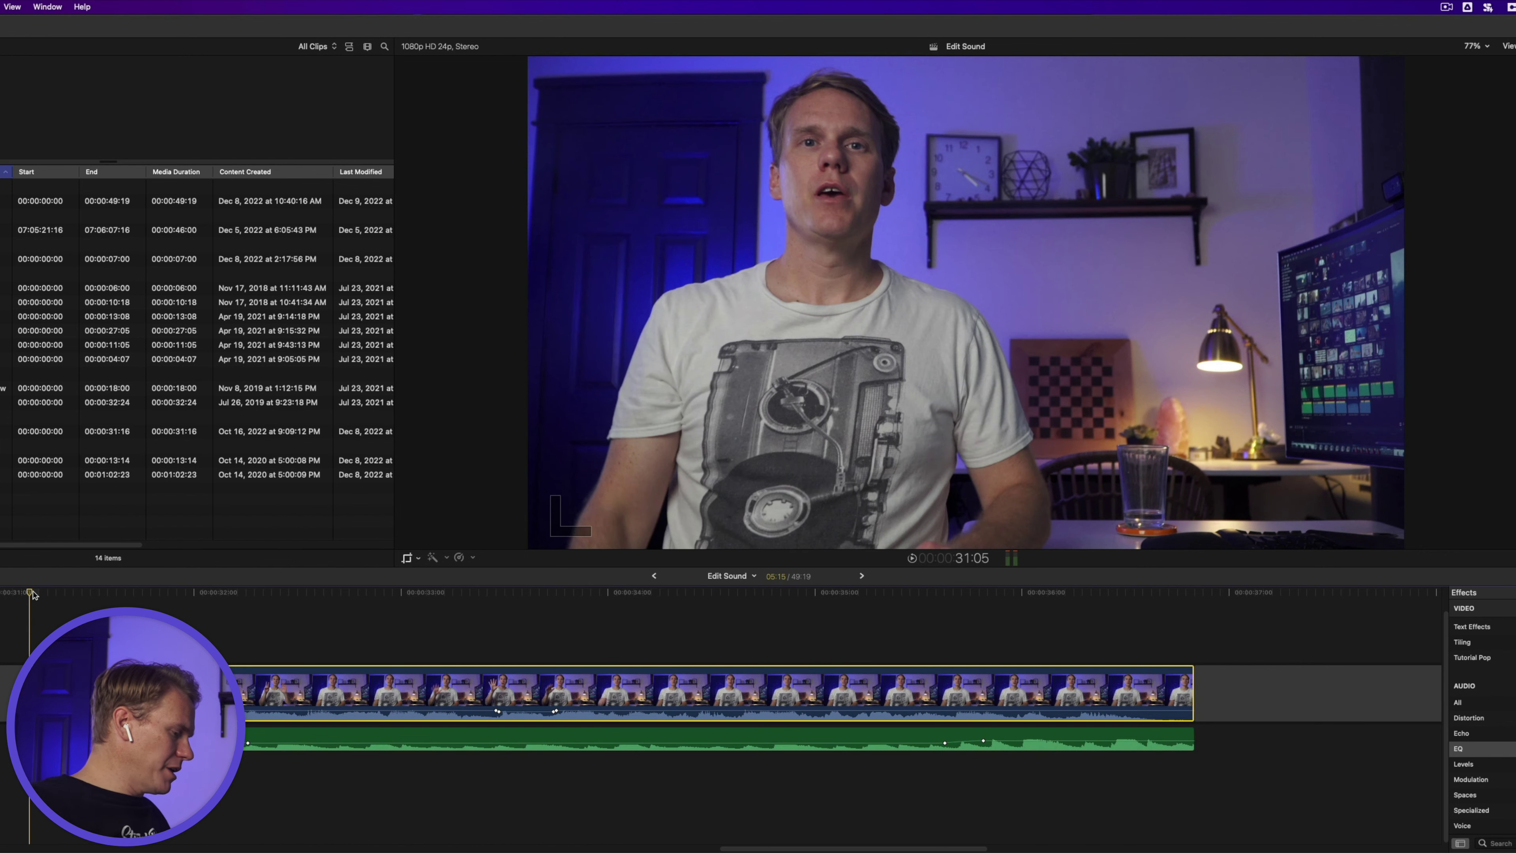
key("space")
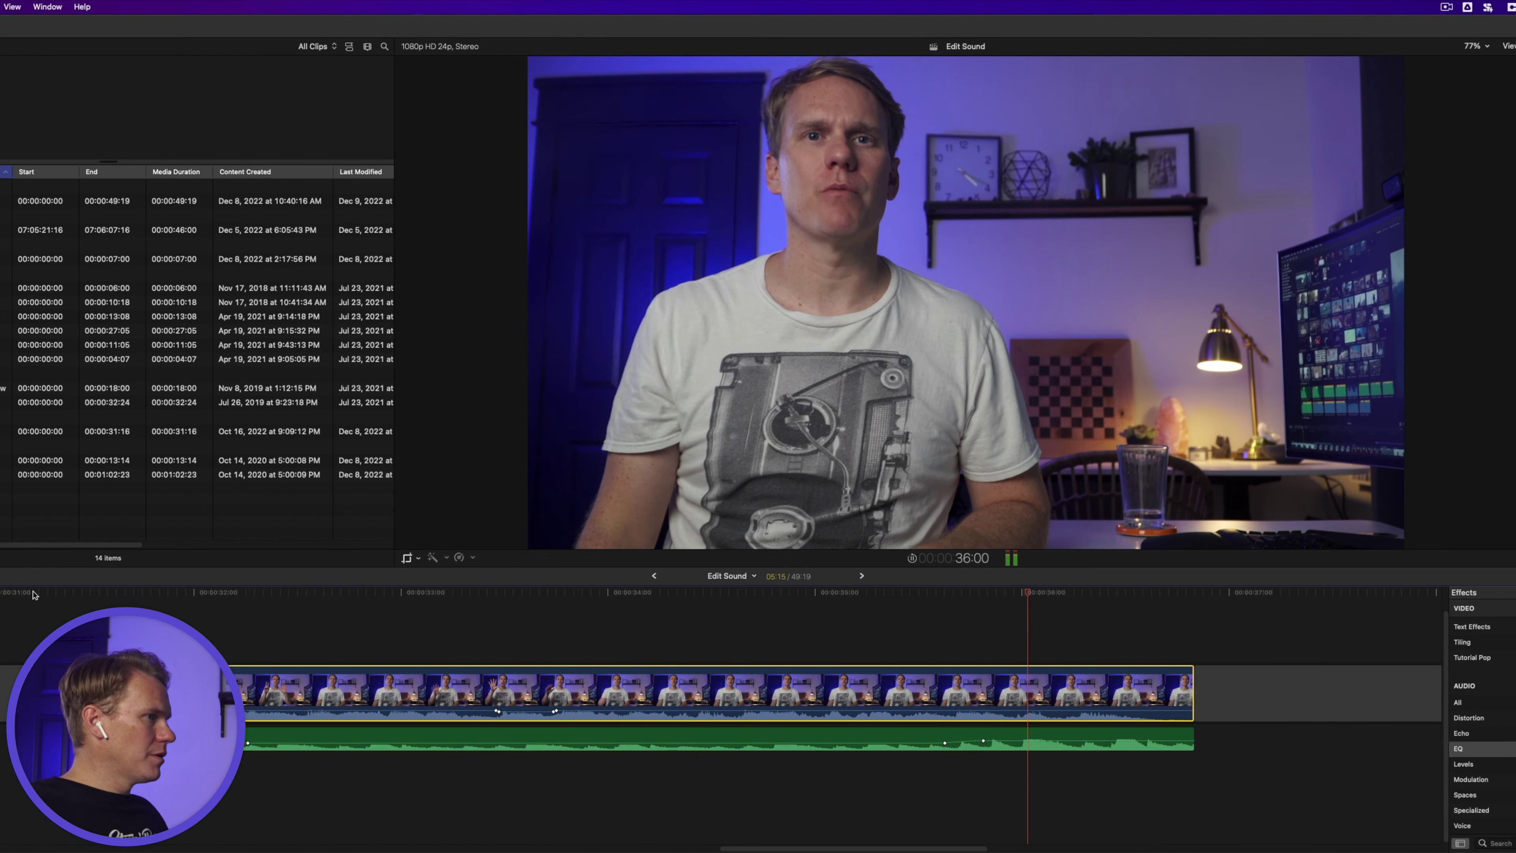
left_click(30, 592)
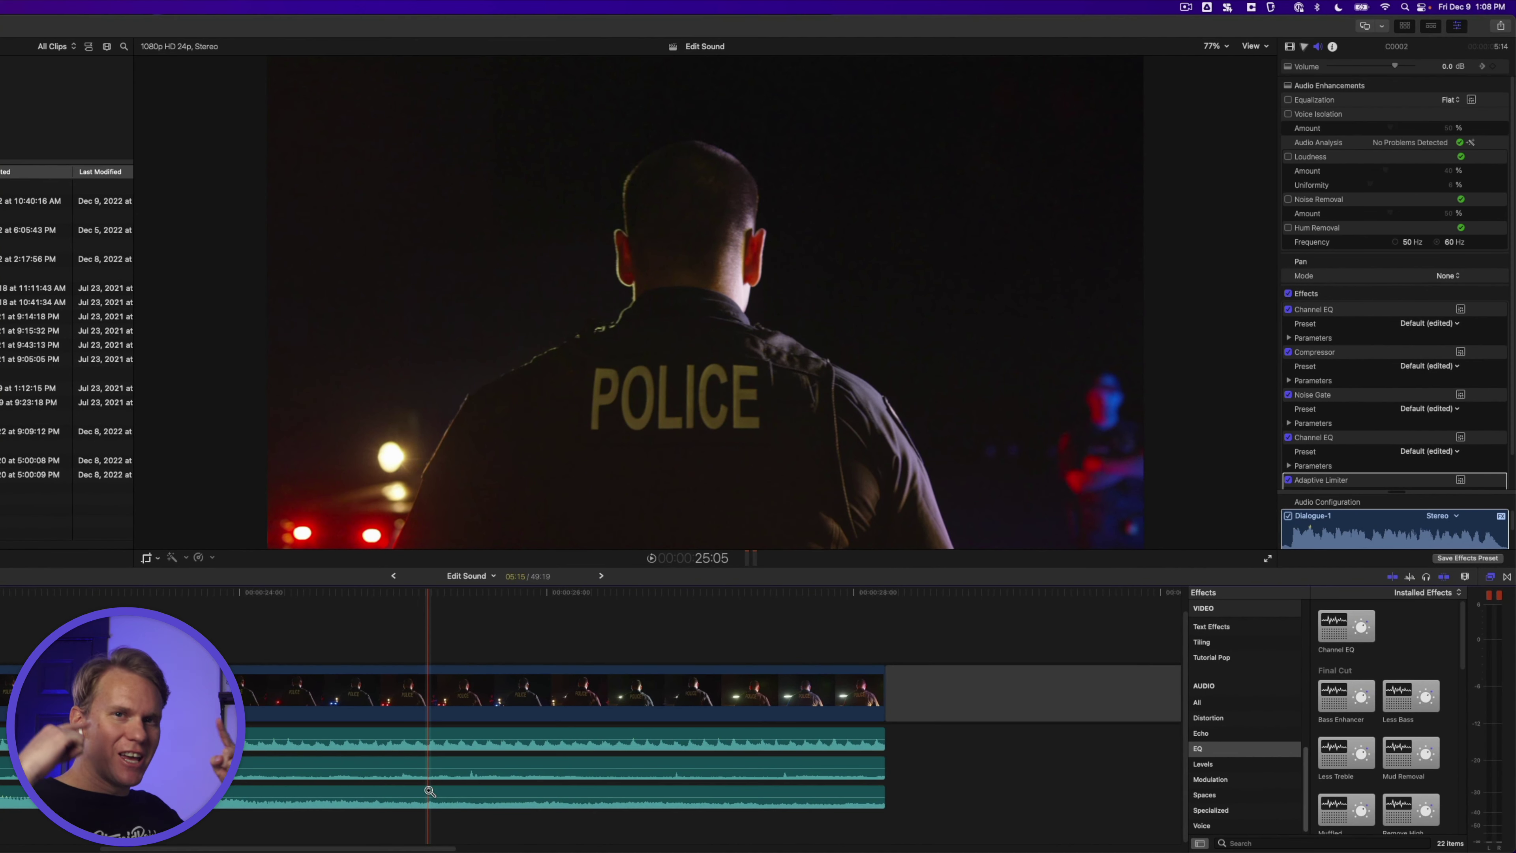
key("a")
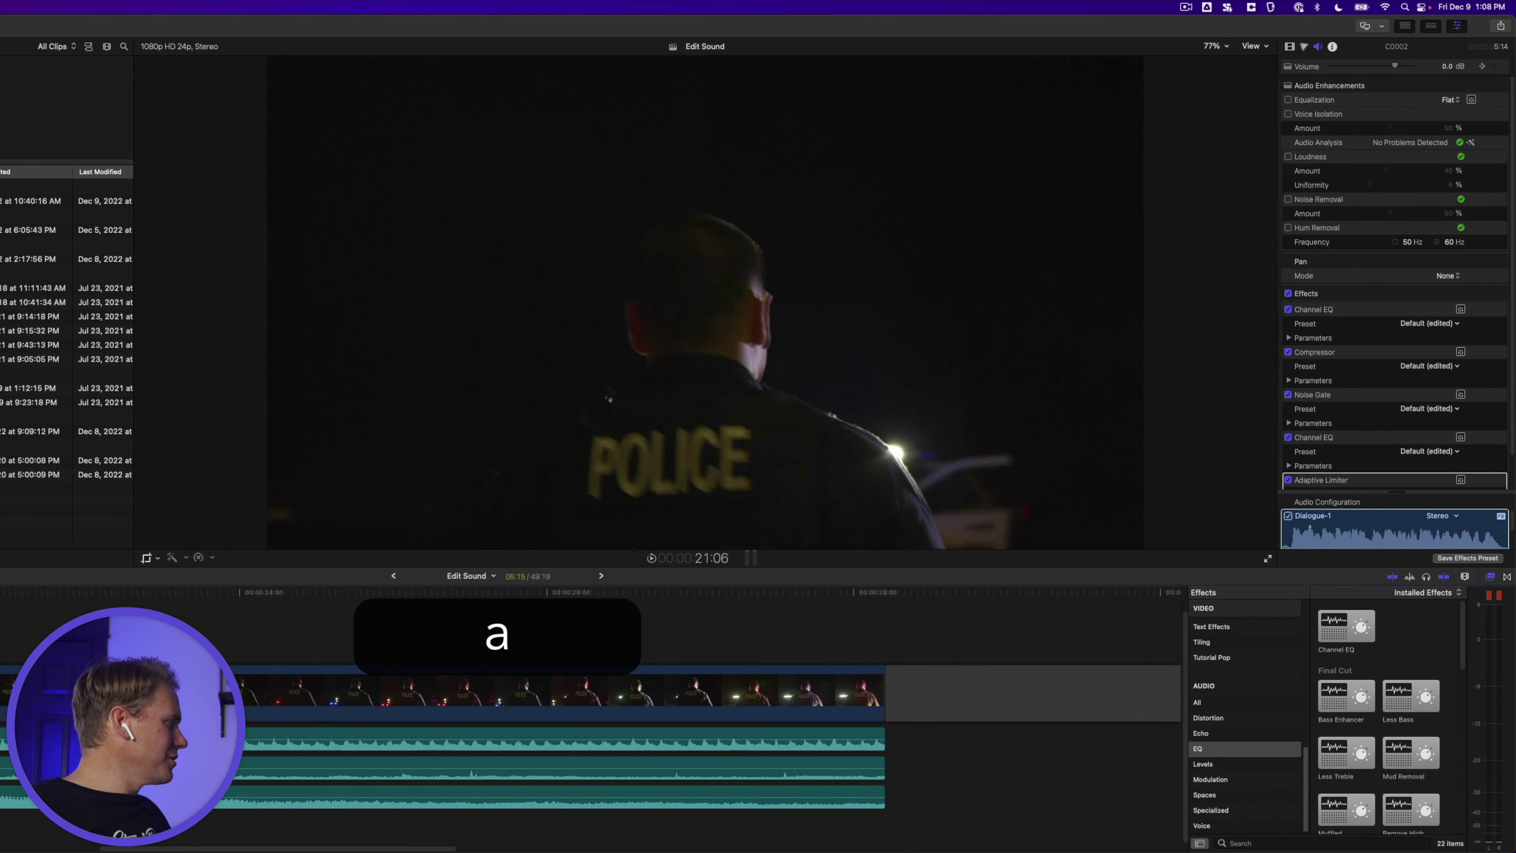
key("super+shift+a")
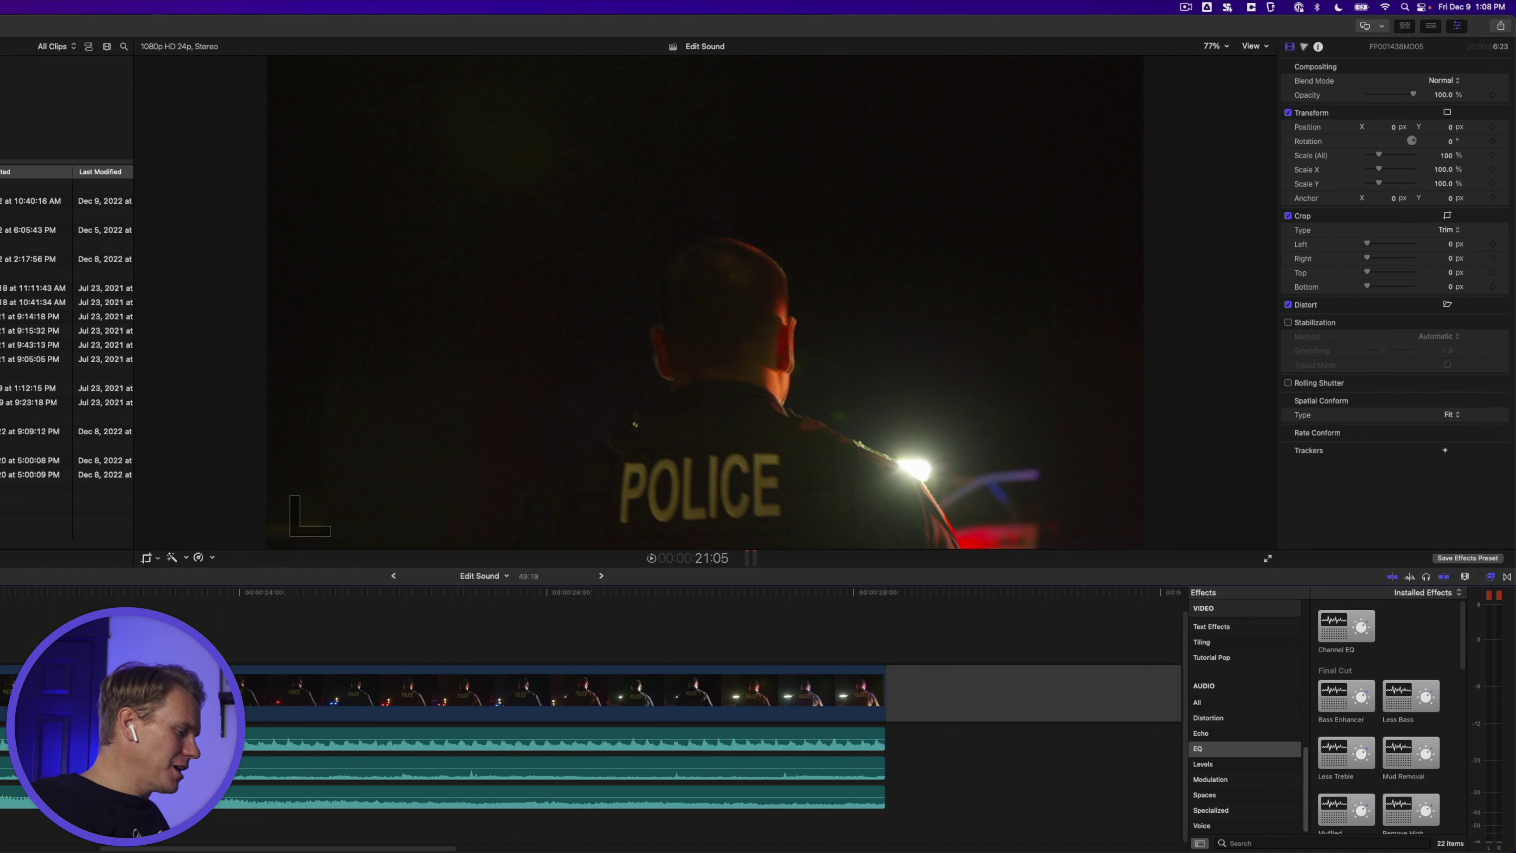
key("slash")
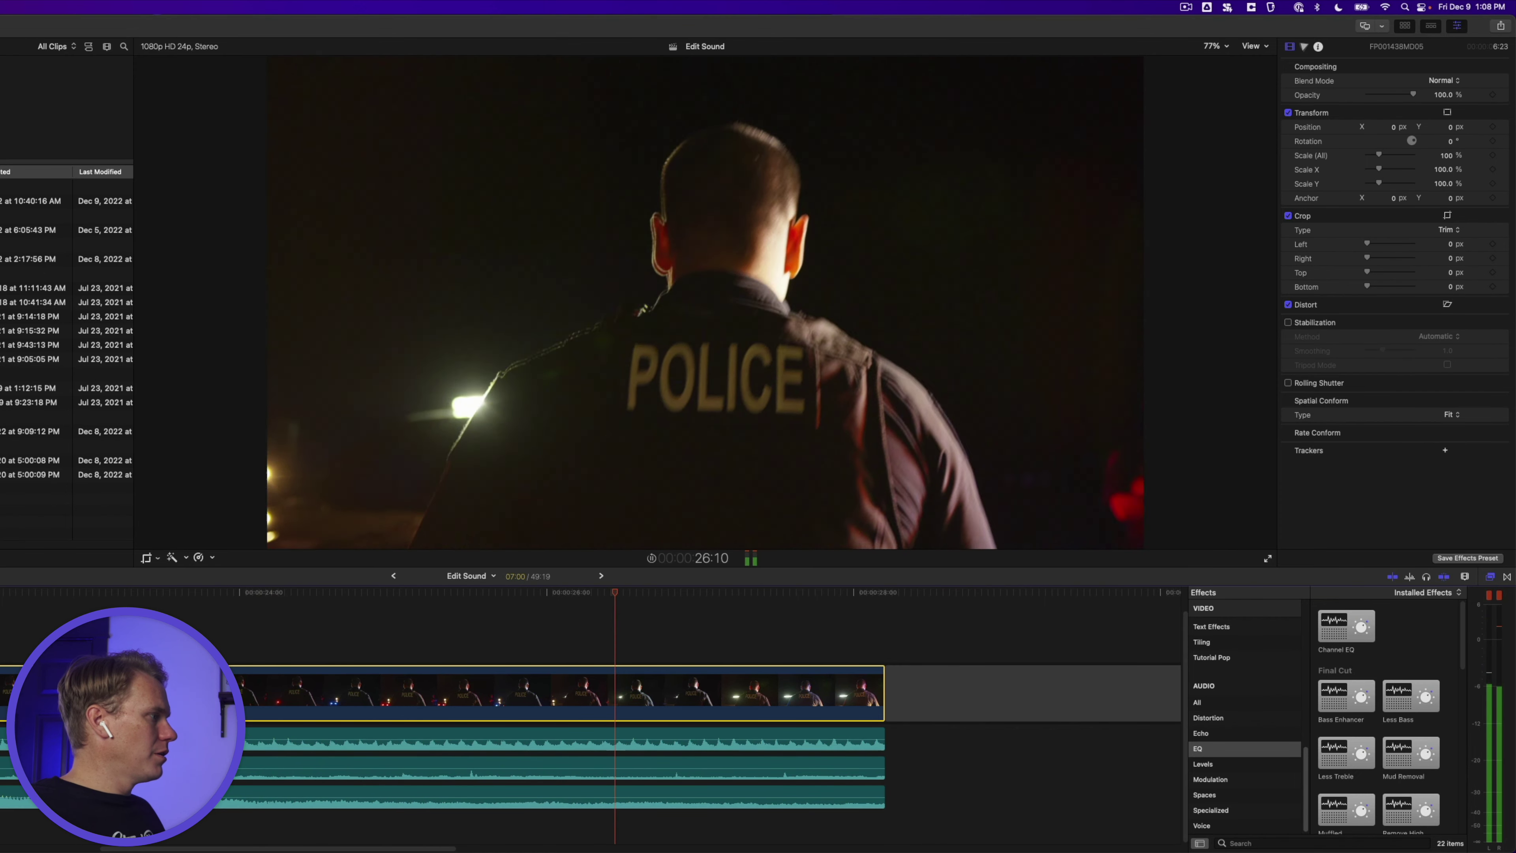
key("space")
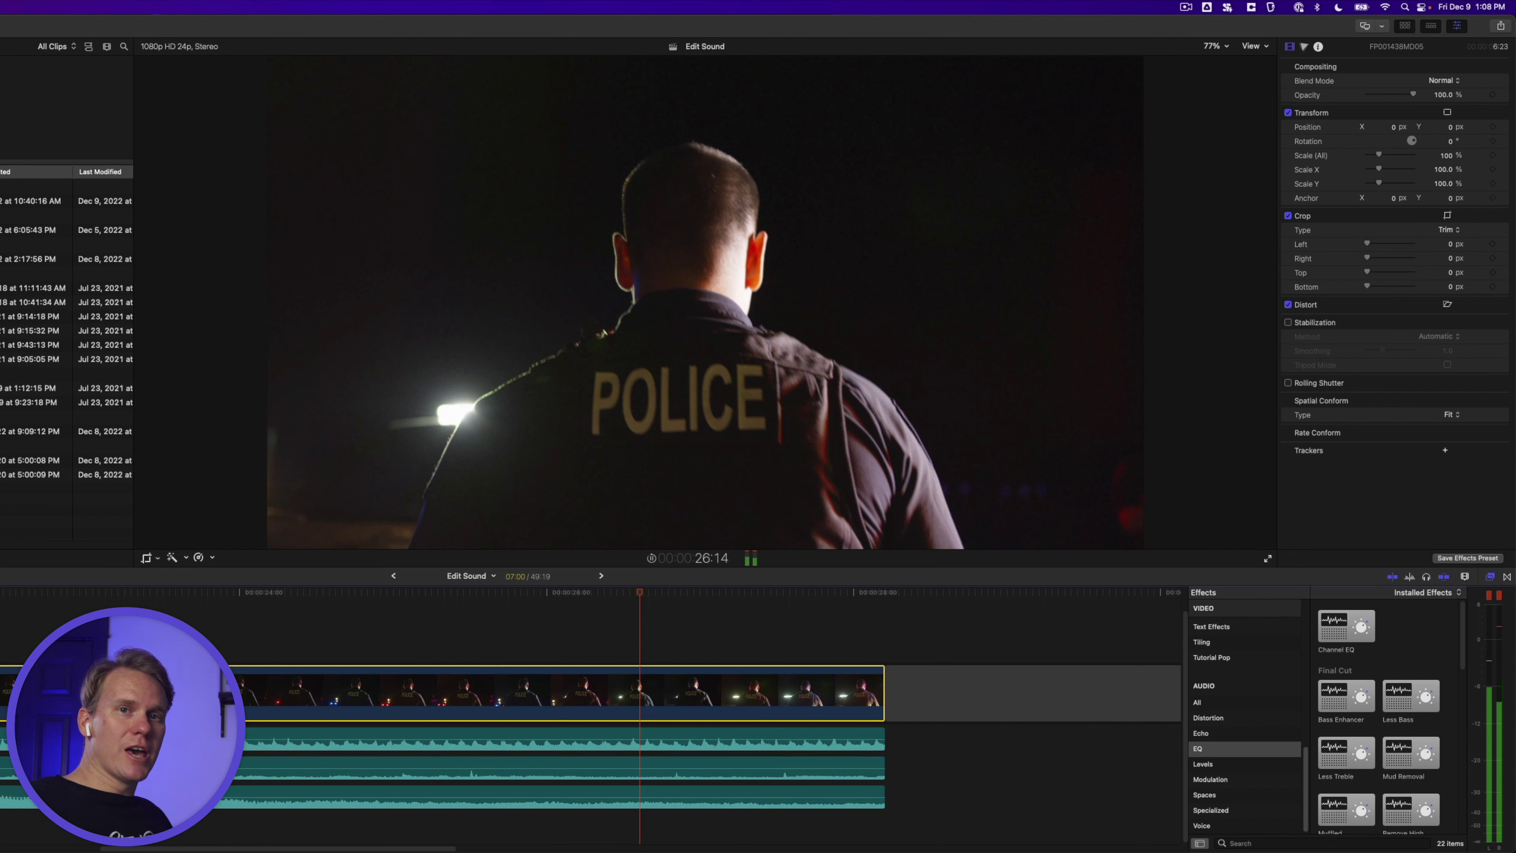
key("space")
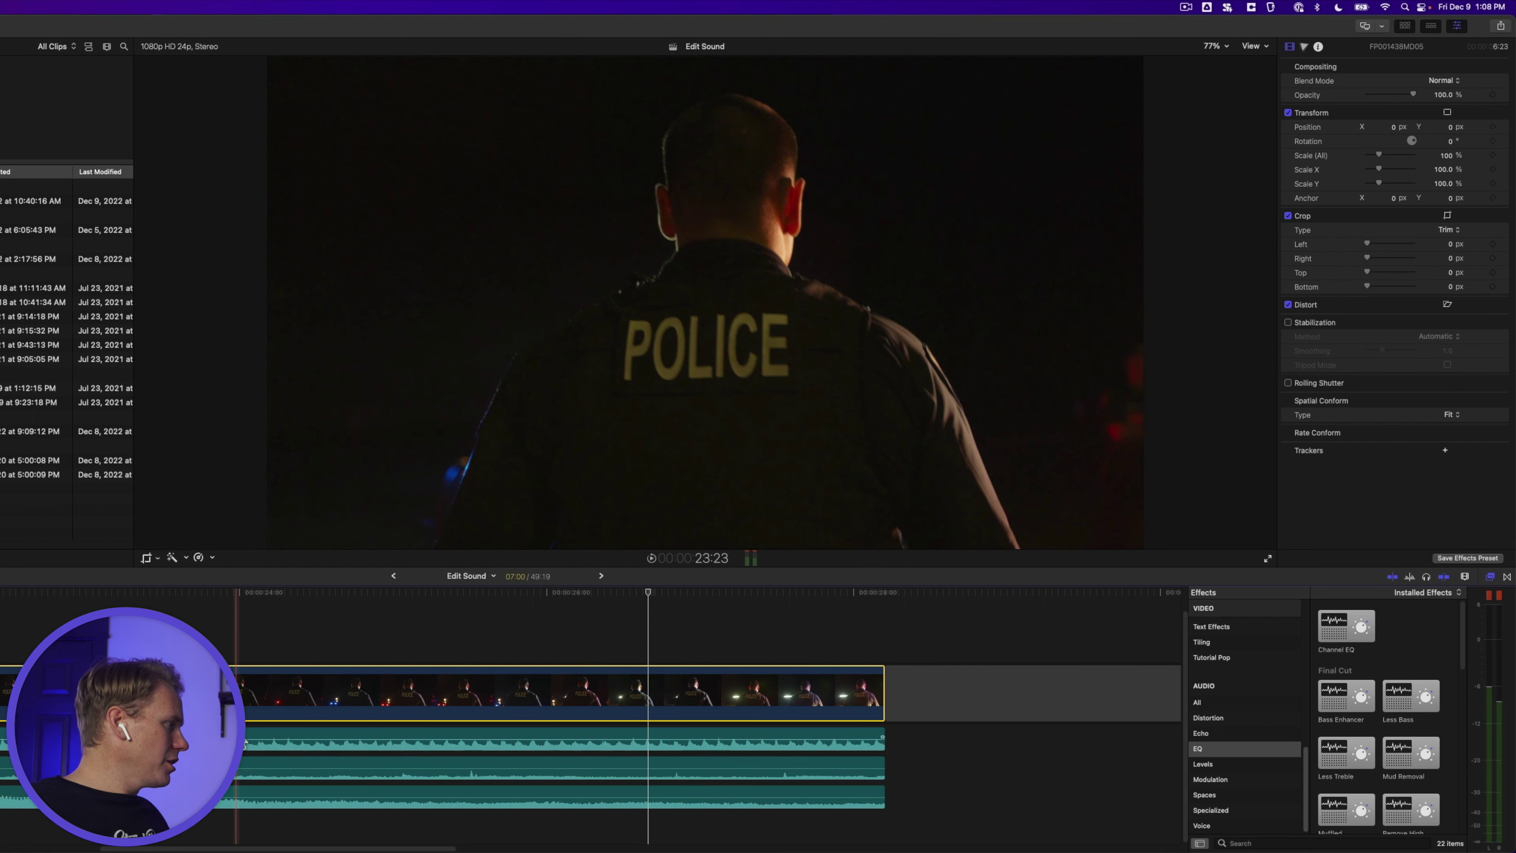
Lower the Rescue Helicopter sound effect's volume to -10 dB
left_click(238, 740)
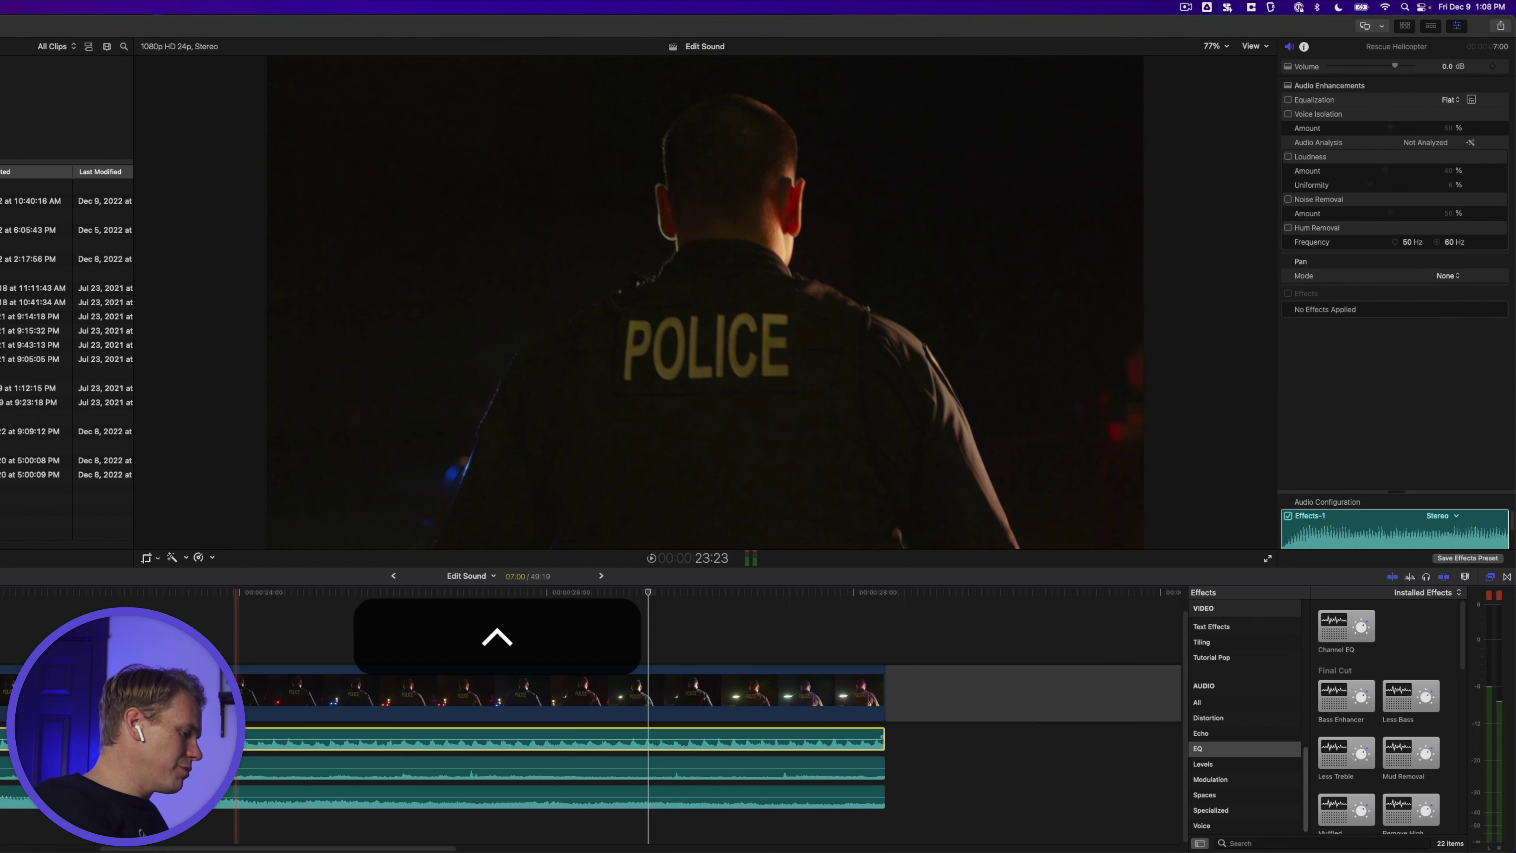
key("ctrl+minus")
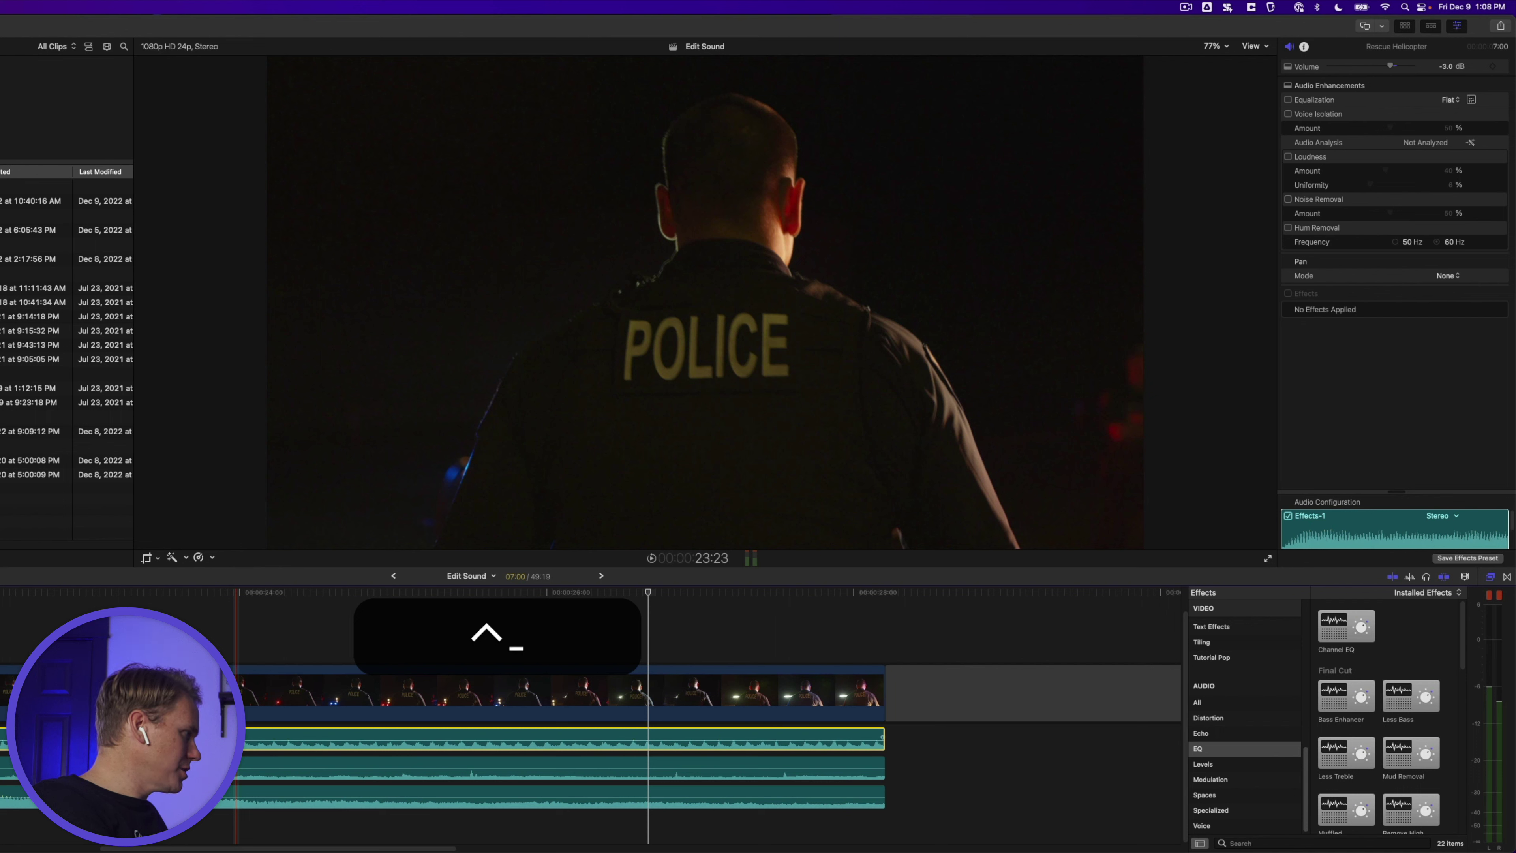
key("ctrl+minus")
key("ctrl+minus")
key("ctrl+minus")
key("ctrl+minus")
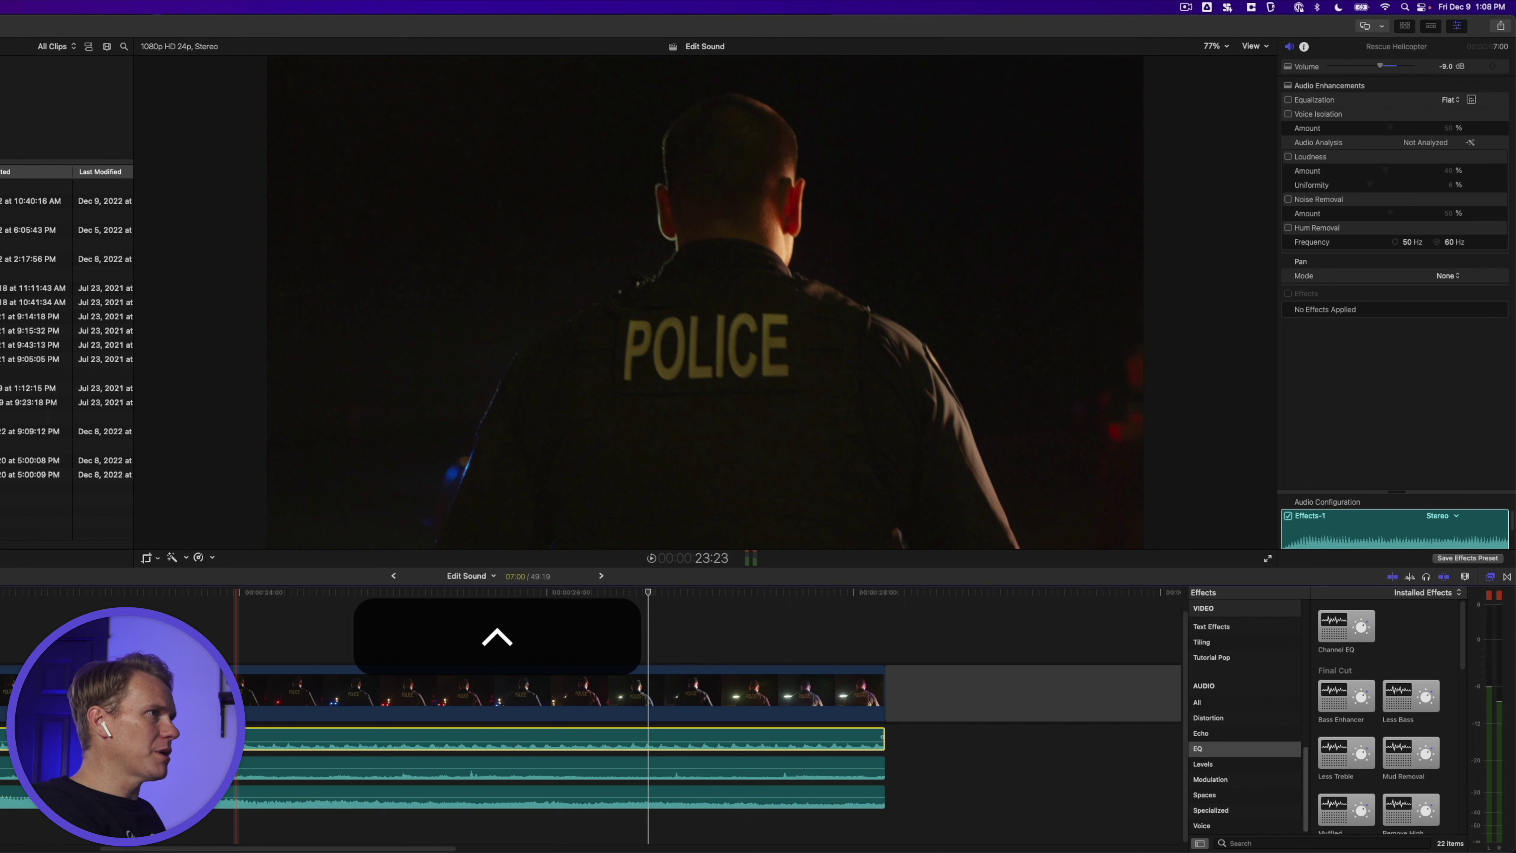
key("ctrl+minus")
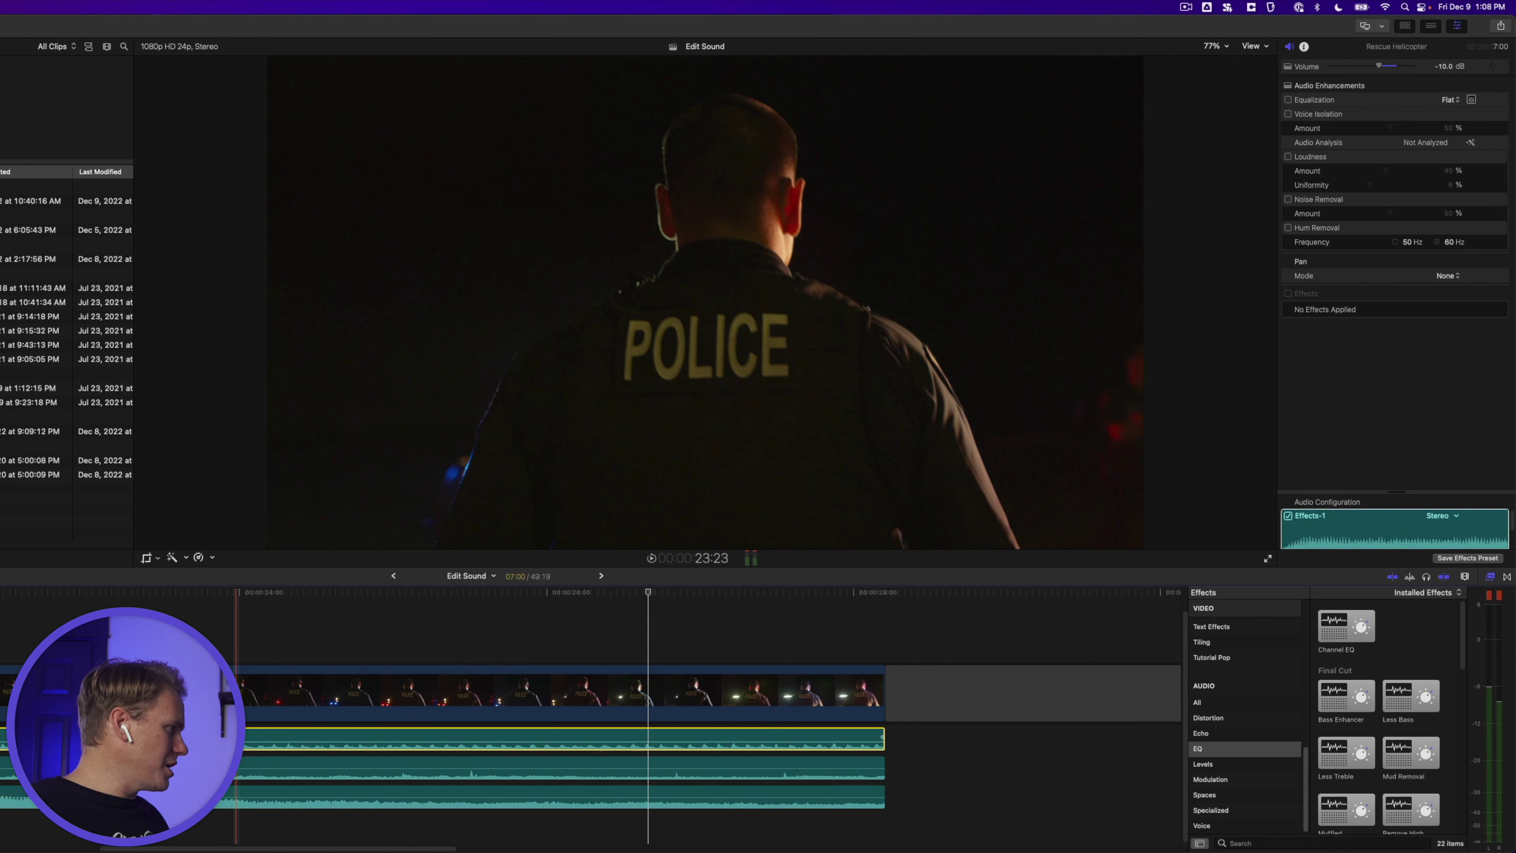
Check the Police Dispatch level, then lower the Motorcycle Police Pull Away clip to -3 dB
left_click(204, 768)
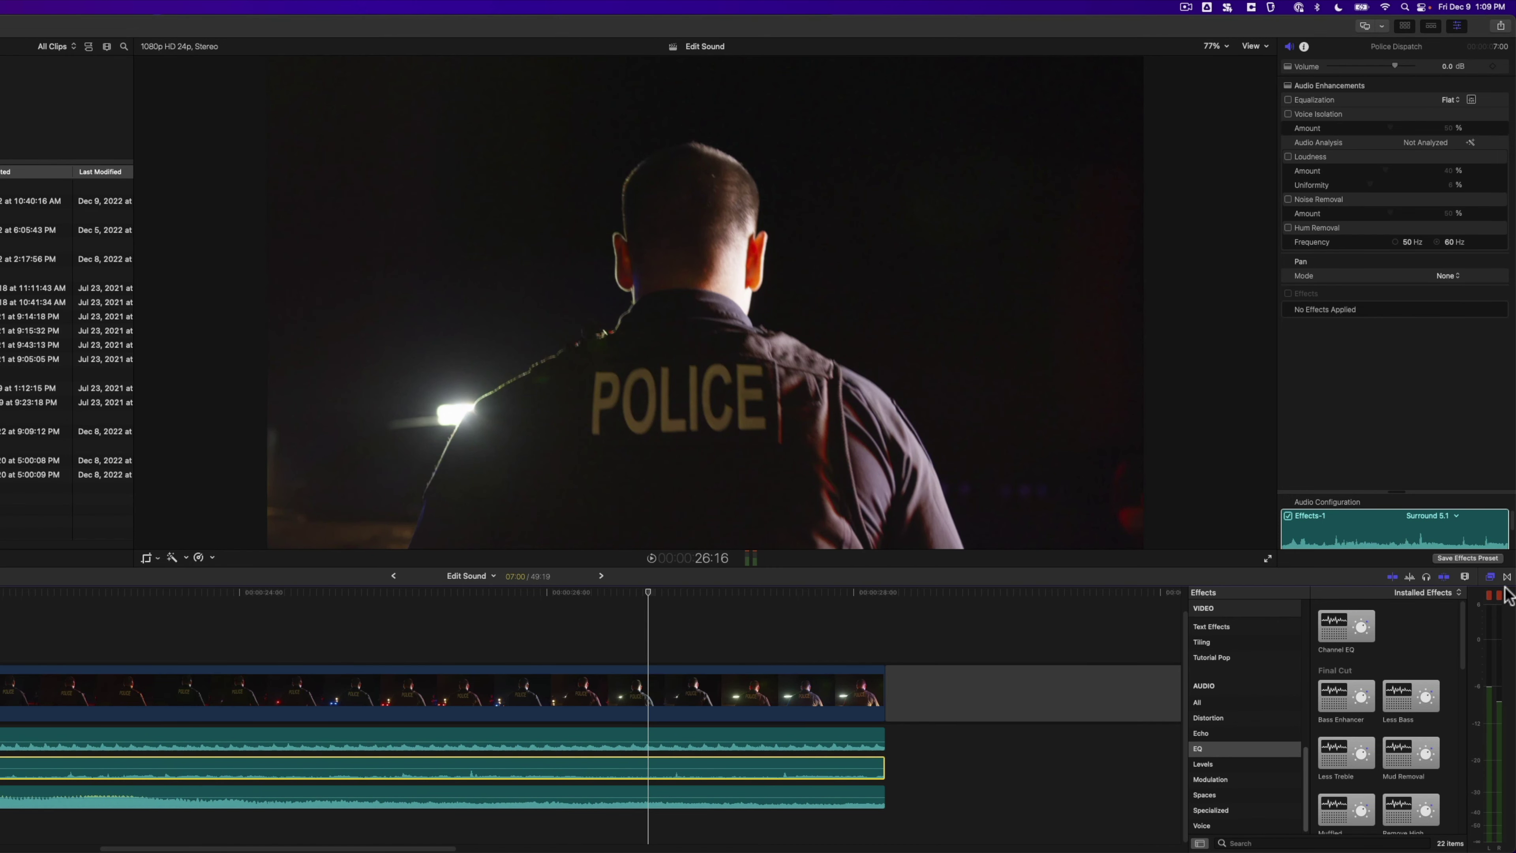
left_click(281, 797)
key("ctrl+minus")
key("ctrl+minus")
key("ctrl+minus")
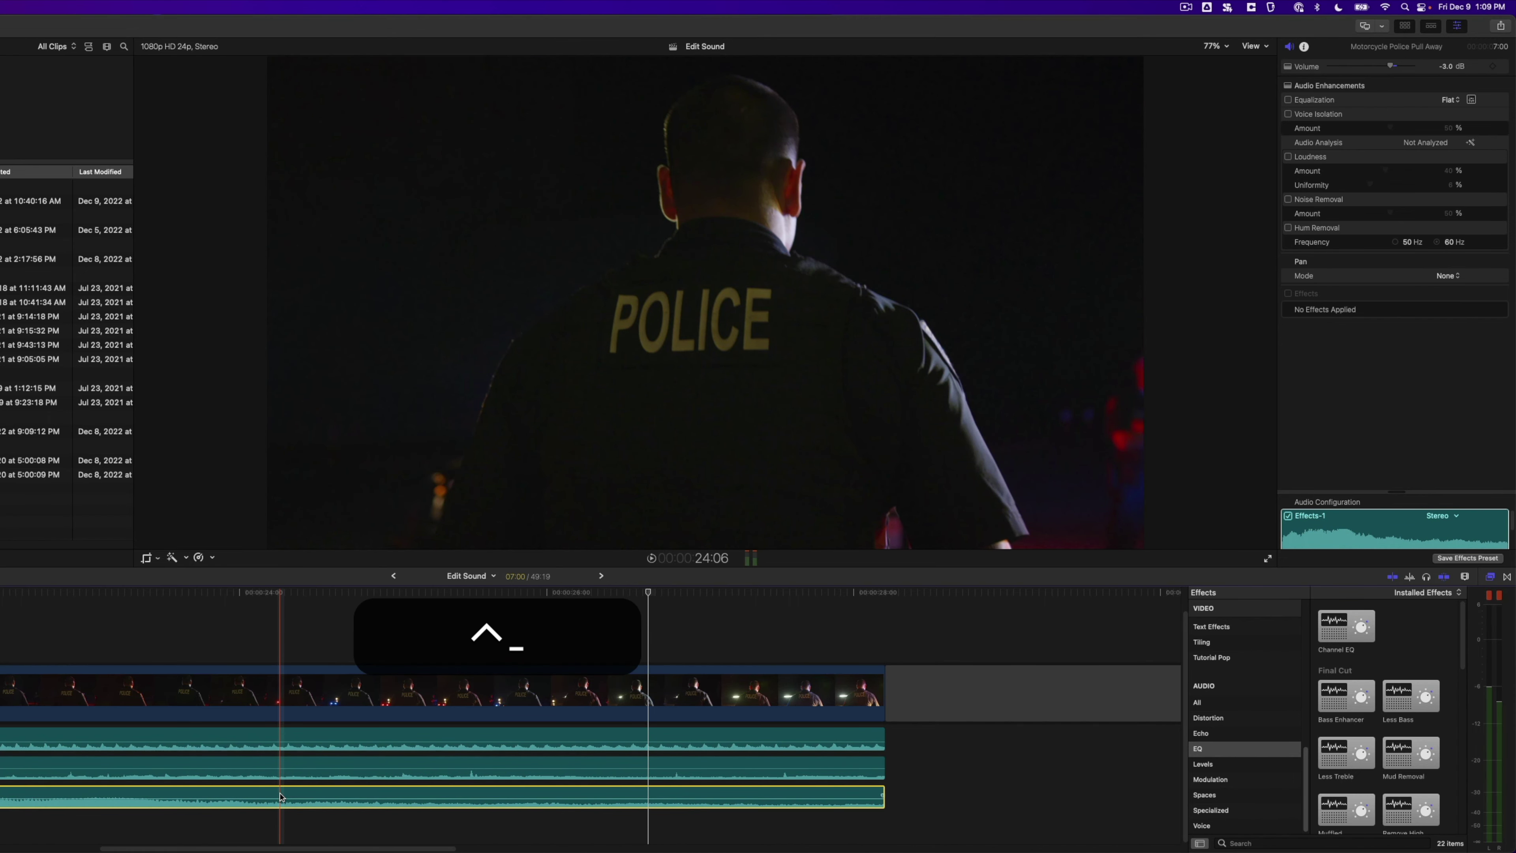
Set the Rescue Helicopter clip to Basic Surround panning and sweep it from left to right
left_click(289, 737)
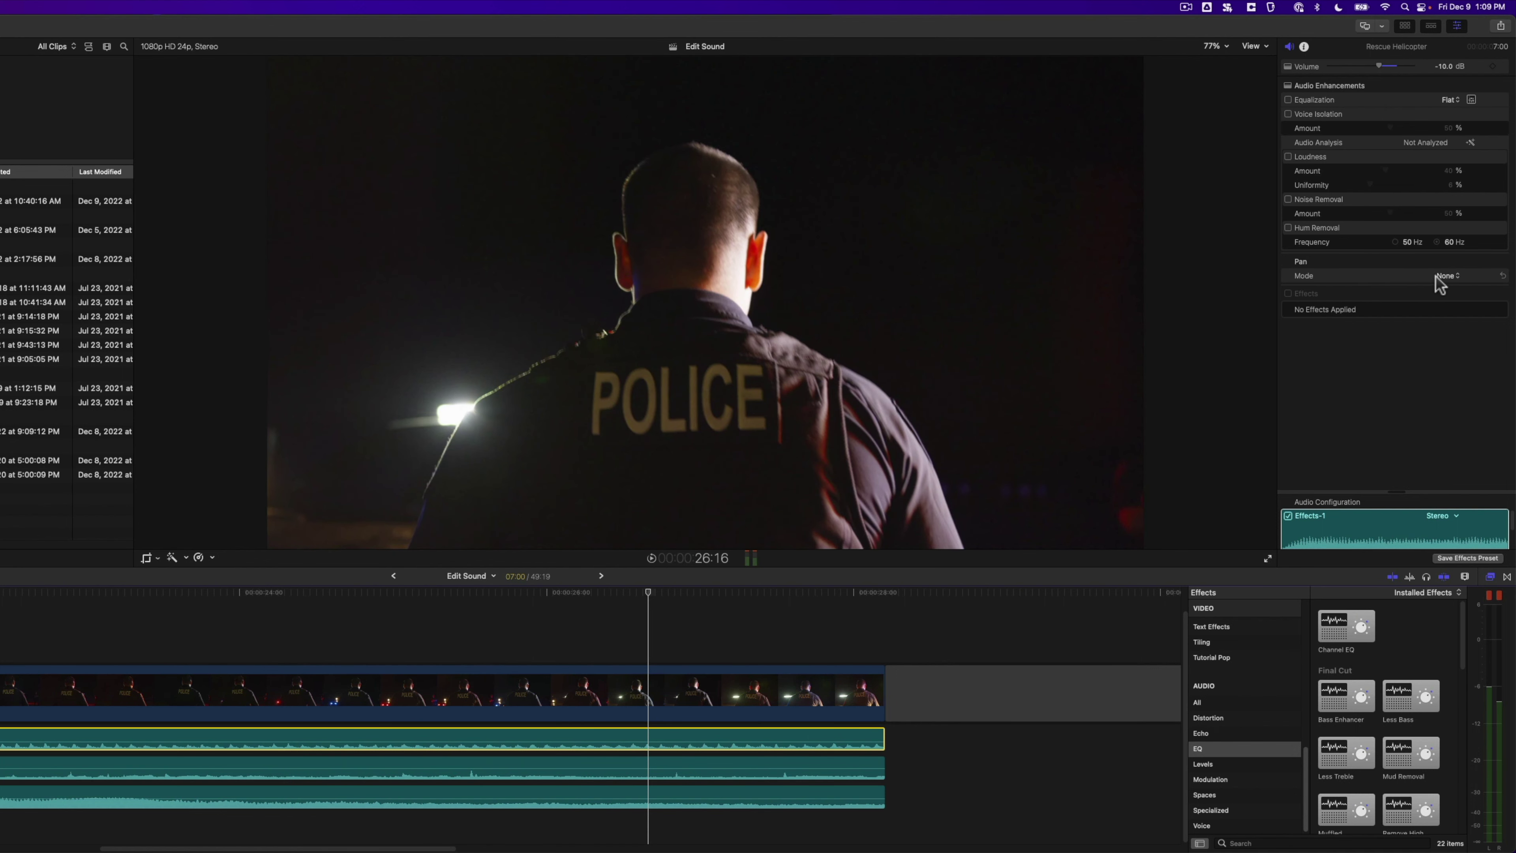
left_click(1450, 277)
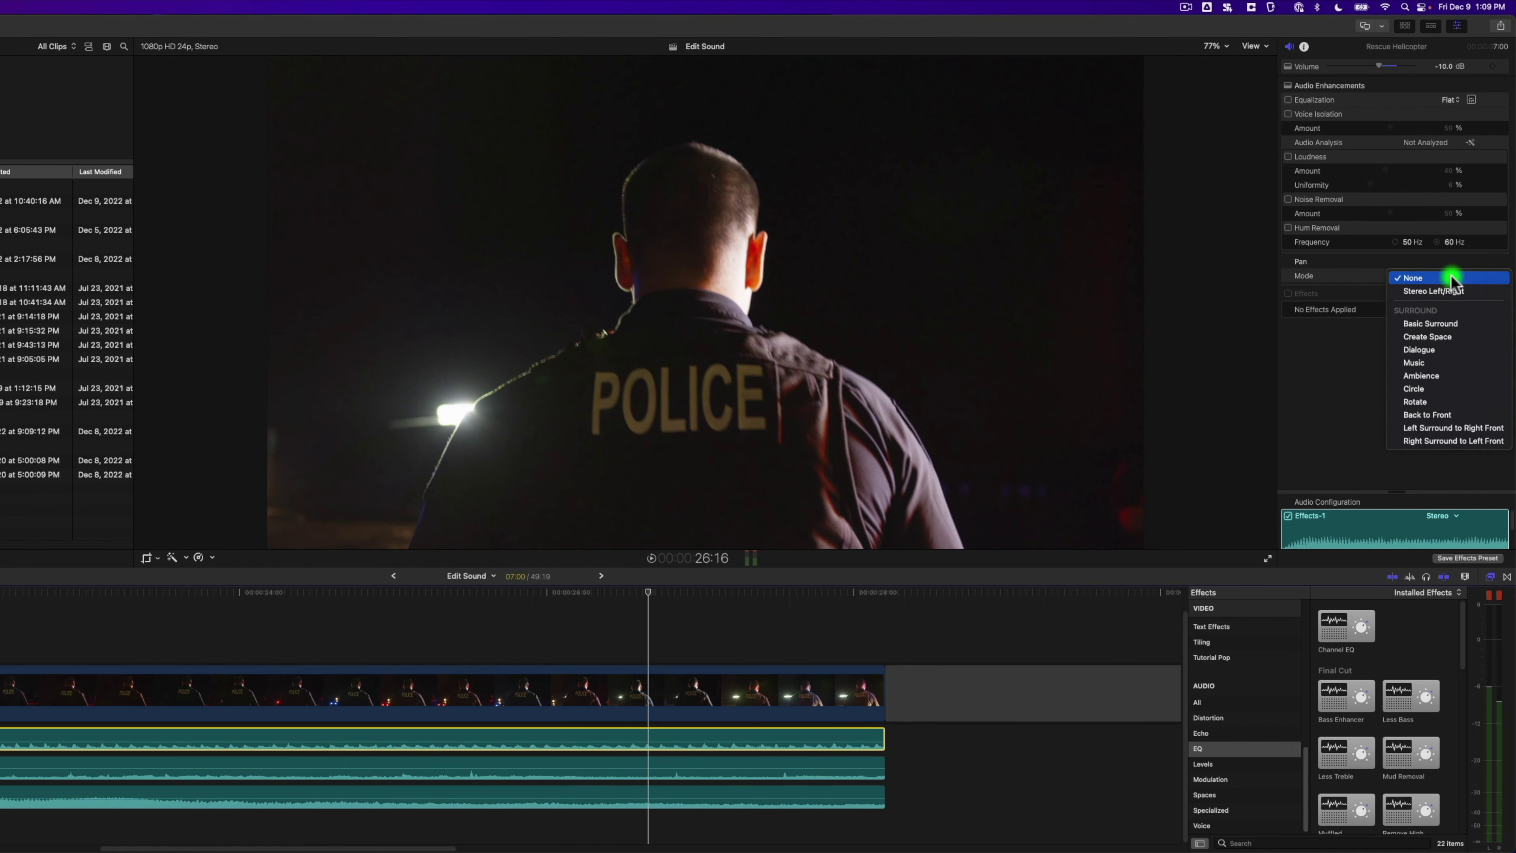
left_click(1455, 326)
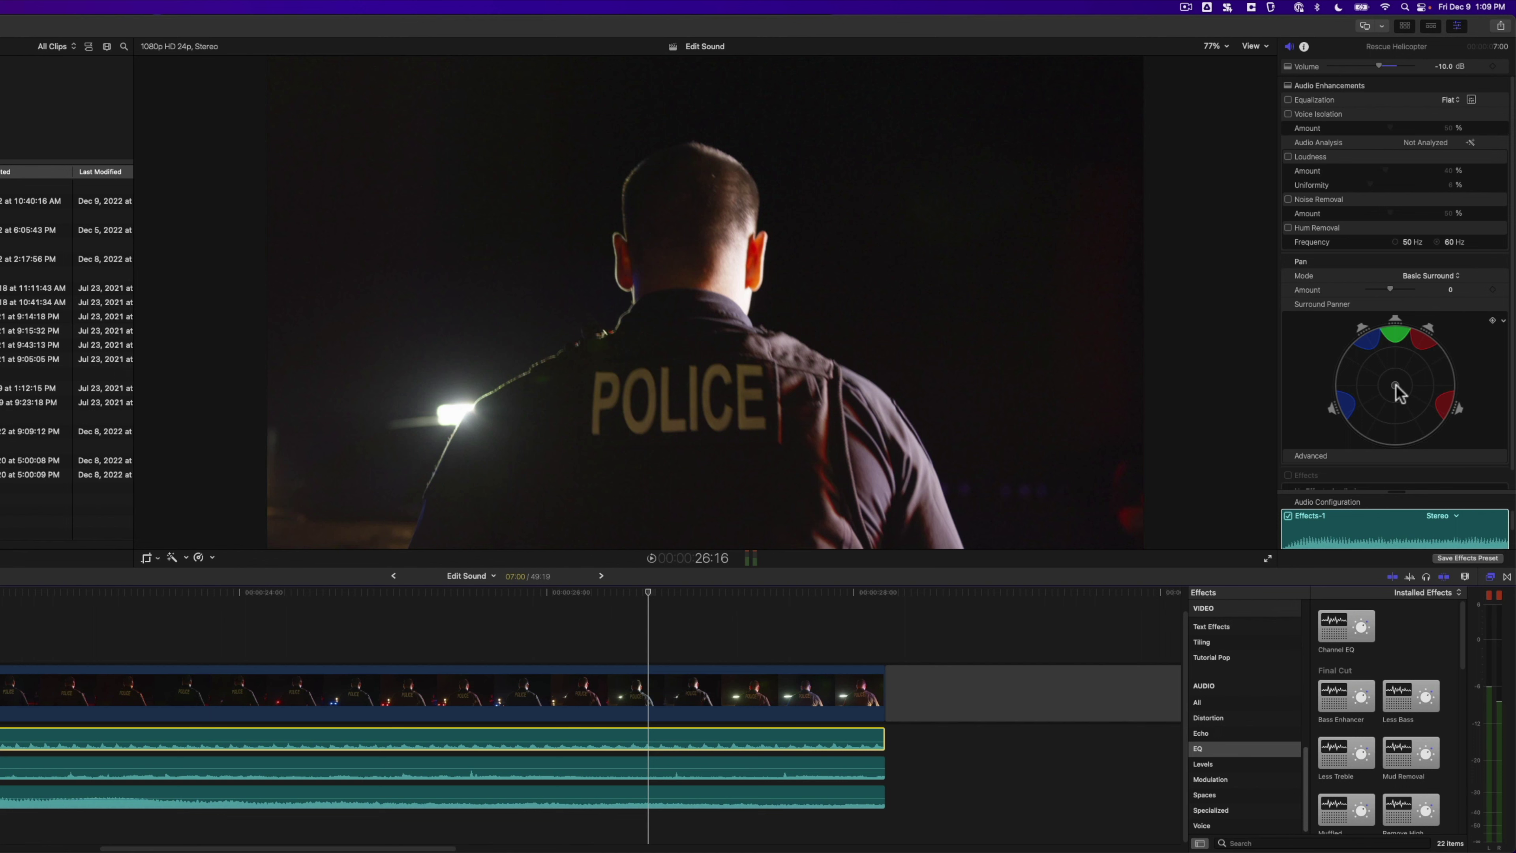
left_click_drag(1394, 387, 1361, 389)
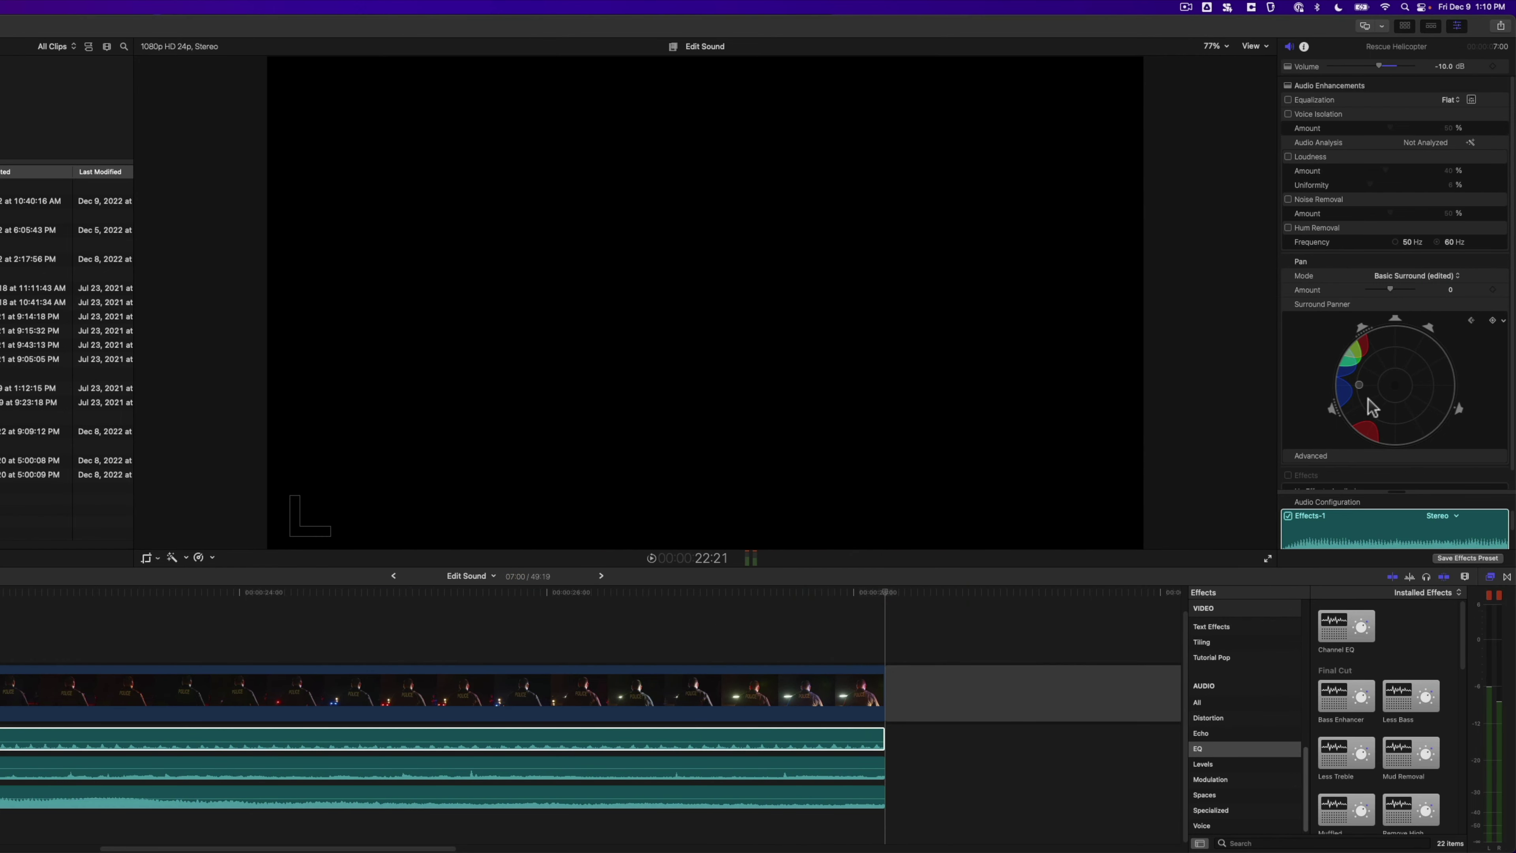
left_click_drag(1359, 385, 1435, 391)
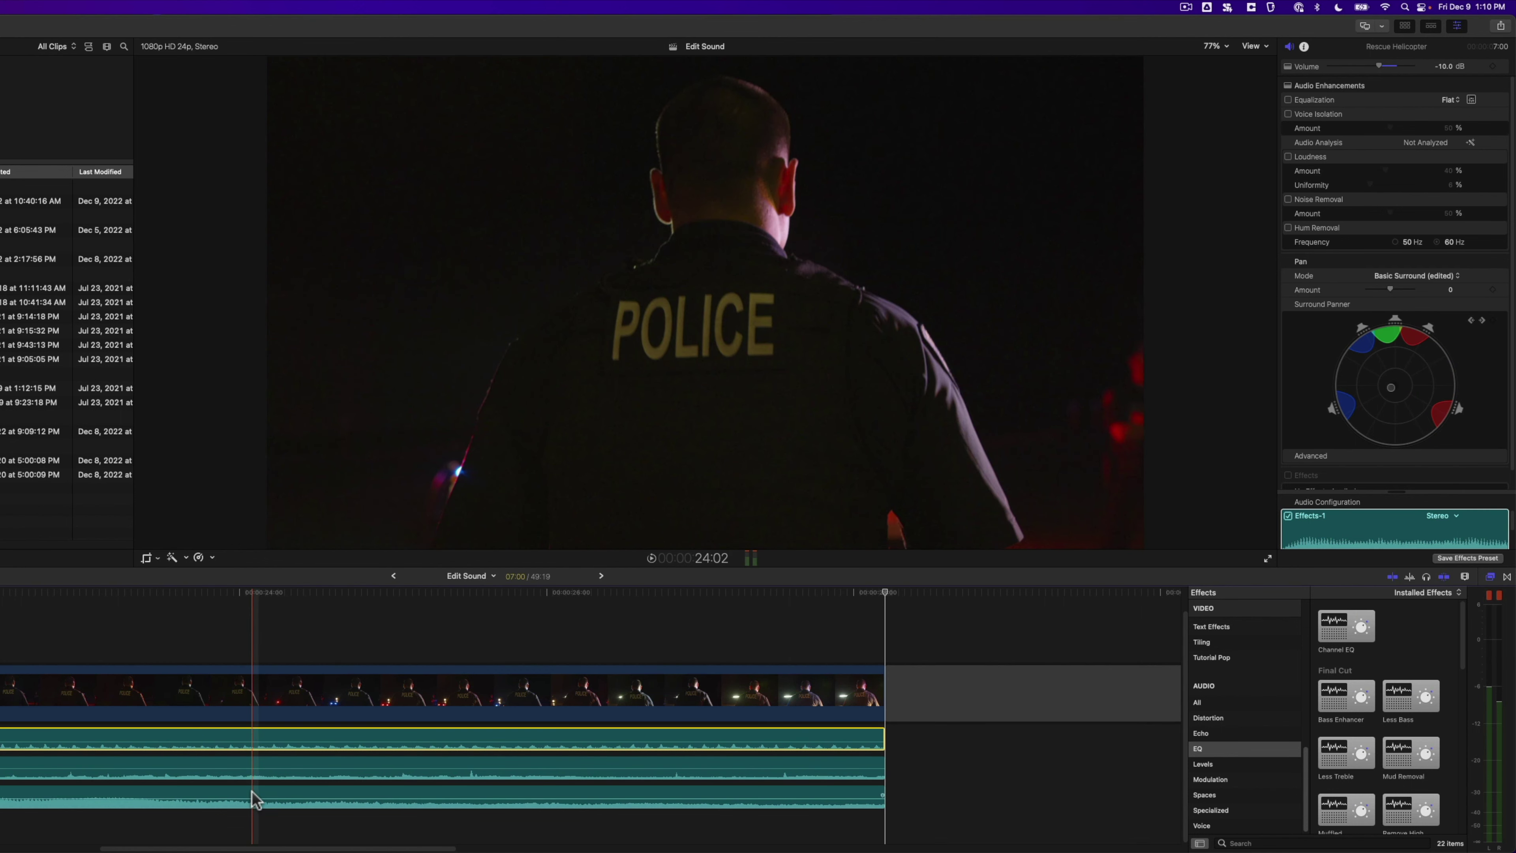
Give Motorcycle Police Pull Away Basic Surround panning, keyframed from centre to front-right, then to the rear
left_click(253, 797)
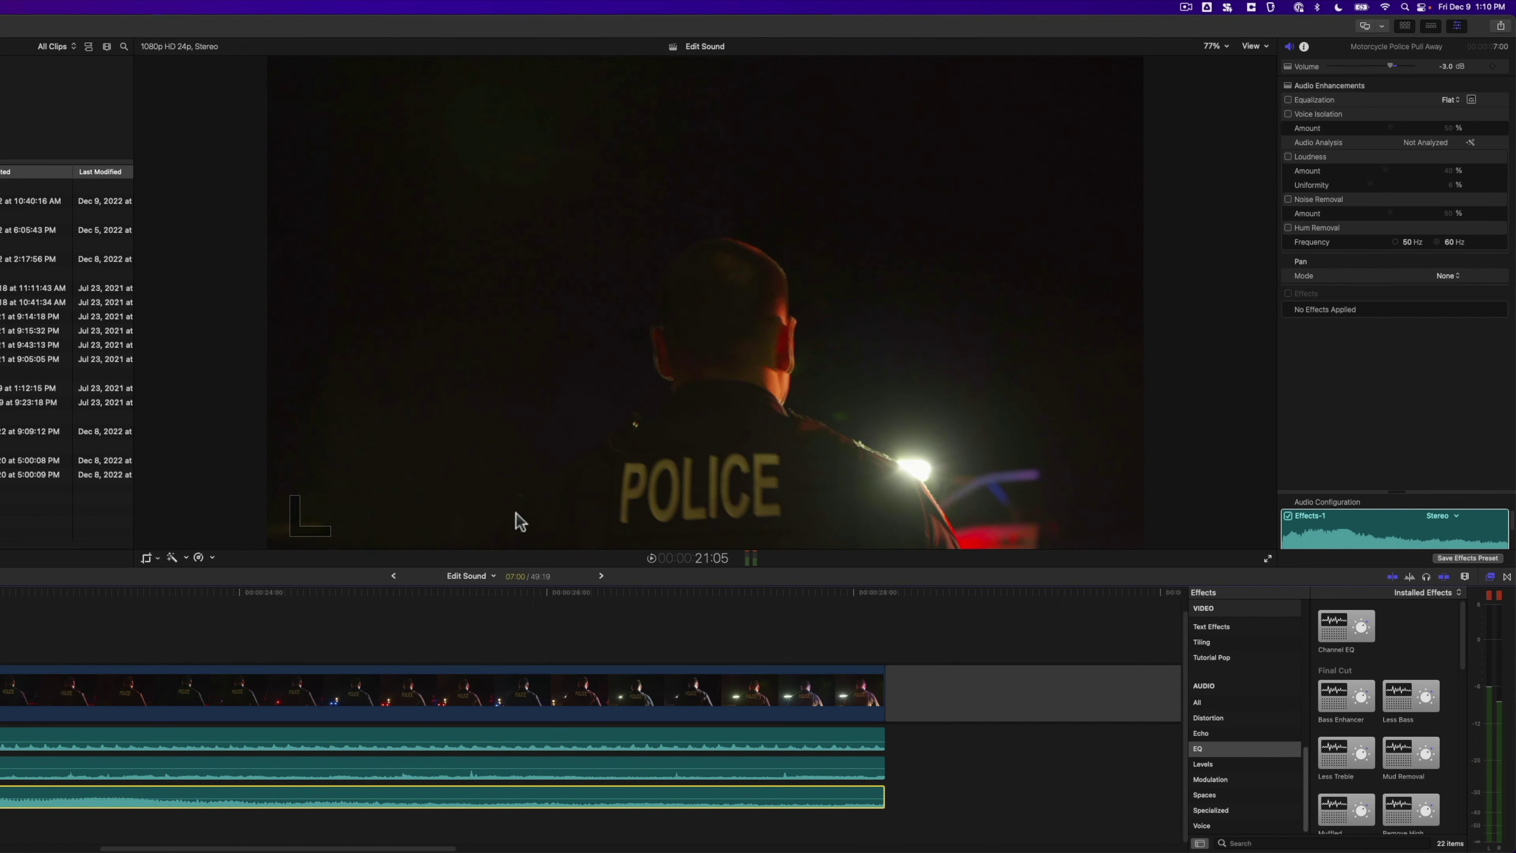
left_click(1449, 276)
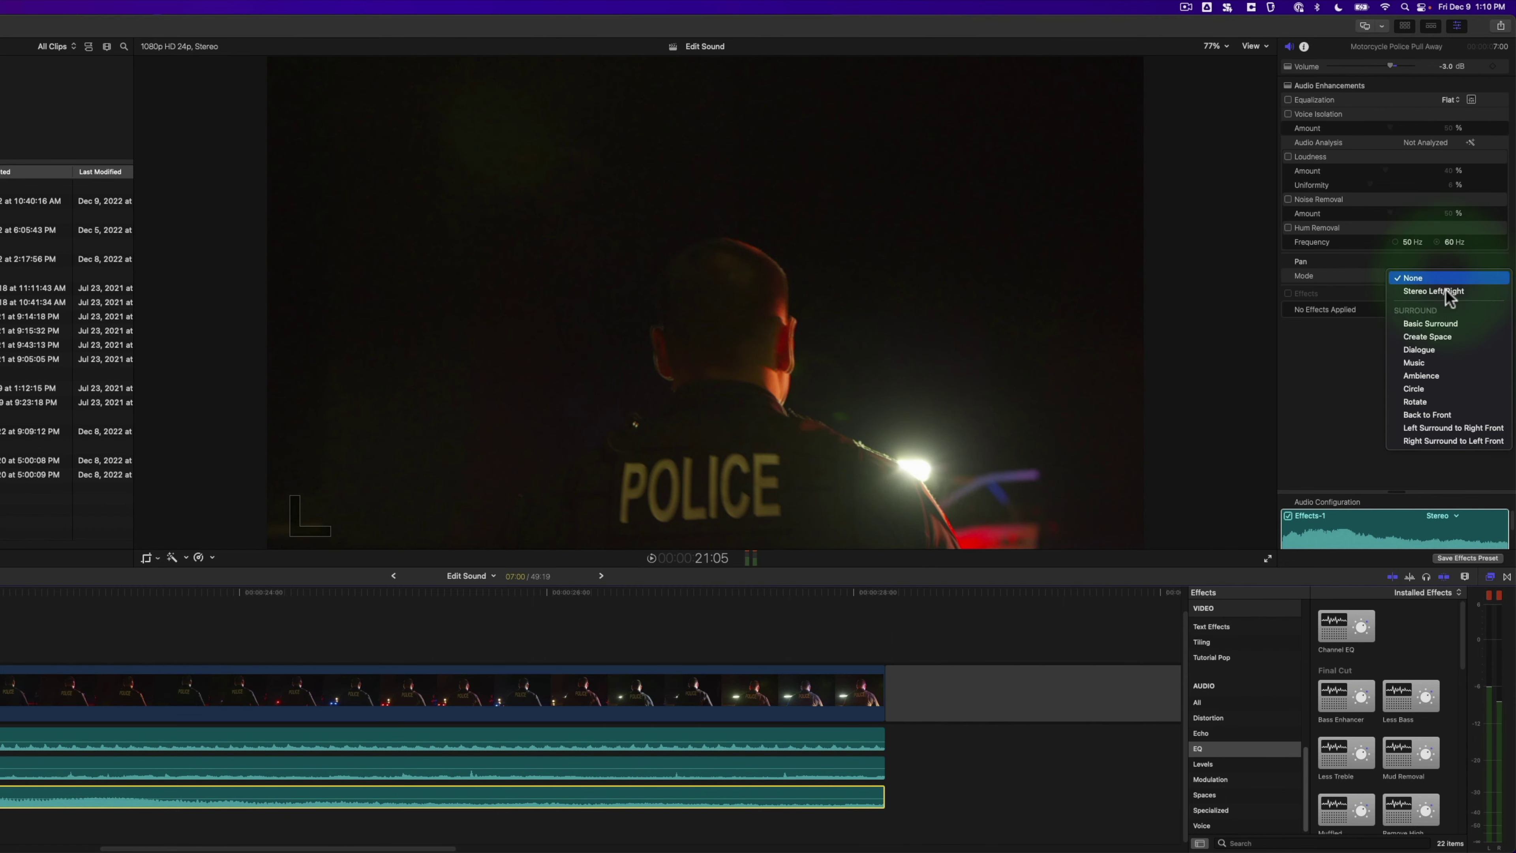
left_click(1438, 324)
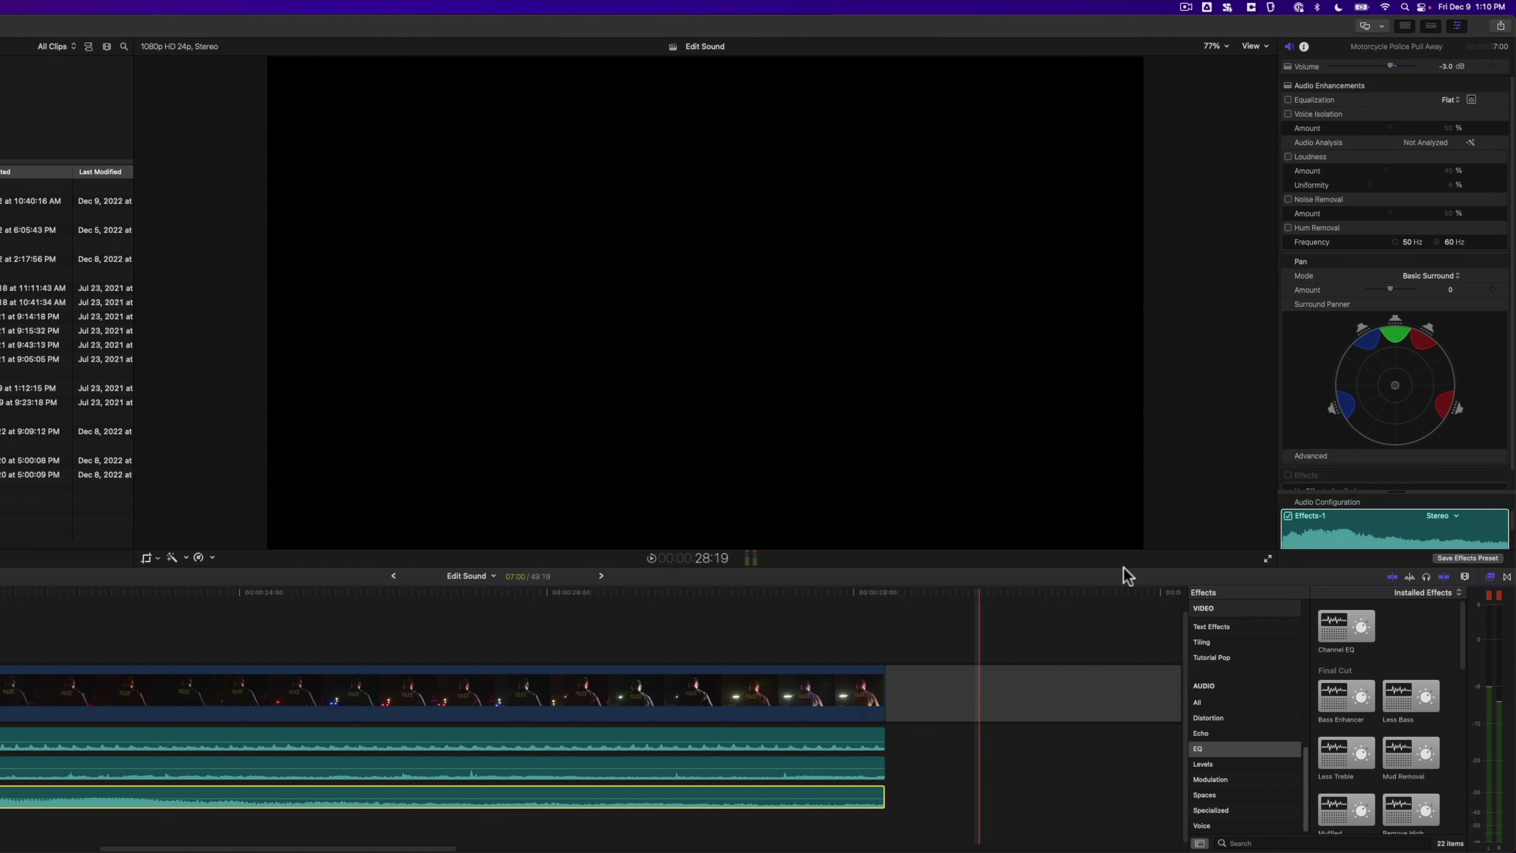
left_click(1492, 339)
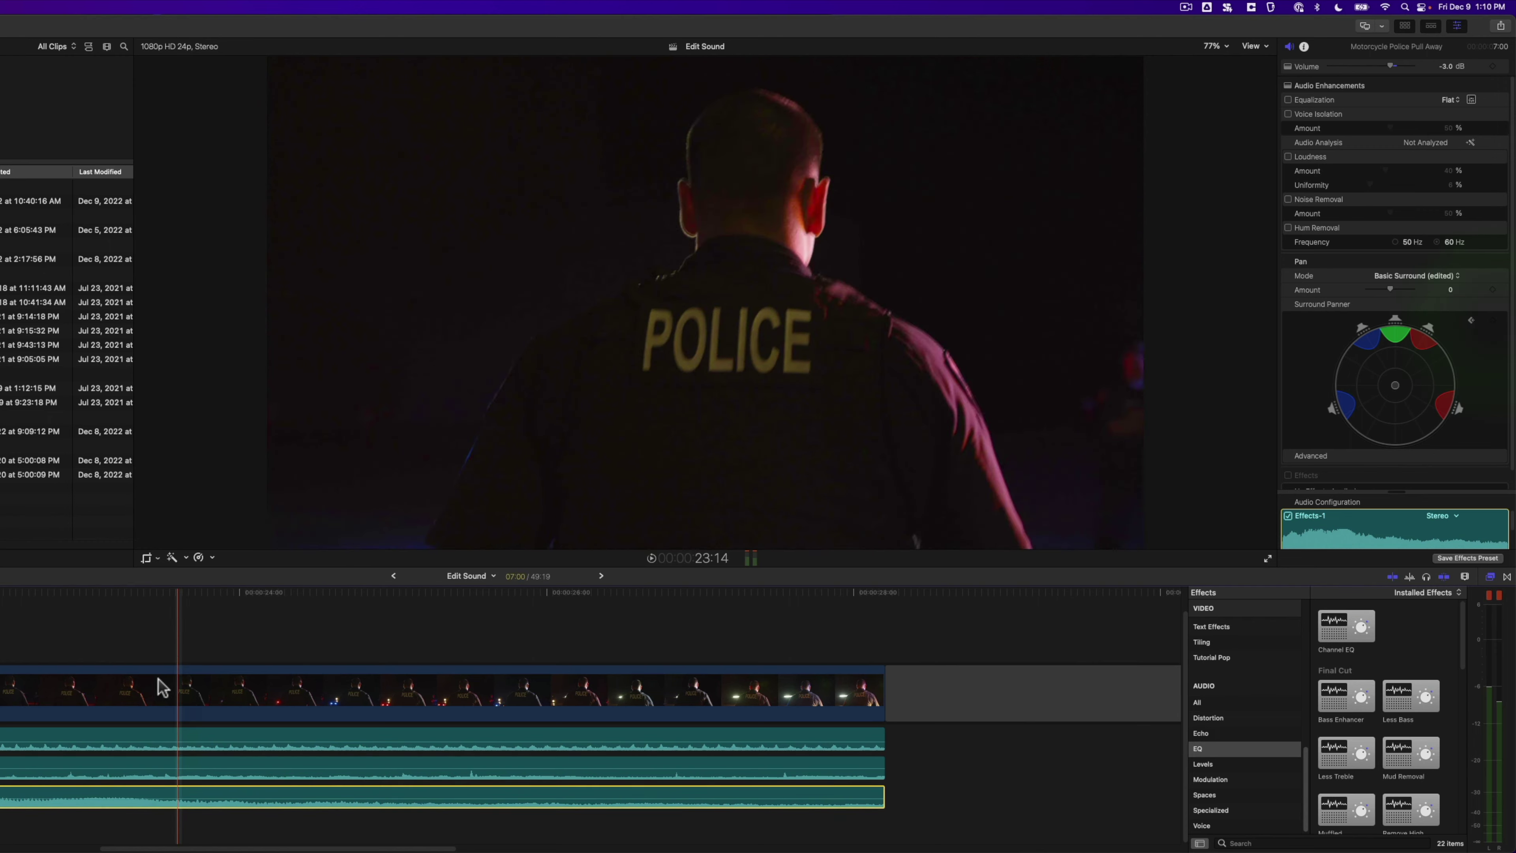
left_click(145, 591)
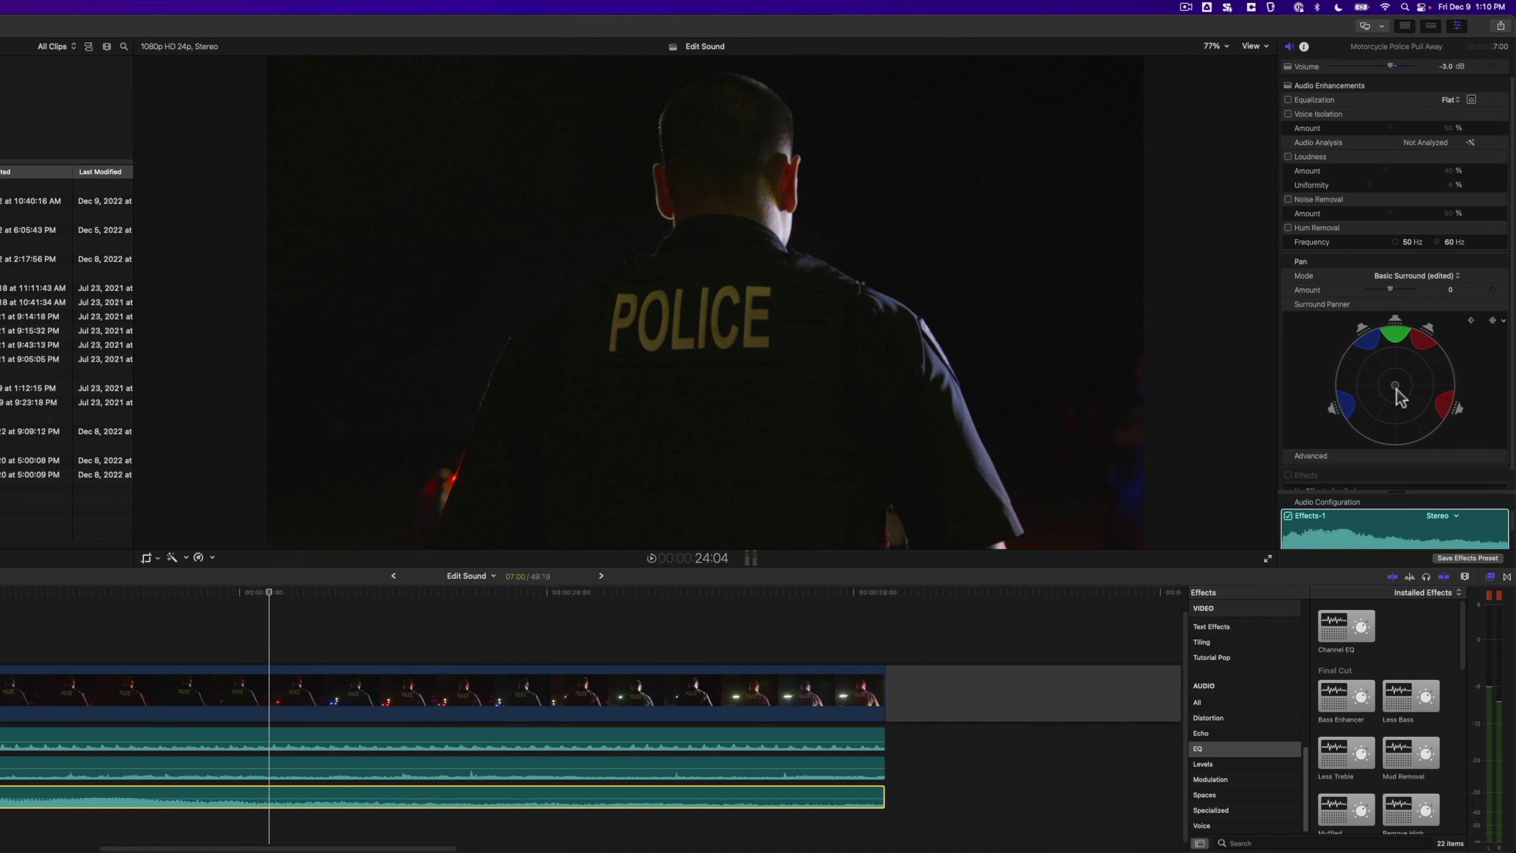
left_click_drag(1399, 396, 1419, 358)
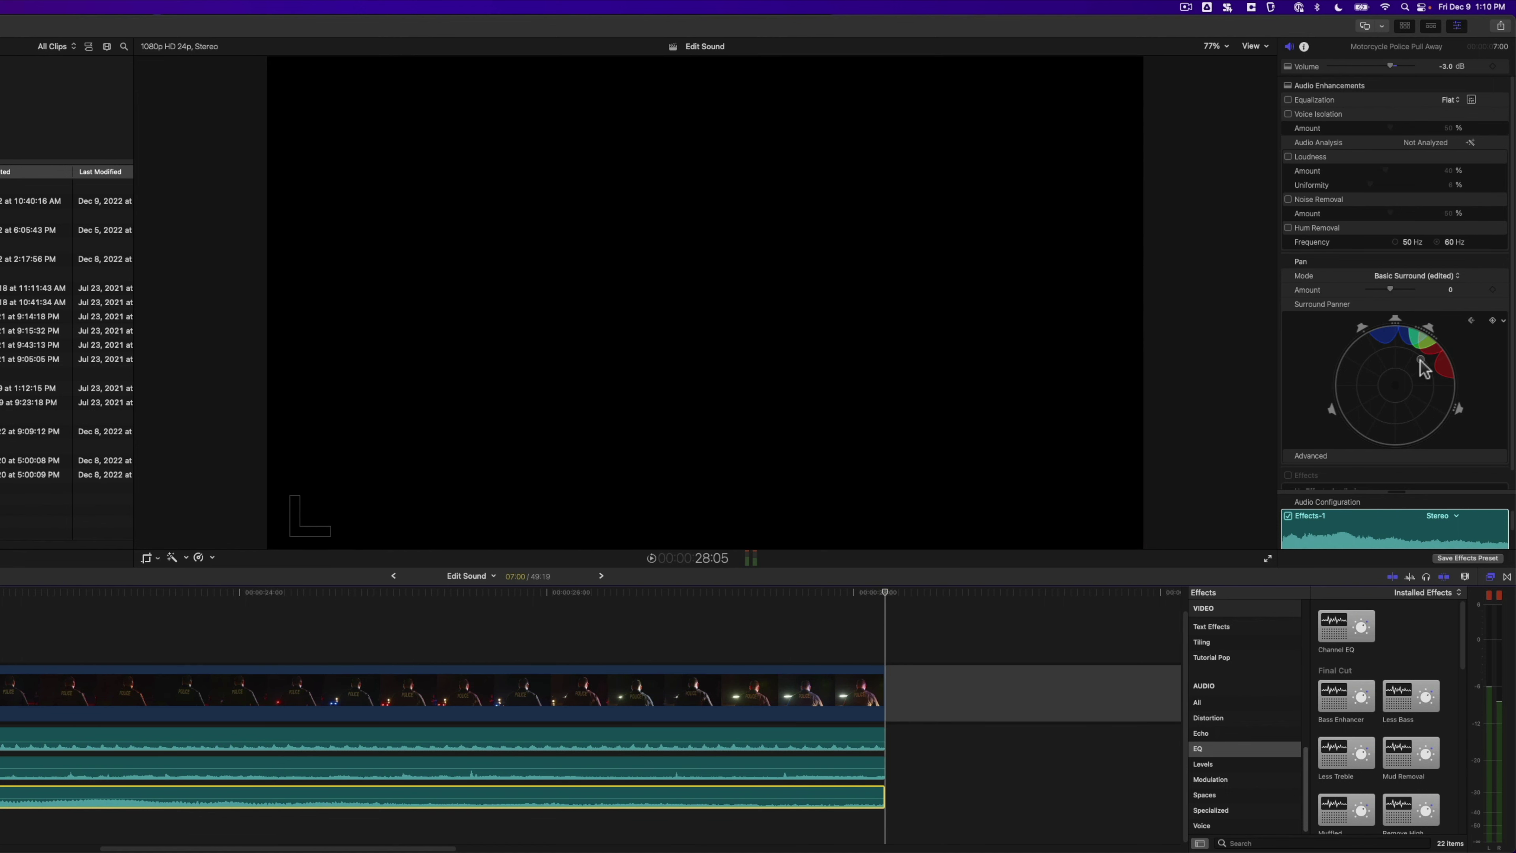
left_click_drag(1420, 360, 1378, 430)
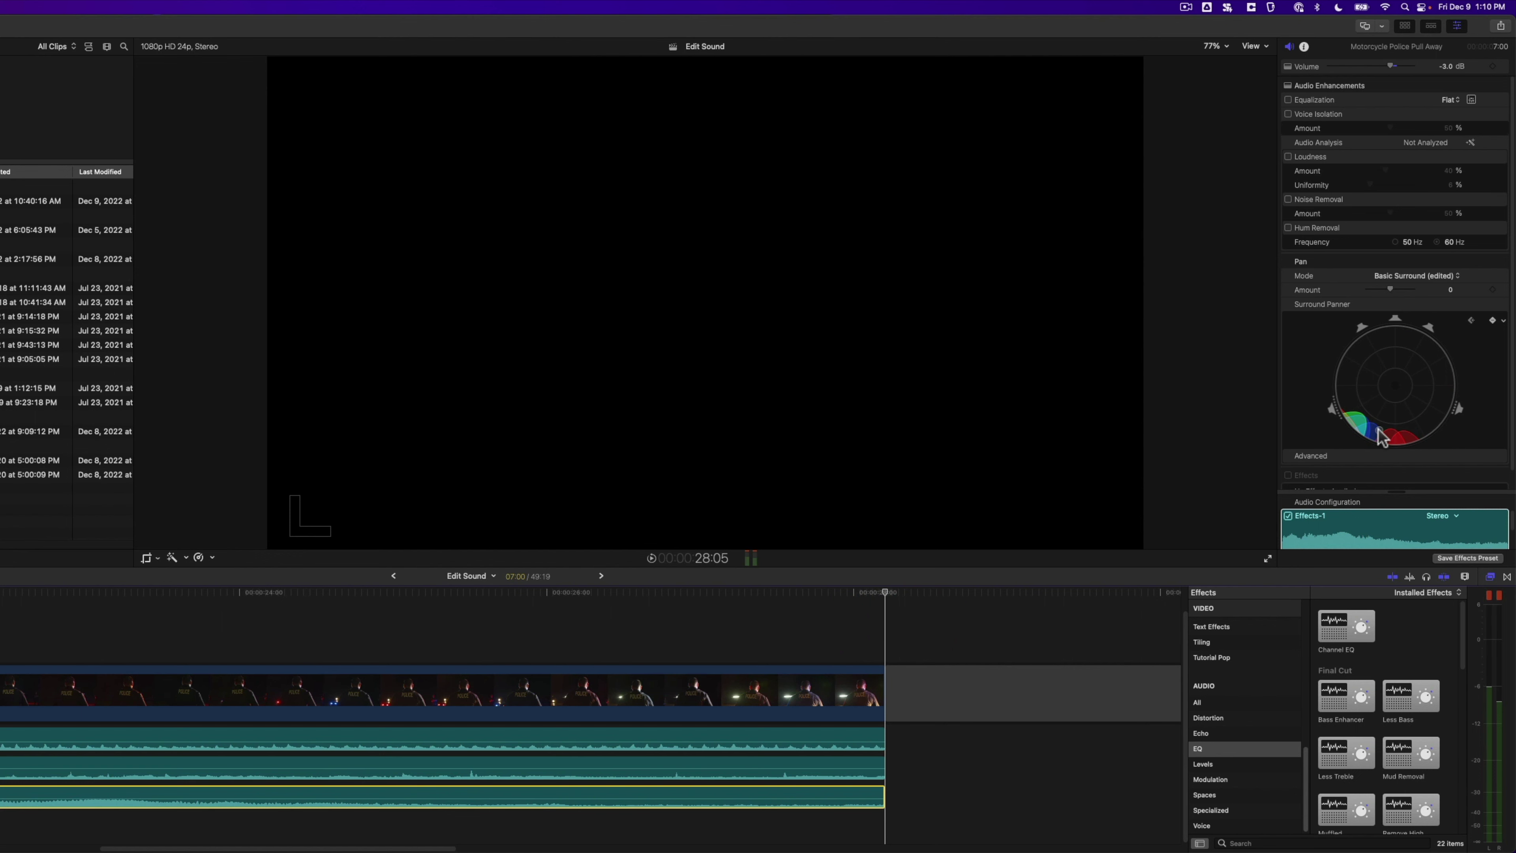
key("alt+semicolon")
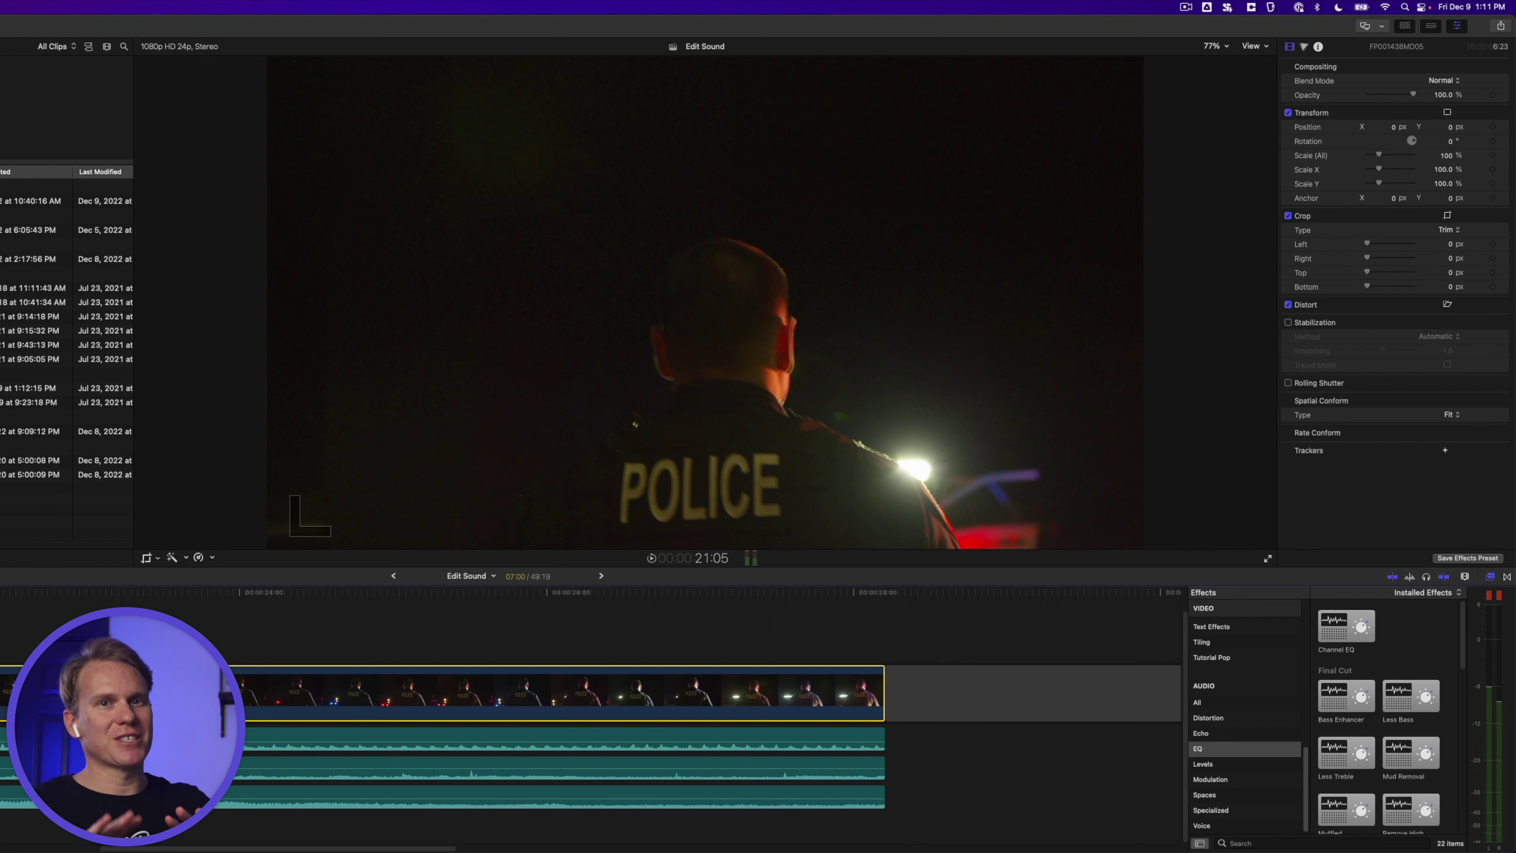
key("slash")
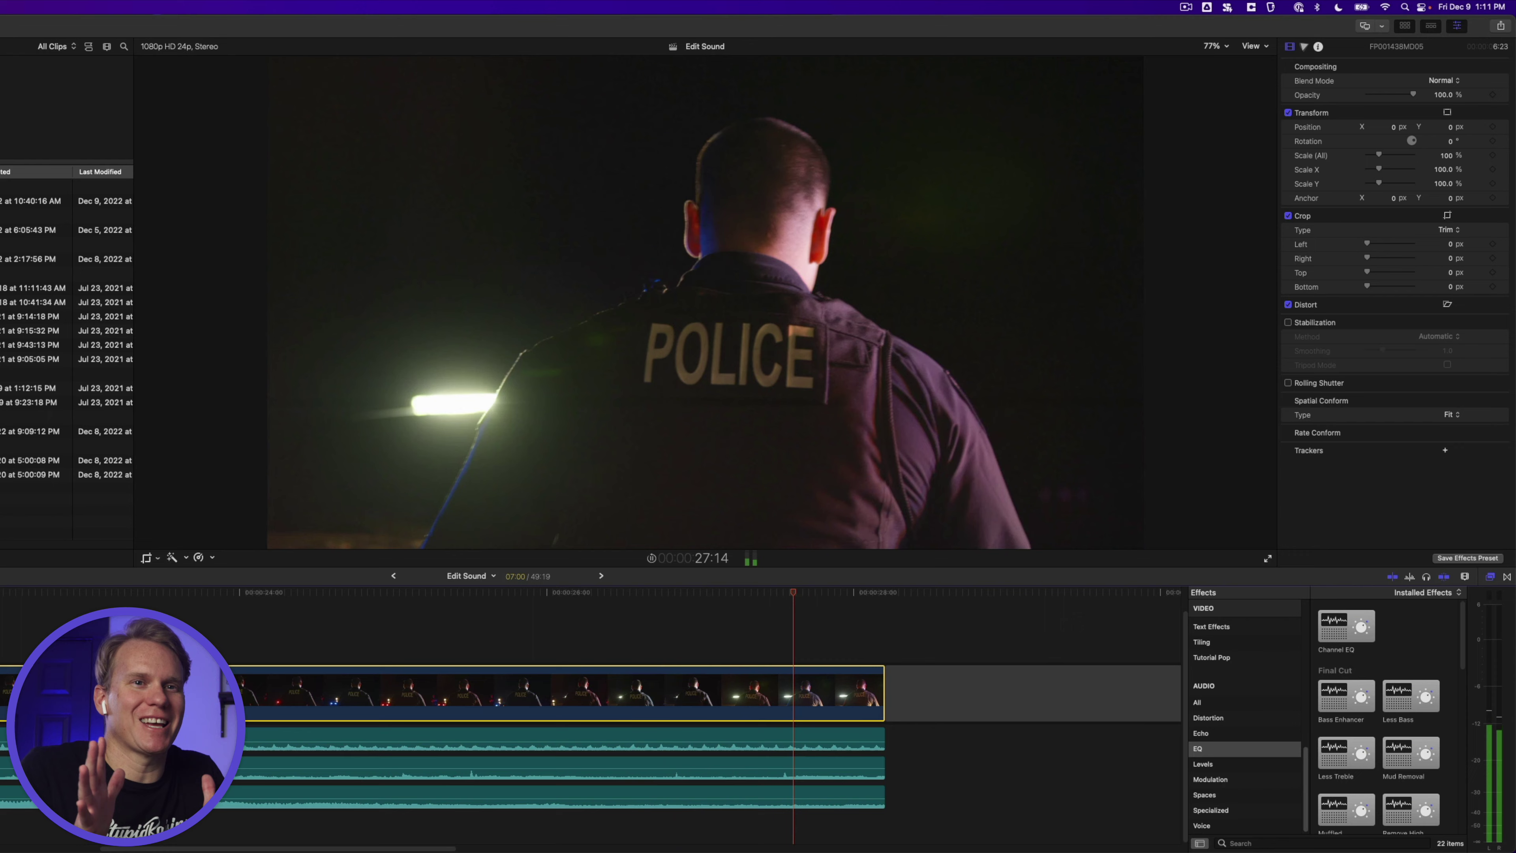
key("space")
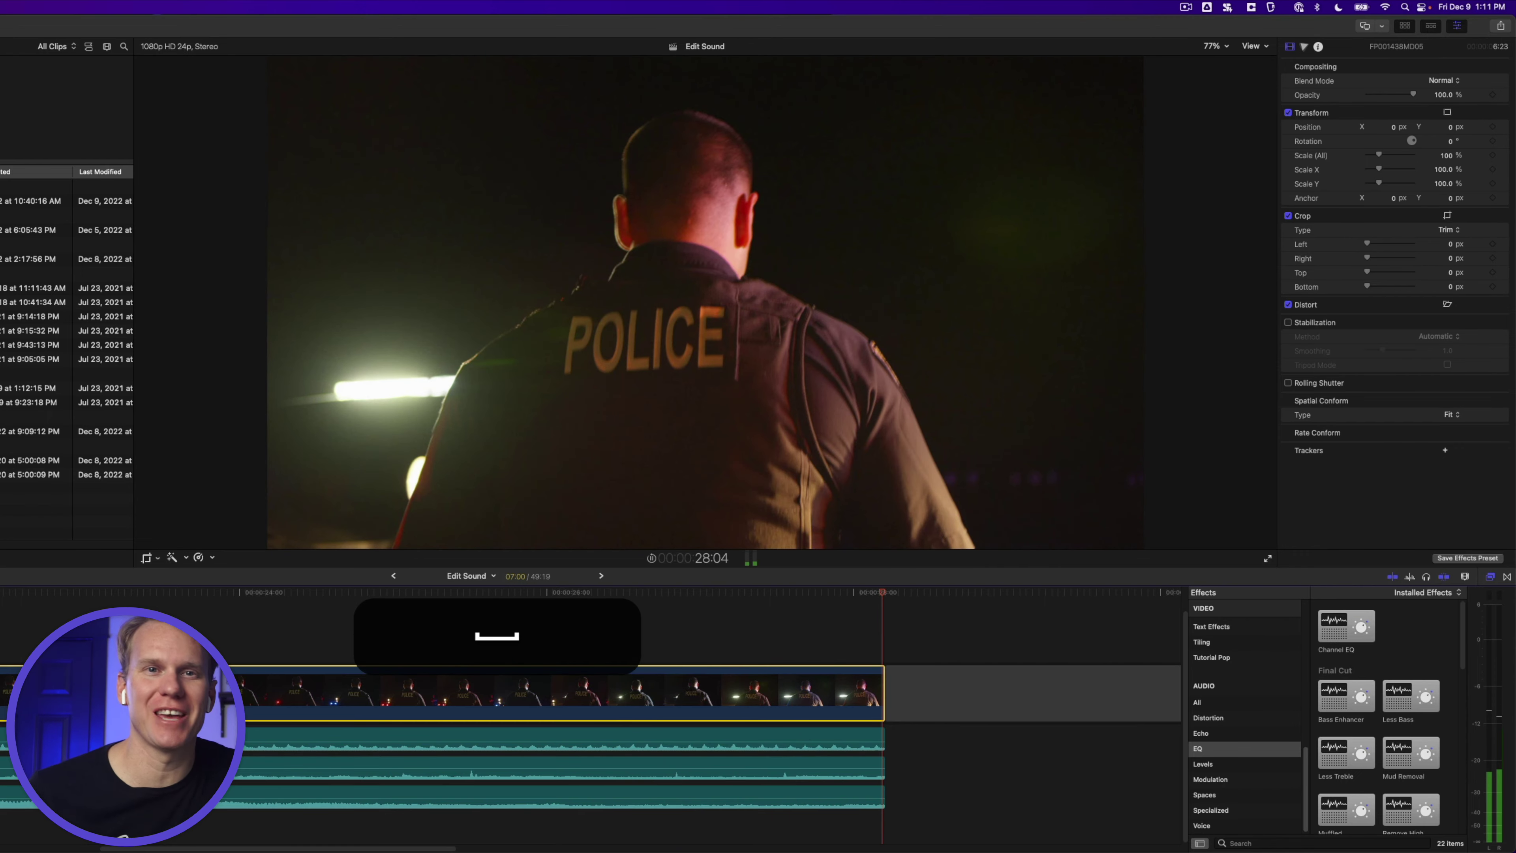